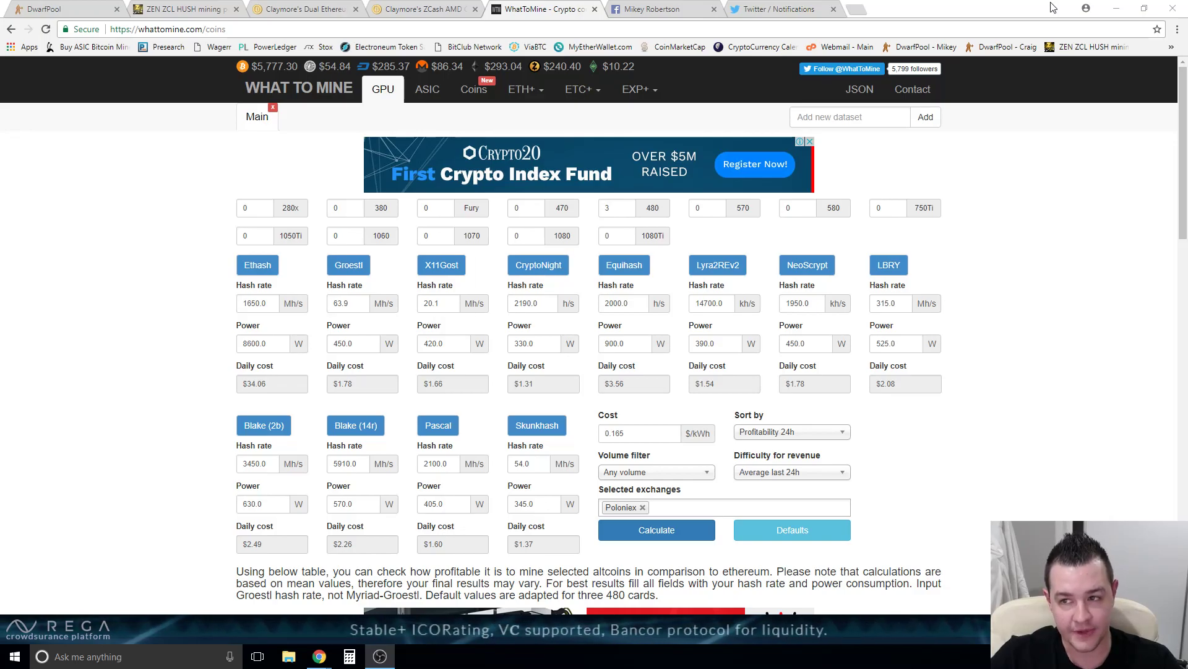
# Minimize Chrome and select the Claymore's Dual Ethereum and Zcash miner folders on the desktop
pyautogui.click(1116, 12)
pyautogui.click(496, 275)
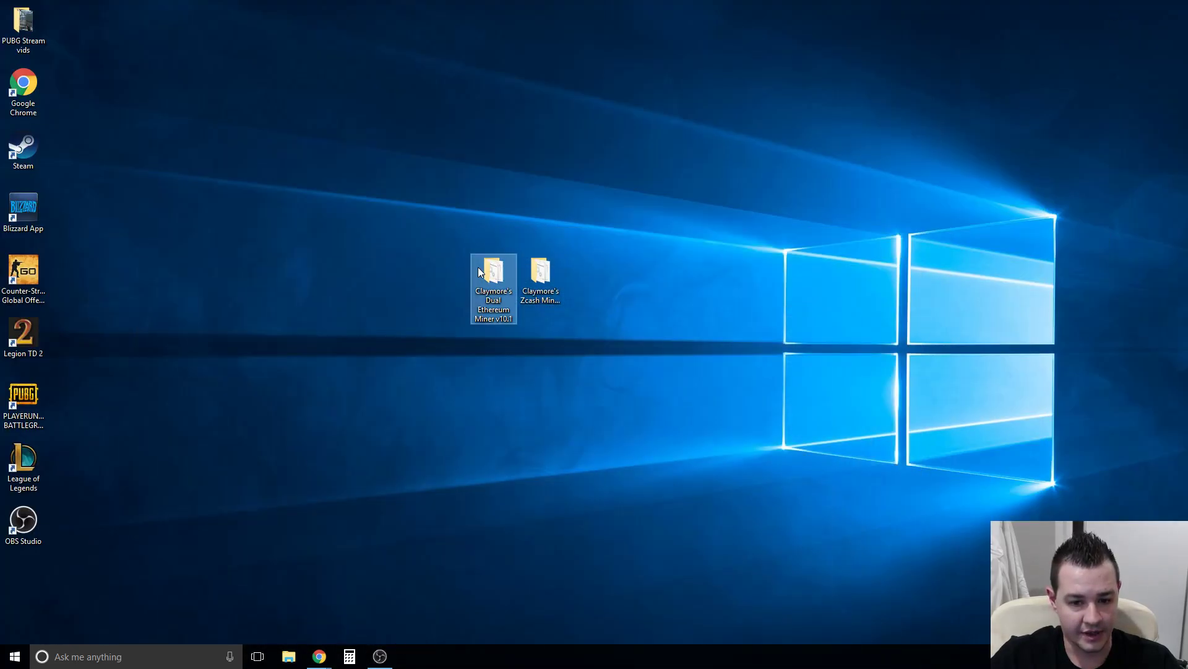
pyautogui.moveTo(493, 279)
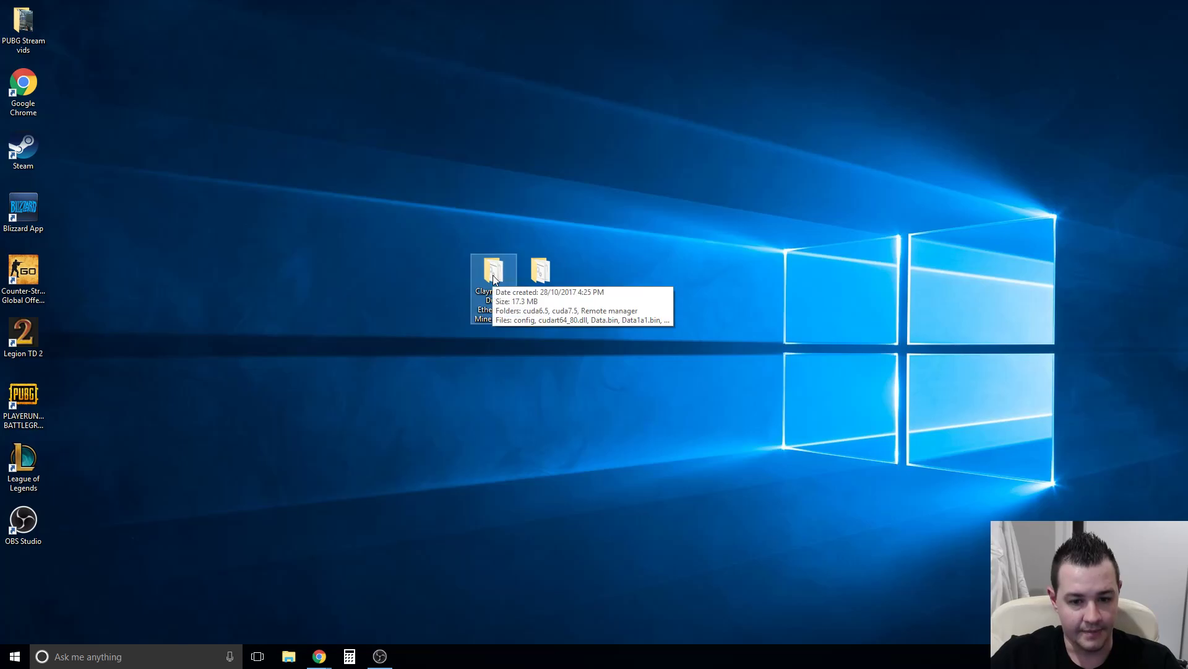
pyautogui.click(447, 273)
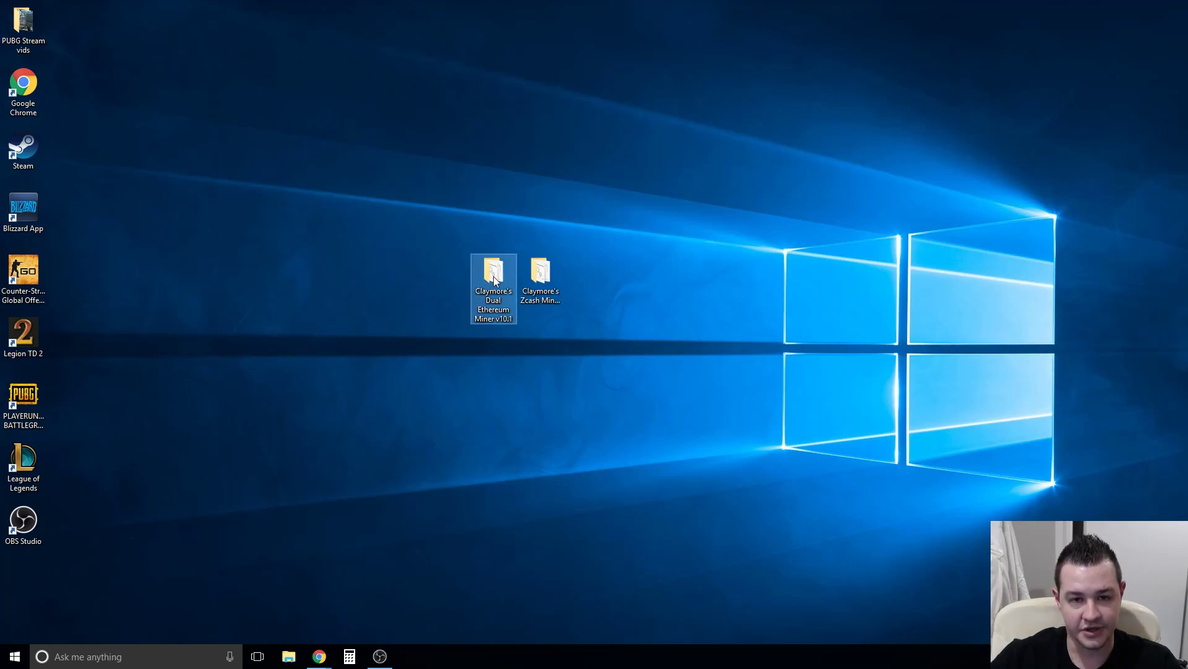
pyautogui.click(547, 275)
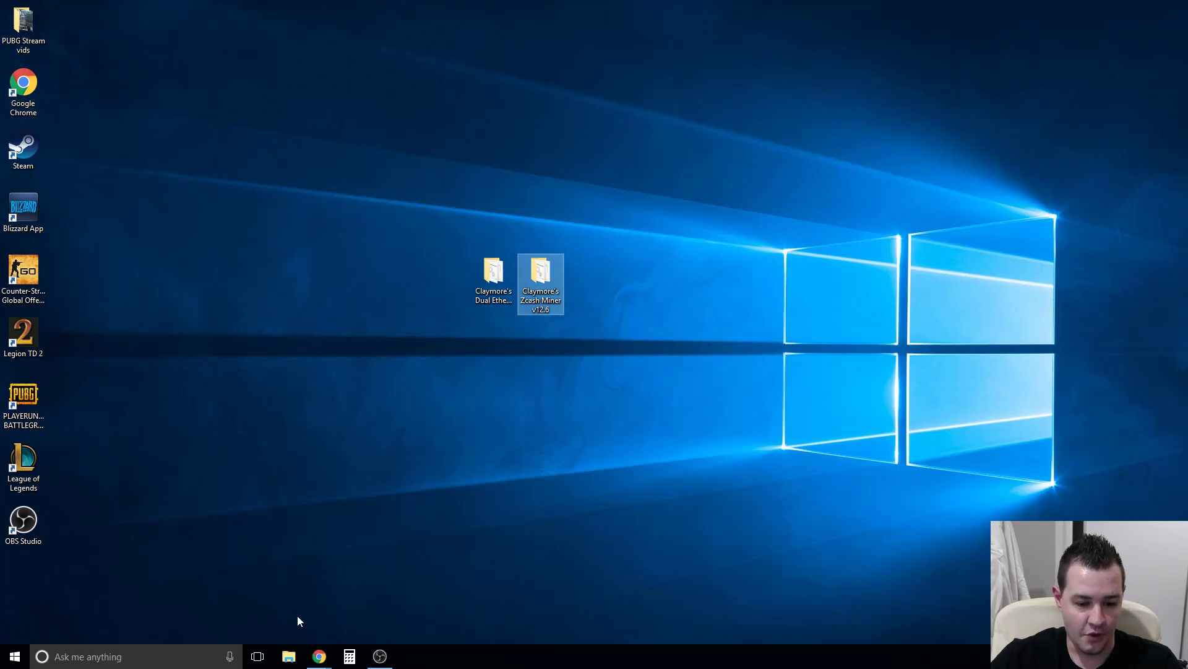
# Restore Chrome on the WhatToMine page, then minimize it again
pyautogui.moveTo(320, 656)
pyautogui.click(249, 602)
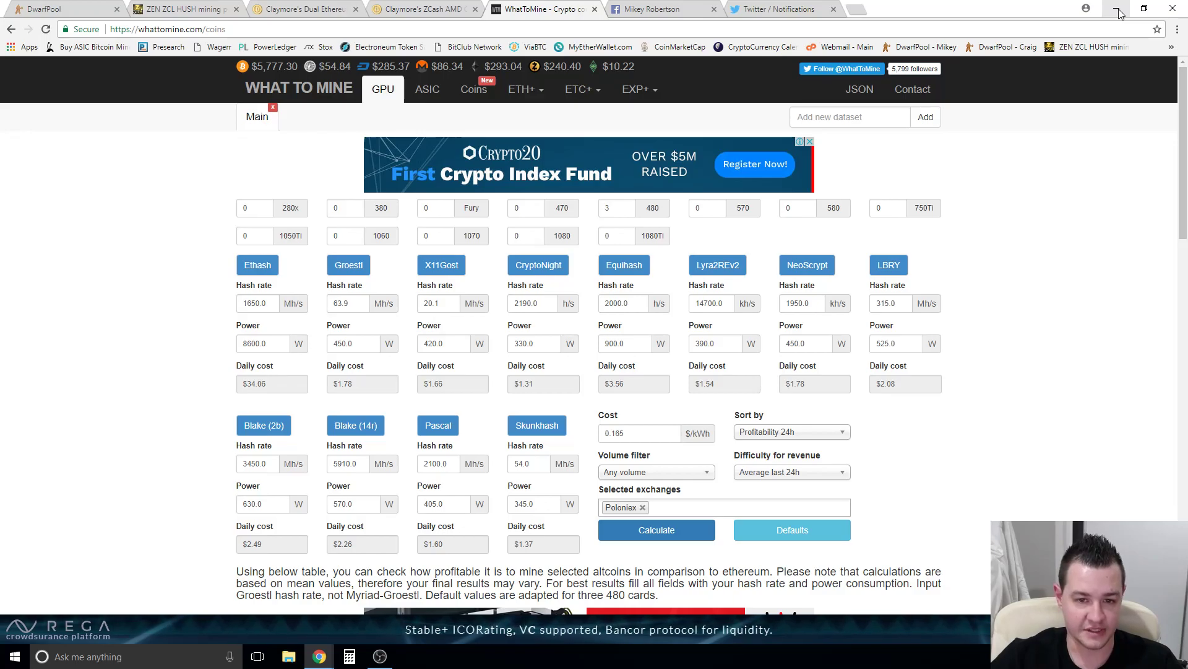
pyautogui.click(1118, 9)
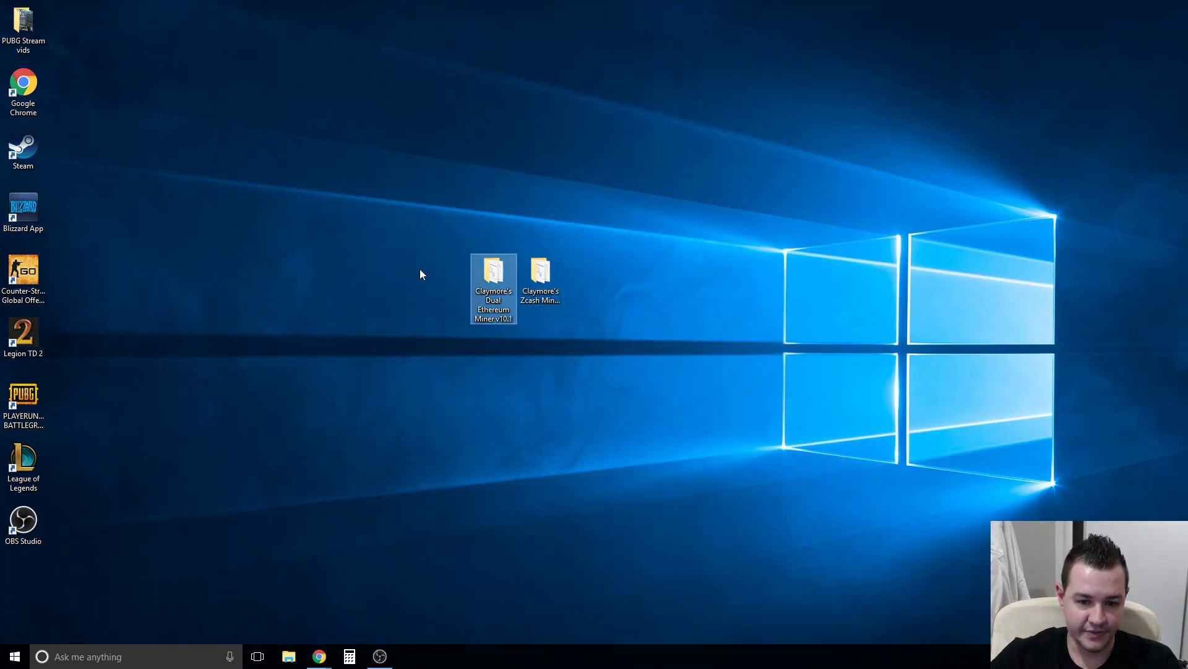
# Restore Chrome and compare the Dual Ethereum and ZCash Claymore forum topics and their addresses
pyautogui.click(319, 656)
pyautogui.click(249, 596)
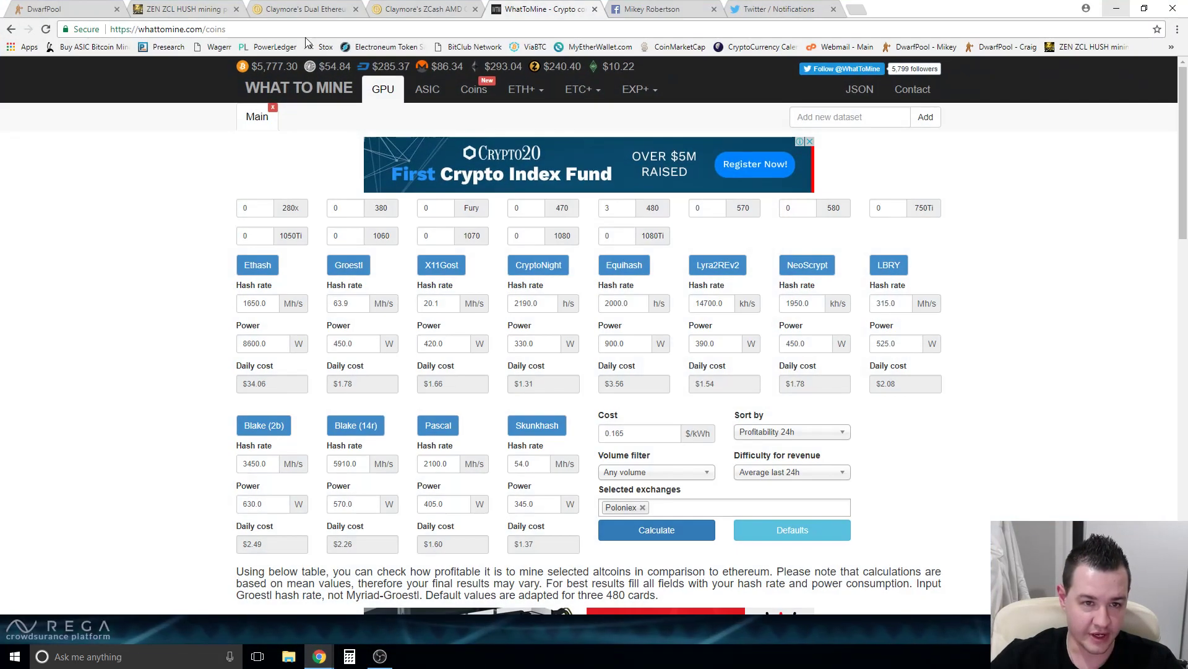
pyautogui.click(315, 10)
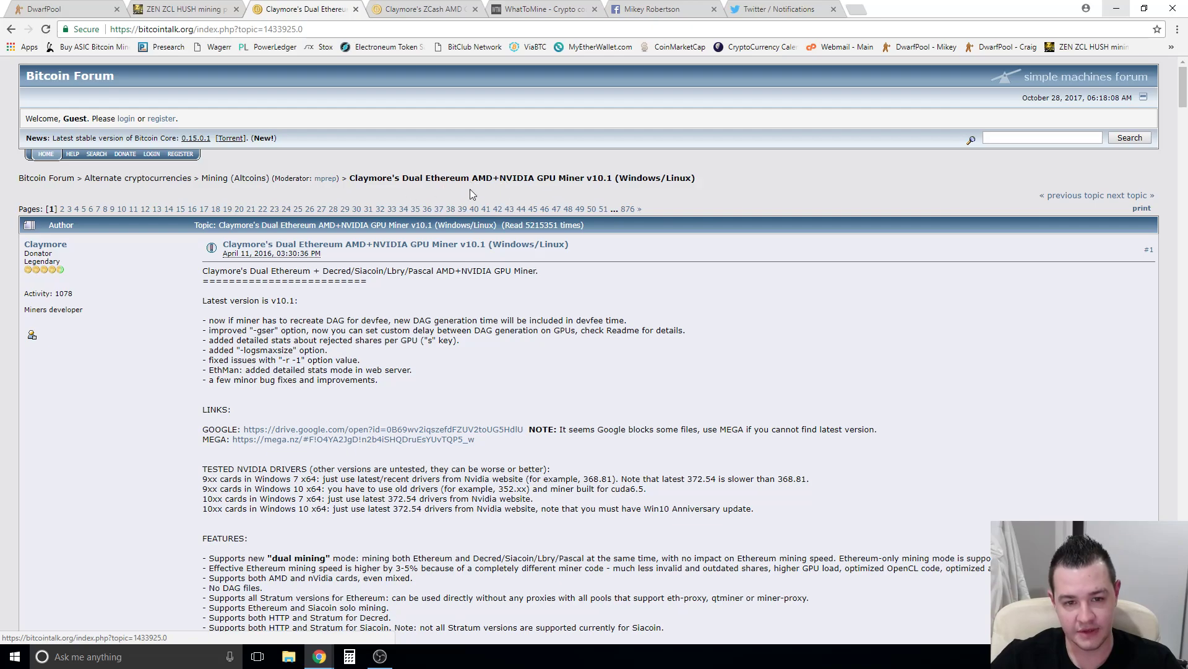
pyautogui.click(423, 10)
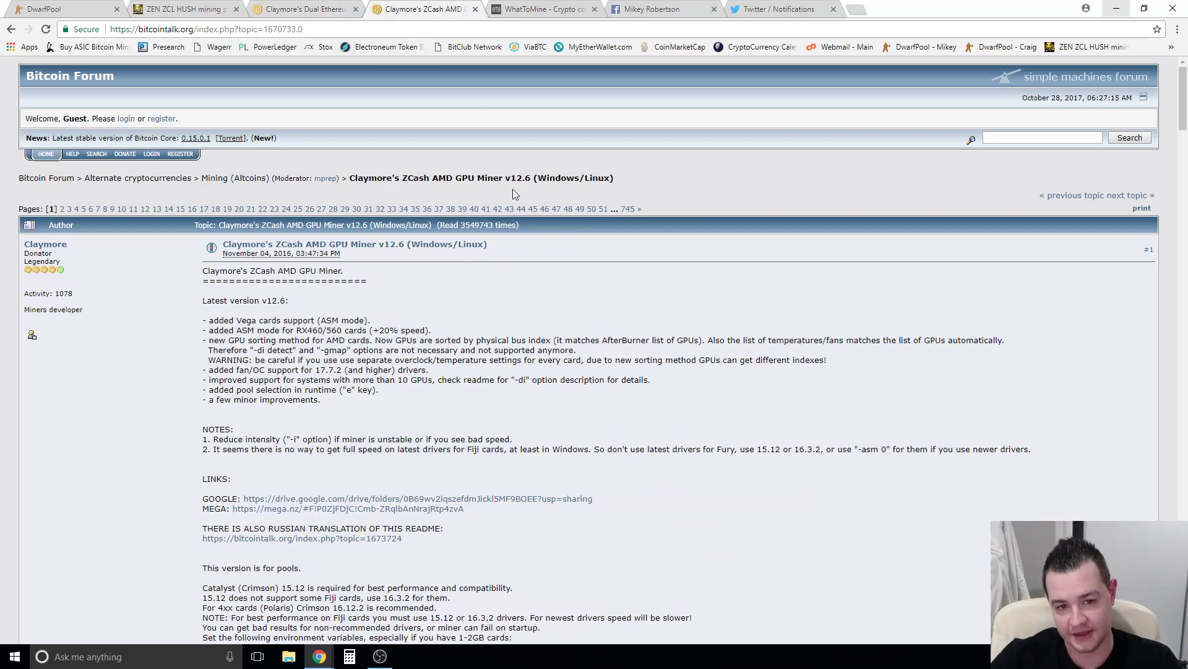
pyautogui.click(303, 9)
pyautogui.click(242, 31)
pyautogui.click(412, 9)
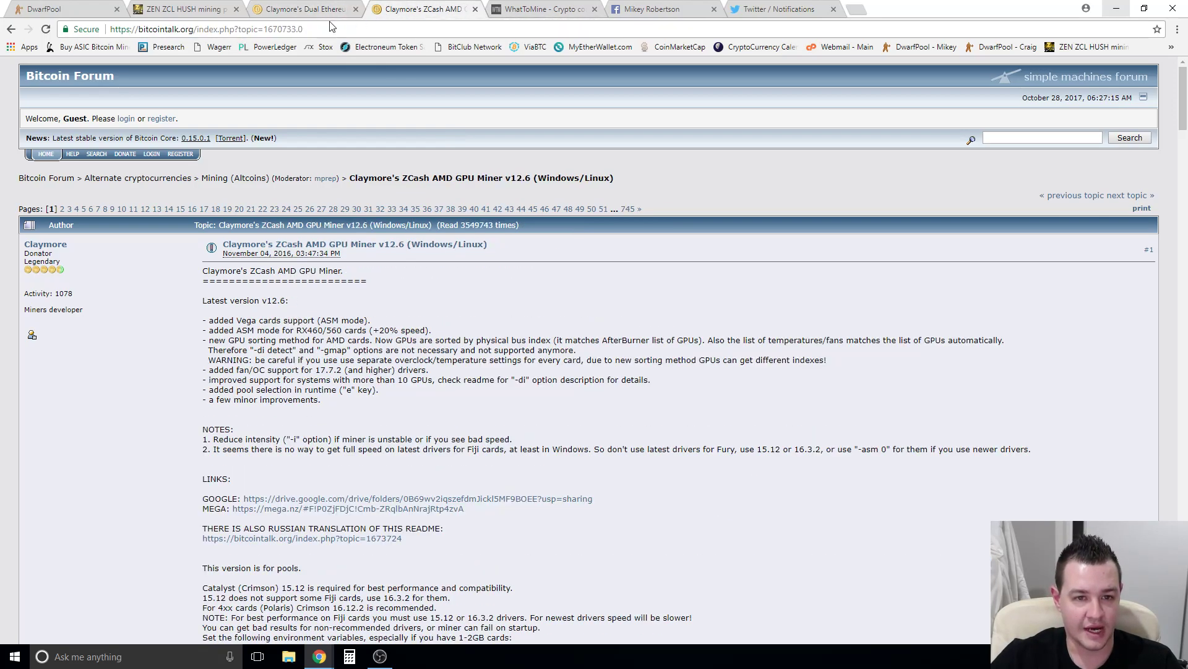
pyautogui.click(293, 28)
pyautogui.click(309, 11)
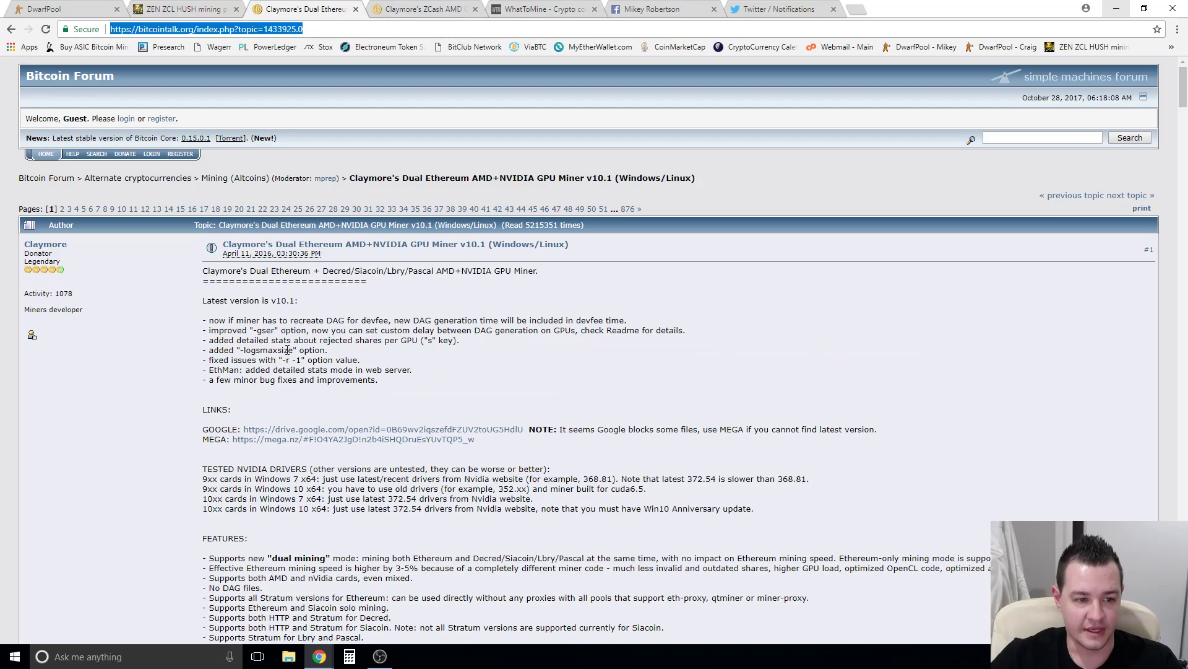
# Highlight the v10.1 change notes and scroll down to the download links
pyautogui.moveTo(220, 316); pyautogui.dragTo(428, 374)
pyautogui.click(252, 331)
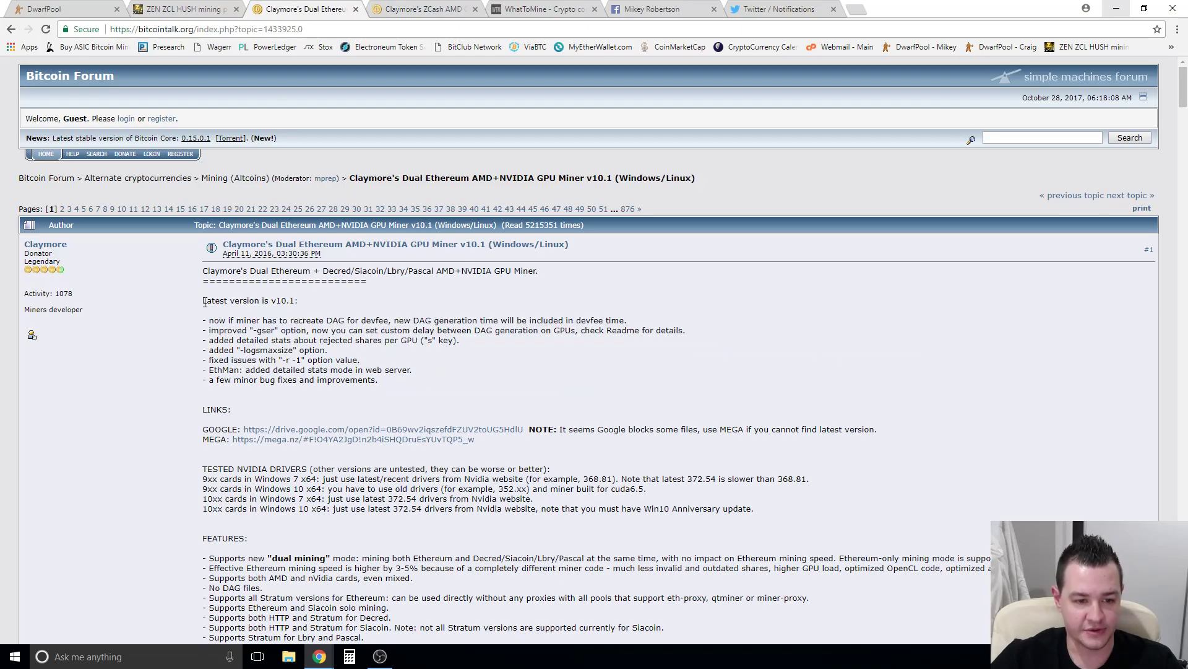
pyautogui.moveTo(205, 301); pyautogui.dragTo(404, 380)
pyautogui.click(403, 379)
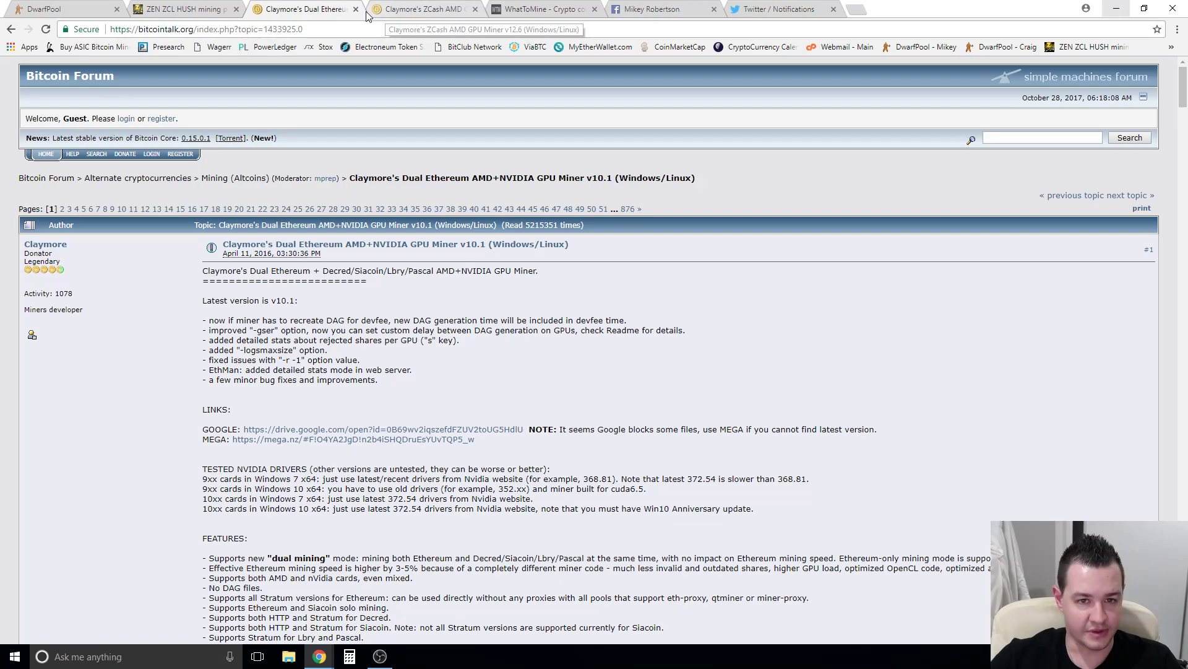
pyautogui.scroll(-1, 210, 345)
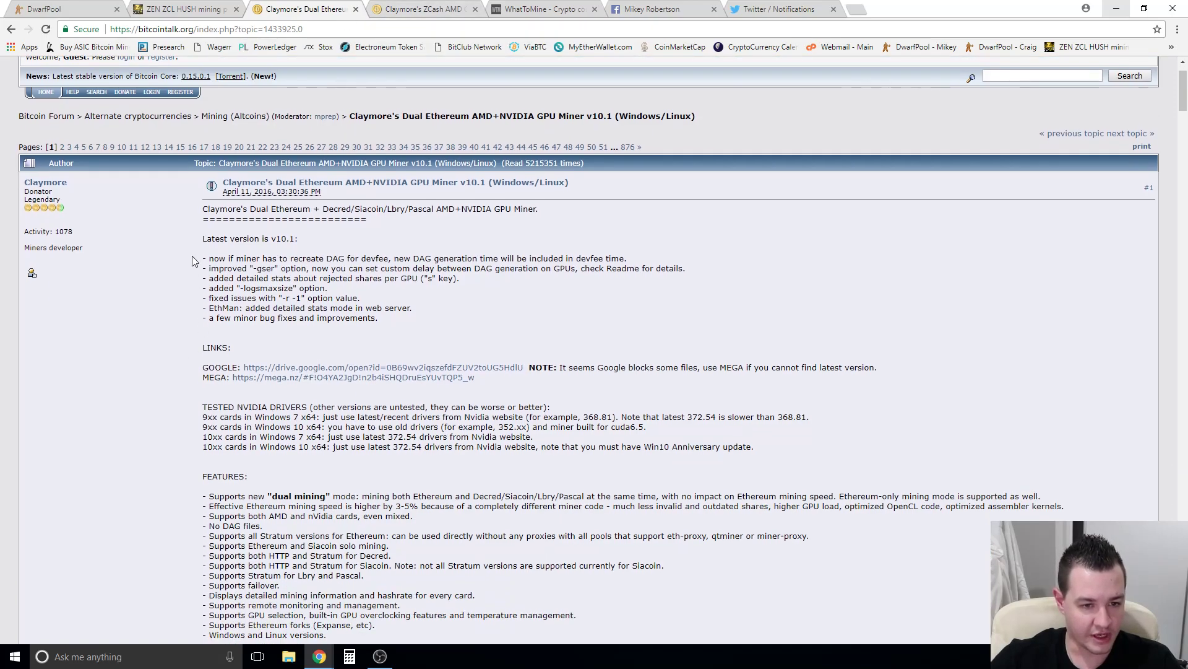
pyautogui.moveTo(414, 308)
pyautogui.mouseDown()
pyautogui.moveTo(206, 239)
pyautogui.moveTo(415, 308)
pyautogui.mouseUp()
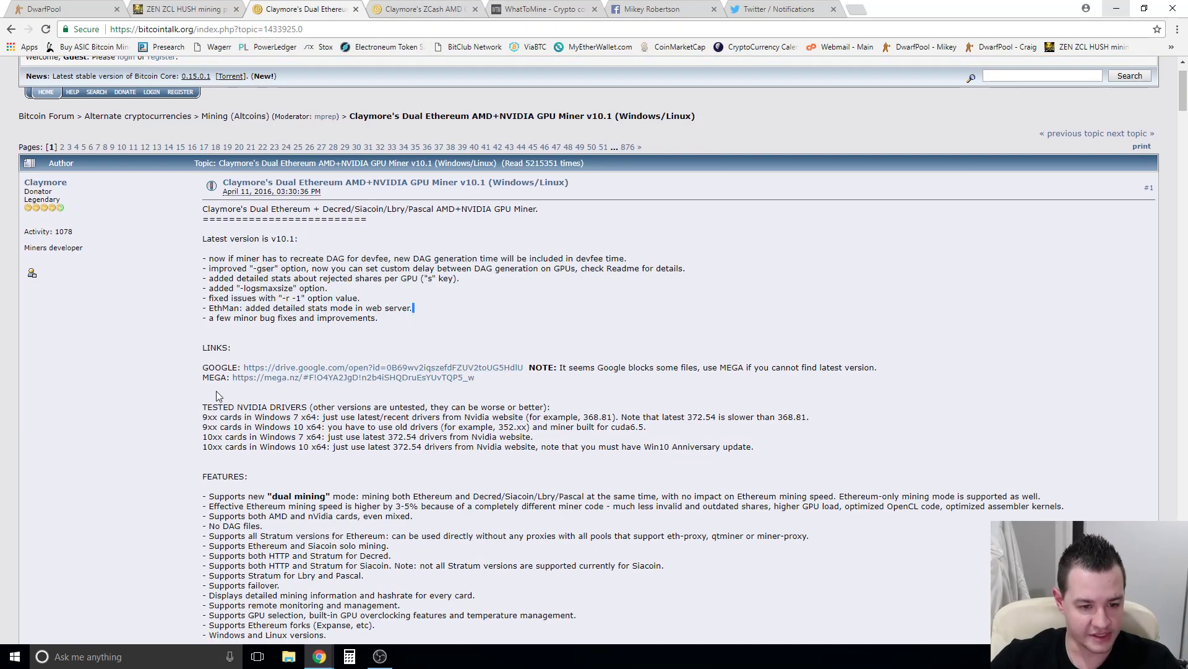
# Download the v10.1 Catalyst 15.12-17.x zip from MEGA, then minimize Chrome
pyautogui.click(348, 380)
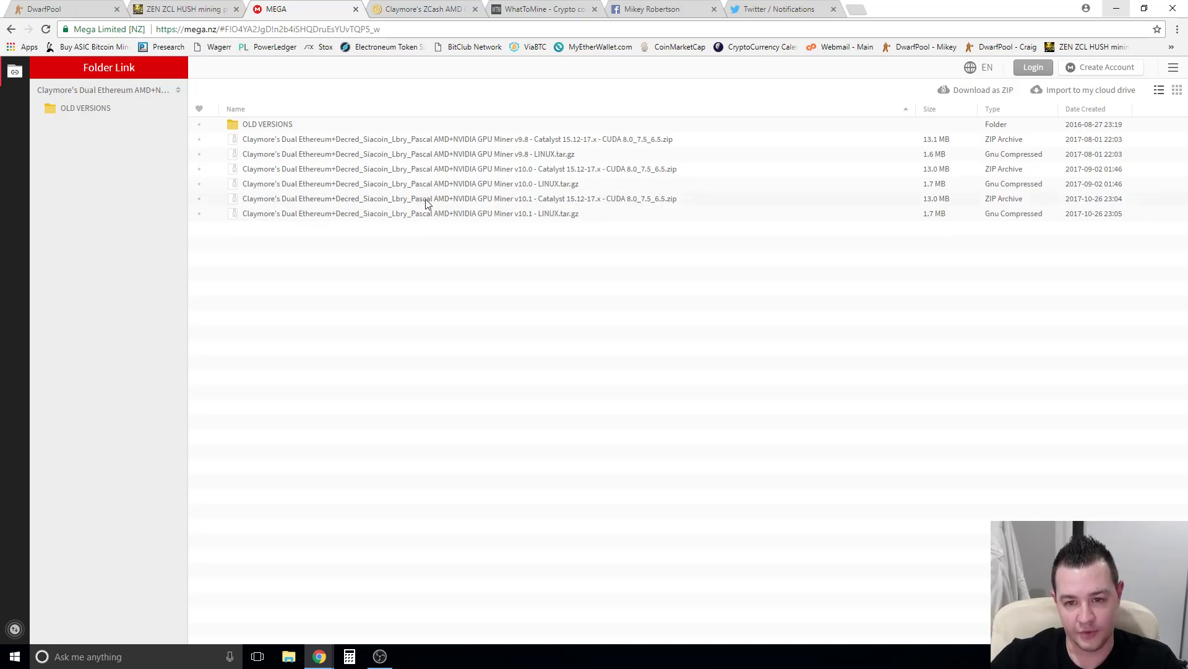
pyautogui.click(563, 202)
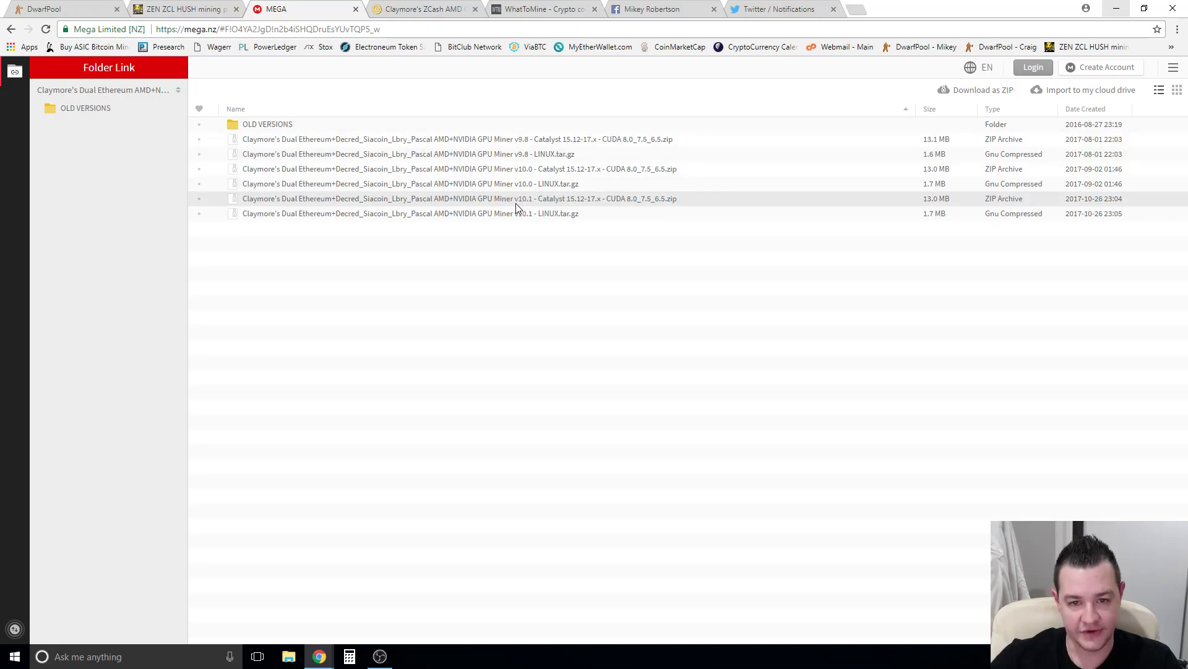
pyautogui.doubleClick(375, 199)
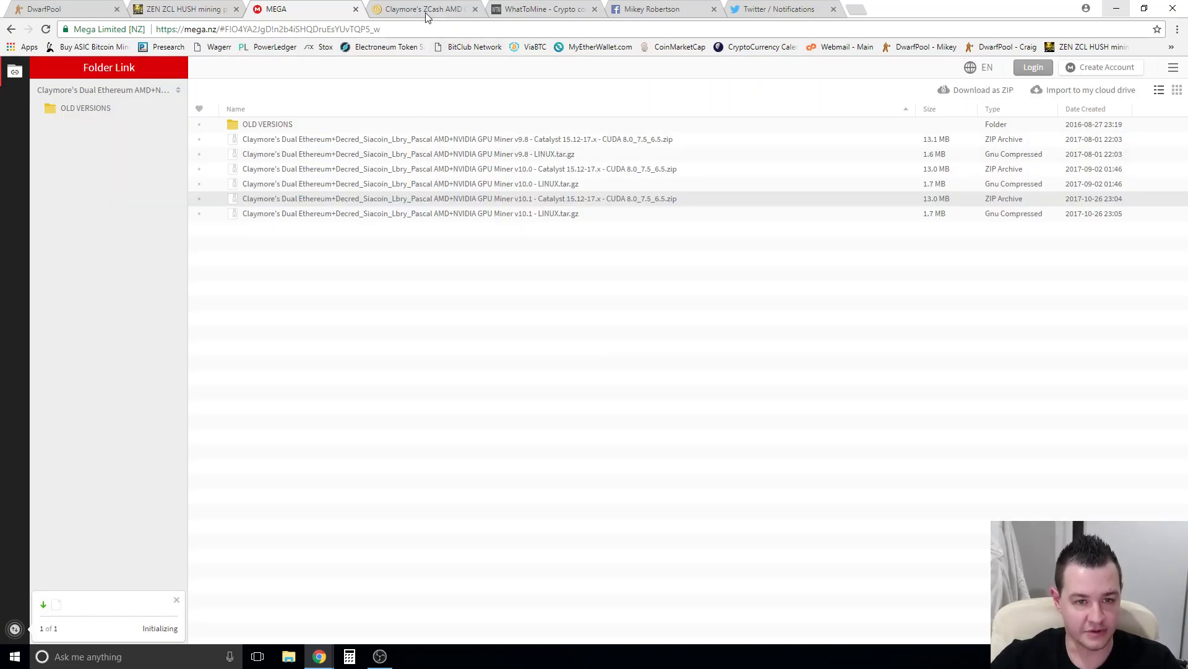
pyautogui.click(1116, 8)
# Open the Claymore's Dual Ethereum Miner v10.1 folder maximized and right-click start.bat
pyautogui.click(494, 273)
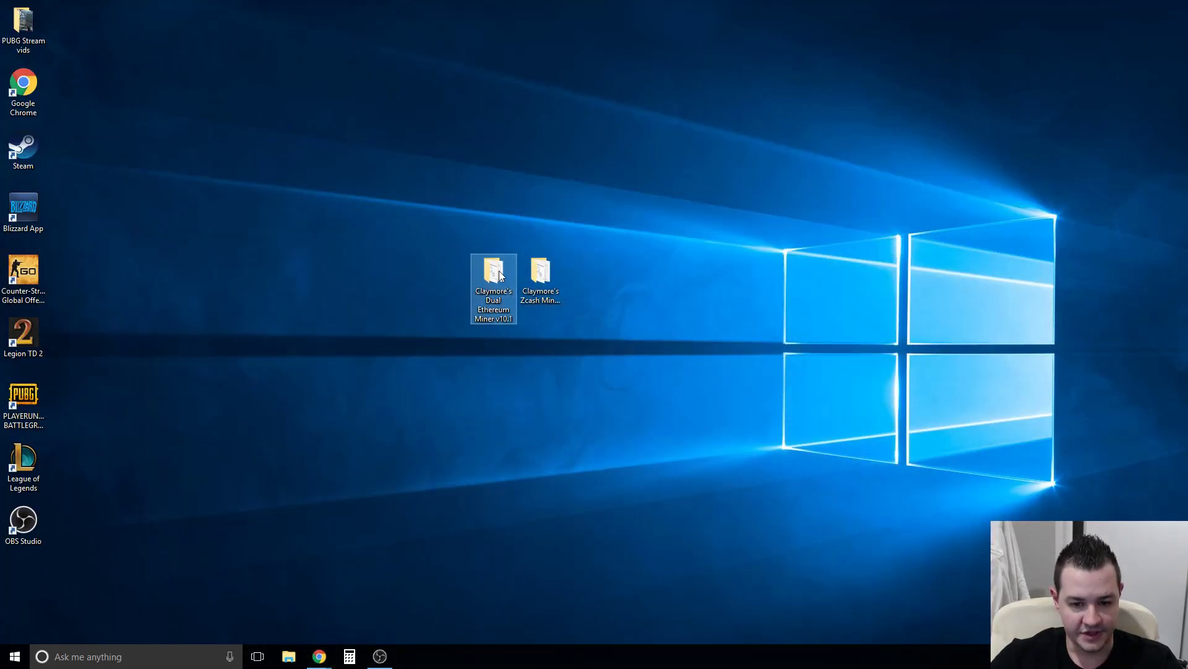
pyautogui.doubleClick(493, 274)
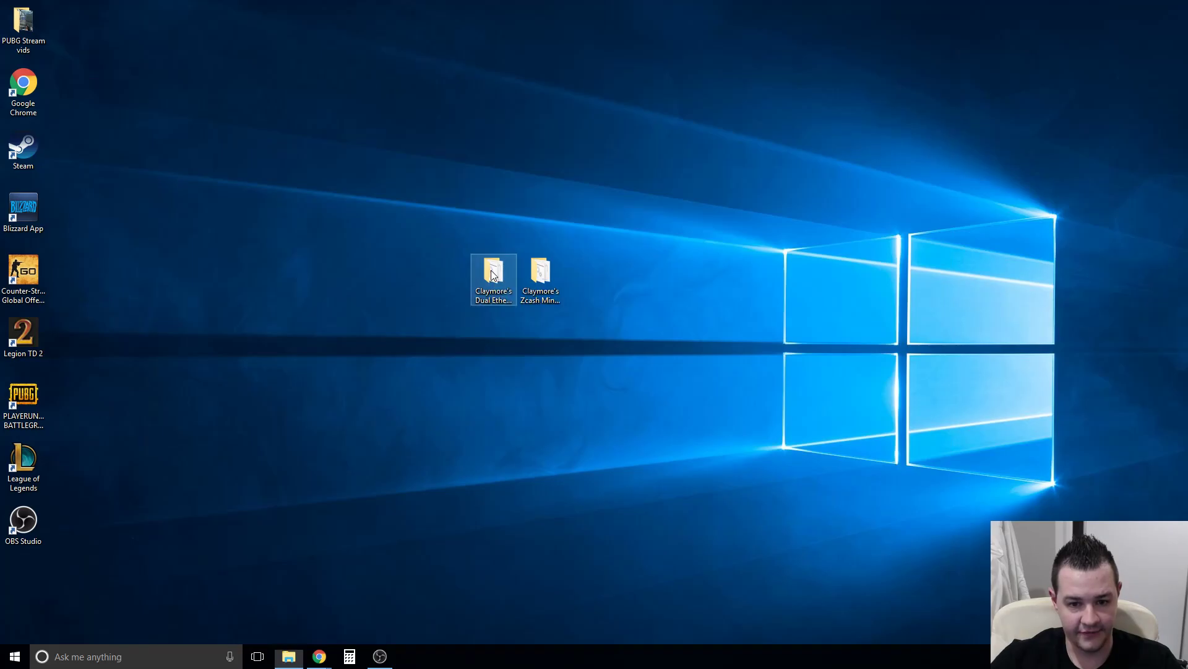
pyautogui.moveTo(1179, 144); pyautogui.dragTo(505, 167)
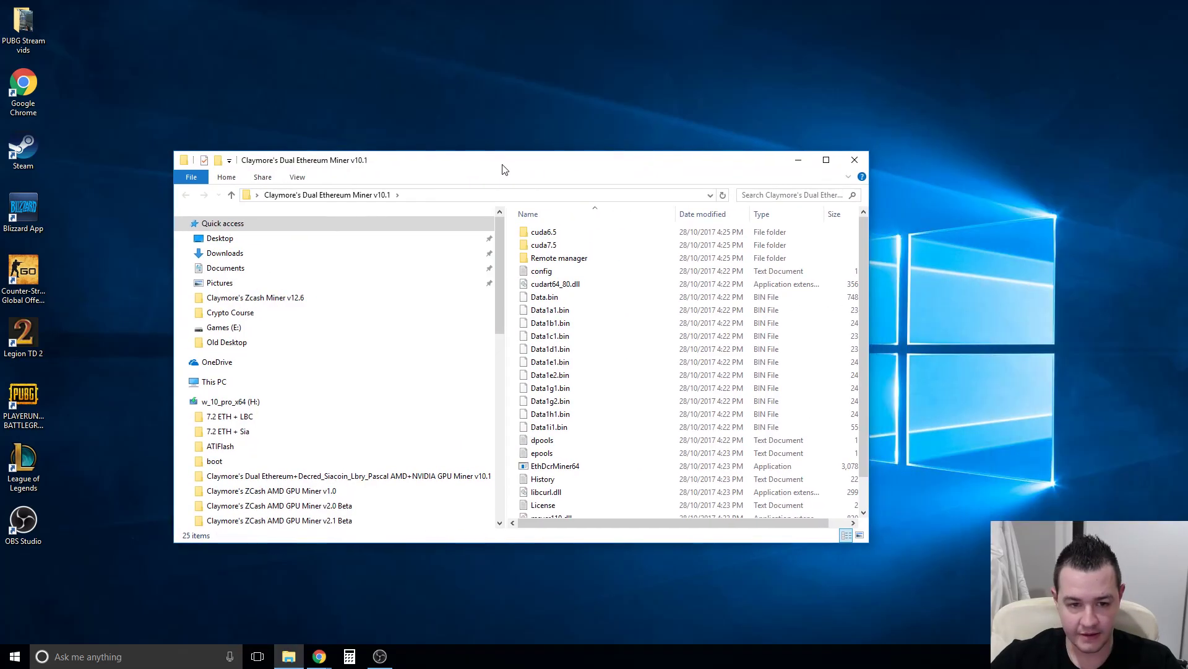
pyautogui.doubleClick(505, 168)
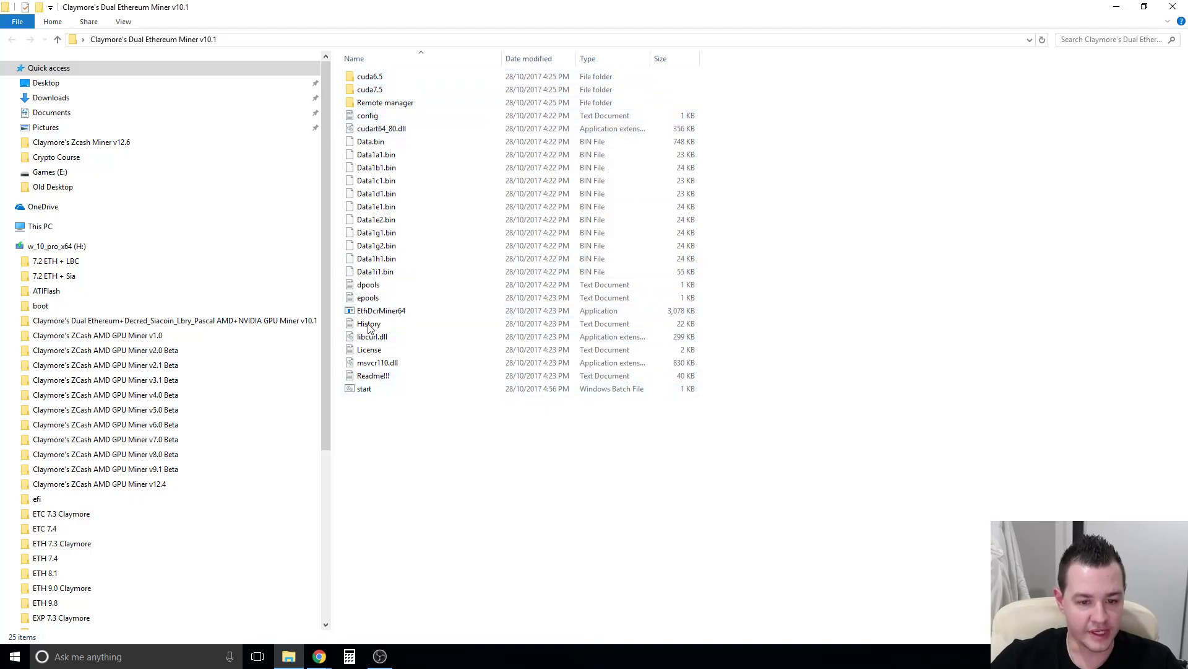
pyautogui.rightClick(364, 395)
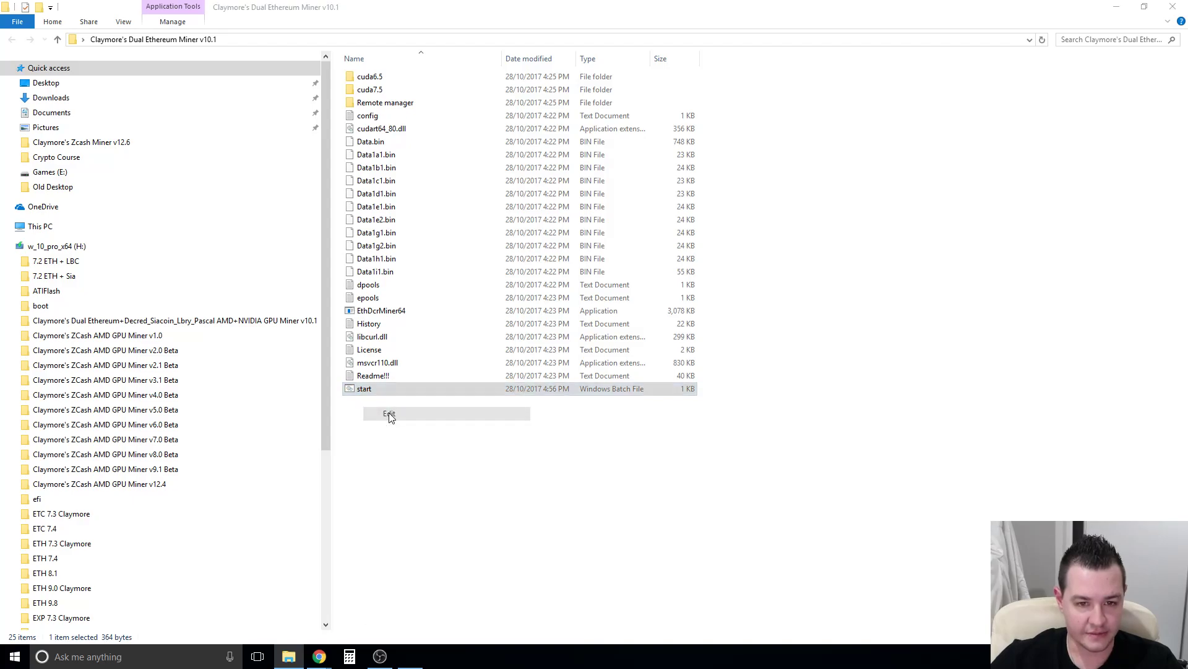
# Open start.bat in Notepad and highlight its exp-eu.dwarfpool.com:8018 pool address
pyautogui.moveTo(1111, 165); pyautogui.dragTo(308, 103)
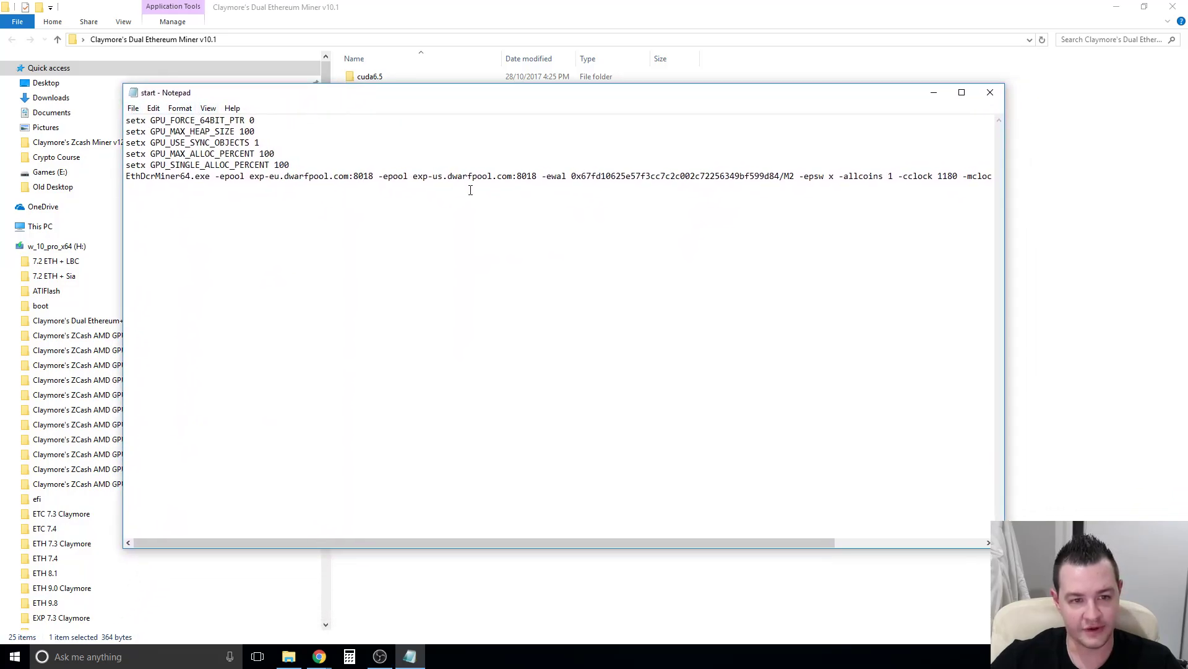
pyautogui.moveTo(529, 543); pyautogui.dragTo(381, 282)
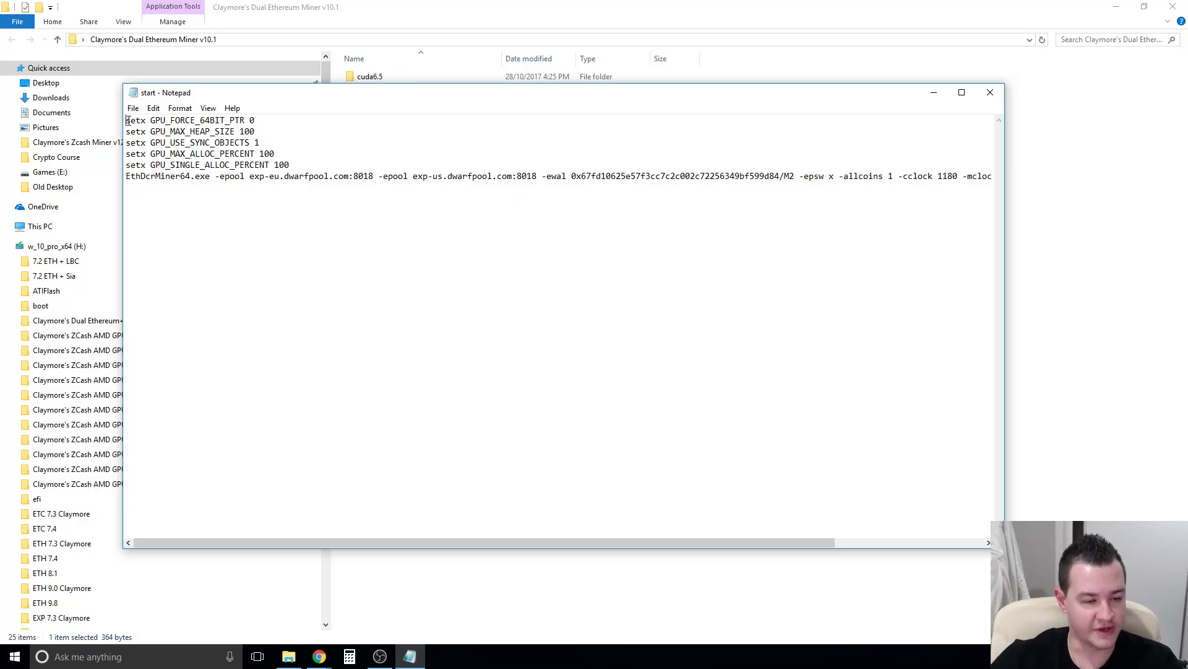
pyautogui.moveTo(127, 120); pyautogui.dragTo(376, 178)
pyautogui.click(300, 178)
pyautogui.click(258, 180)
pyautogui.moveTo(250, 178); pyautogui.dragTo(374, 178)
pyautogui.click(372, 179)
pyautogui.moveTo(250, 179); pyautogui.dragTo(374, 179)
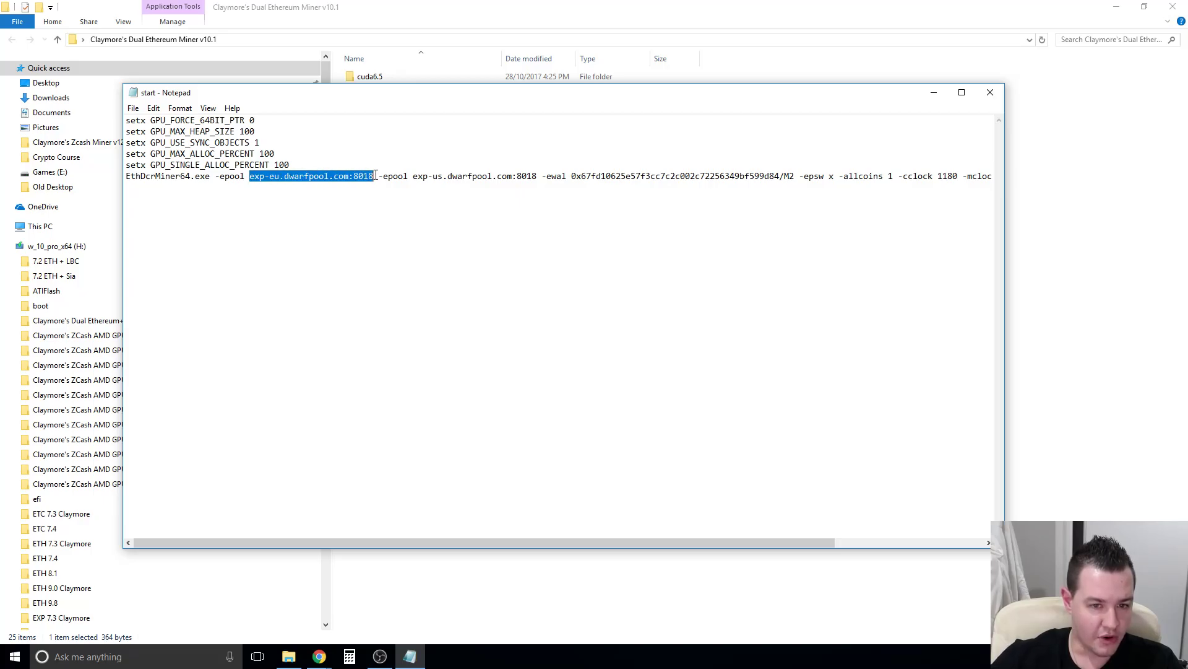
pyautogui.click(285, 179)
pyautogui.moveTo(252, 177); pyautogui.dragTo(373, 178)
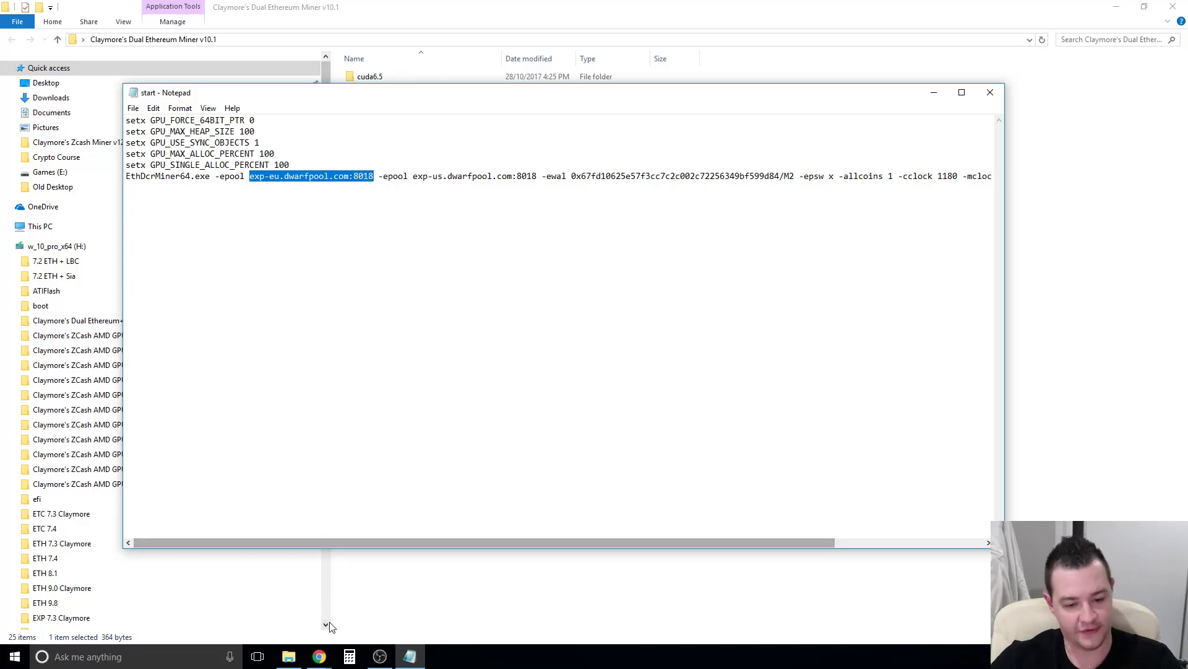
# Bring Chrome back and search Google for 'ethereum pool' in a new tab
pyautogui.moveTo(319, 656)
pyautogui.click(232, 615)
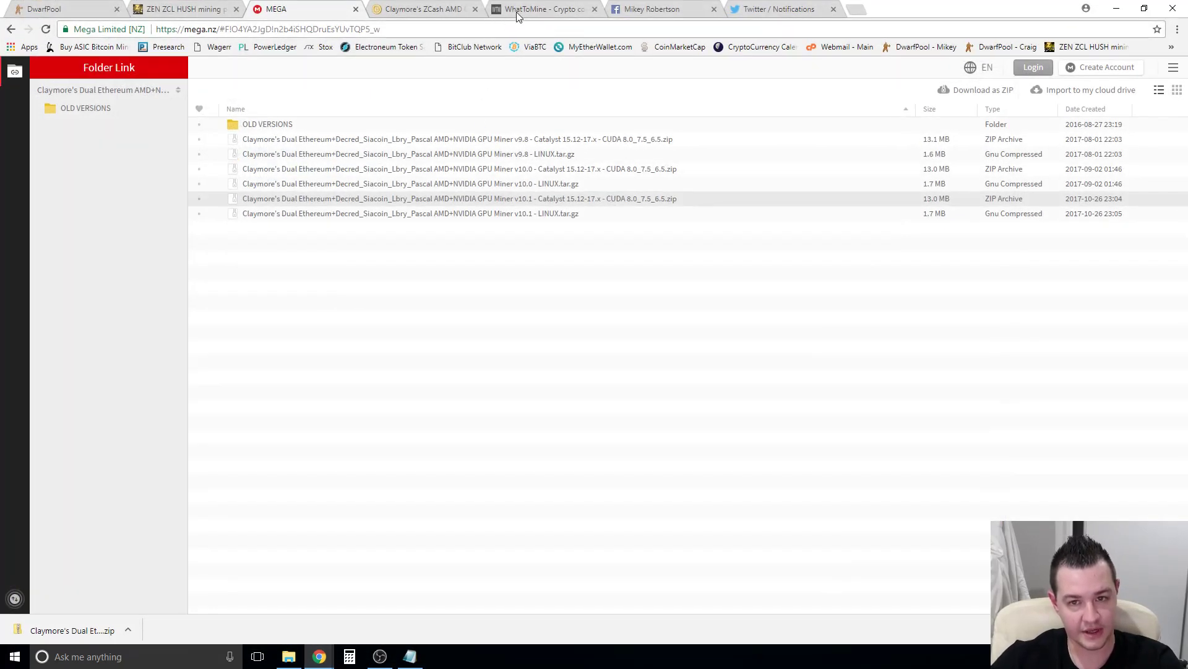
pyautogui.click(861, 11)
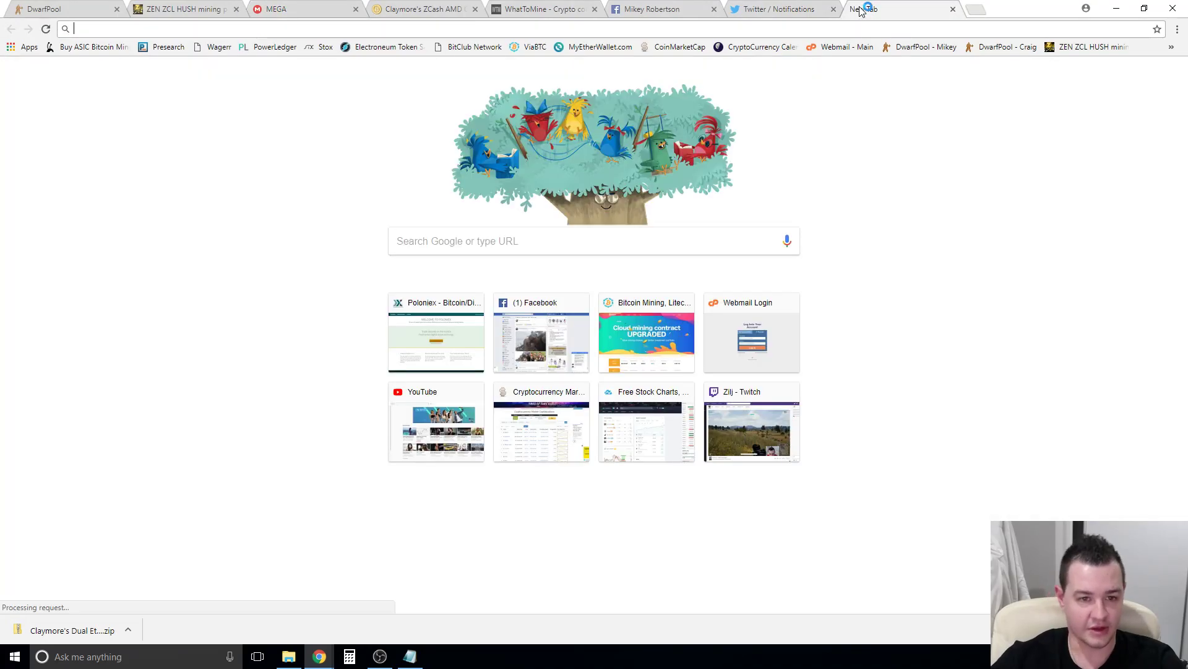
pyautogui.write('ethereum pool')
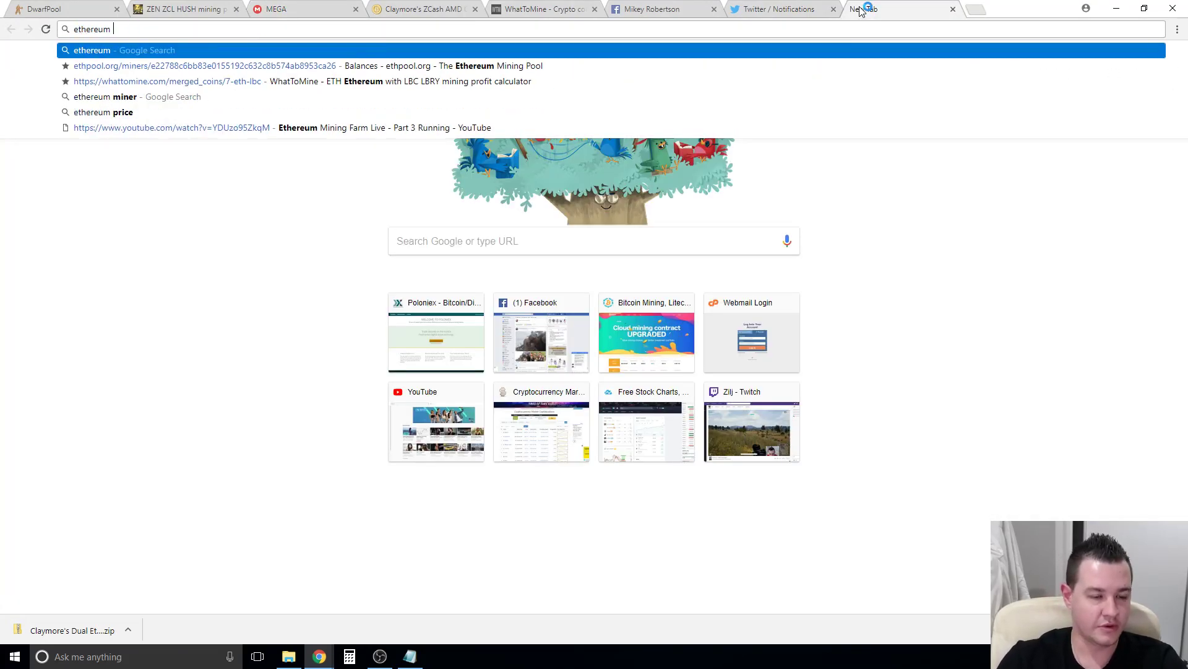
pyautogui.press('Return')
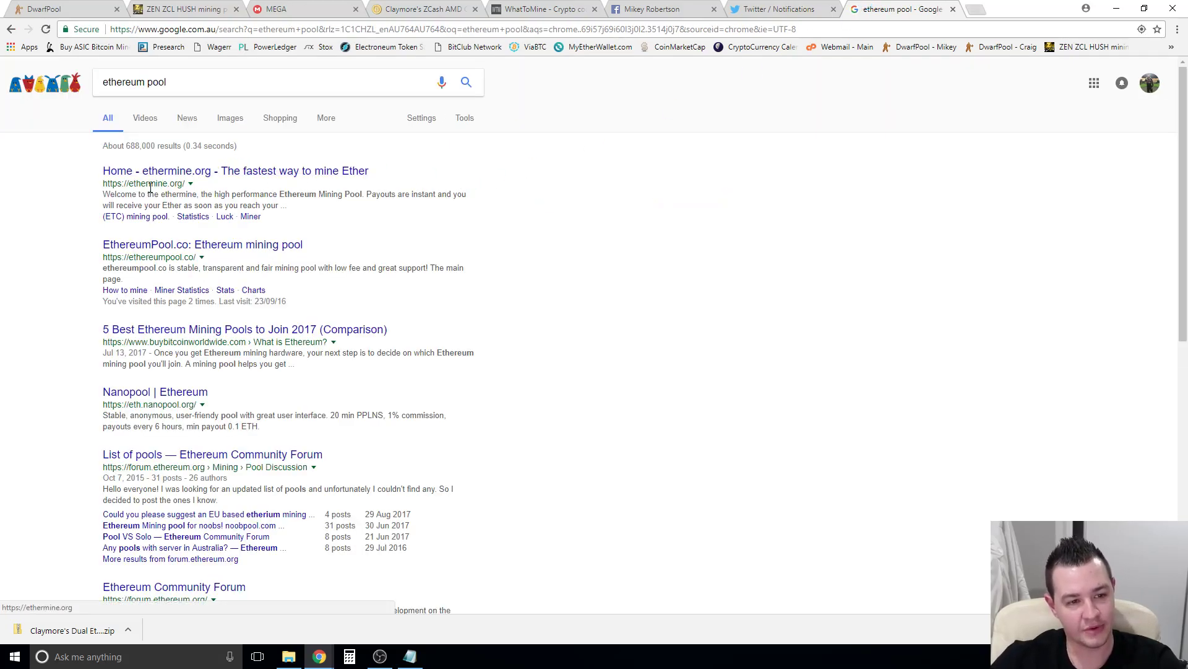
# Open the ethermine.org home page from the results and show its pools list
pyautogui.moveTo(103, 183); pyautogui.dragTo(197, 184)
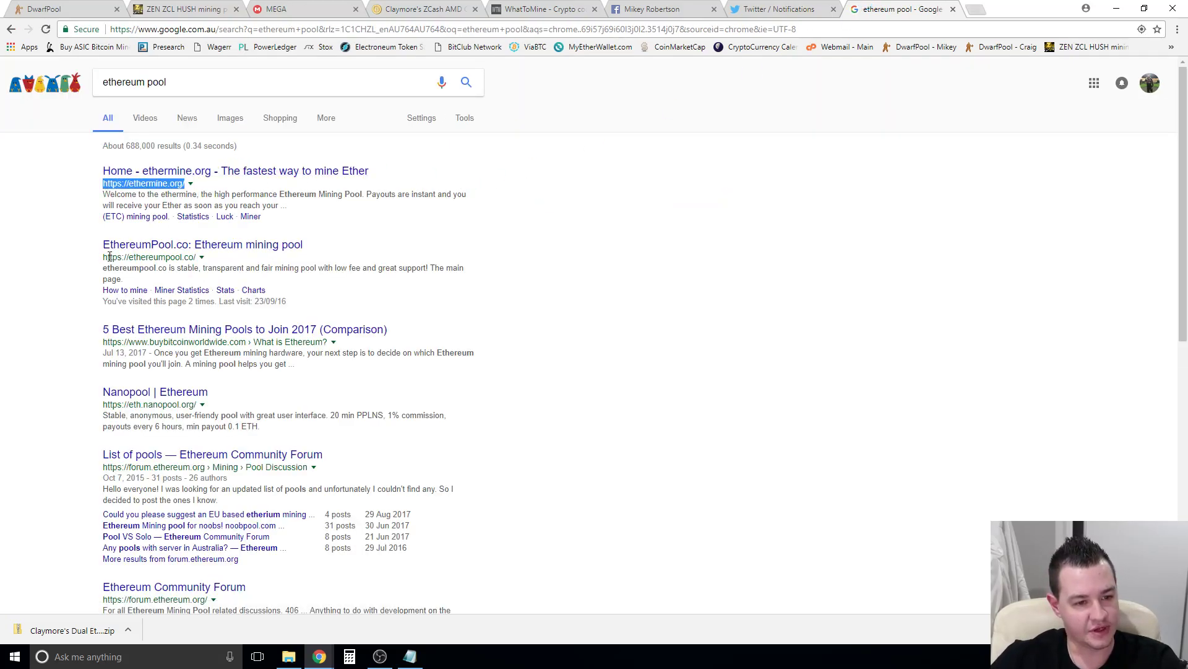
pyautogui.moveTo(108, 256); pyautogui.dragTo(182, 258)
pyautogui.click(78, 351)
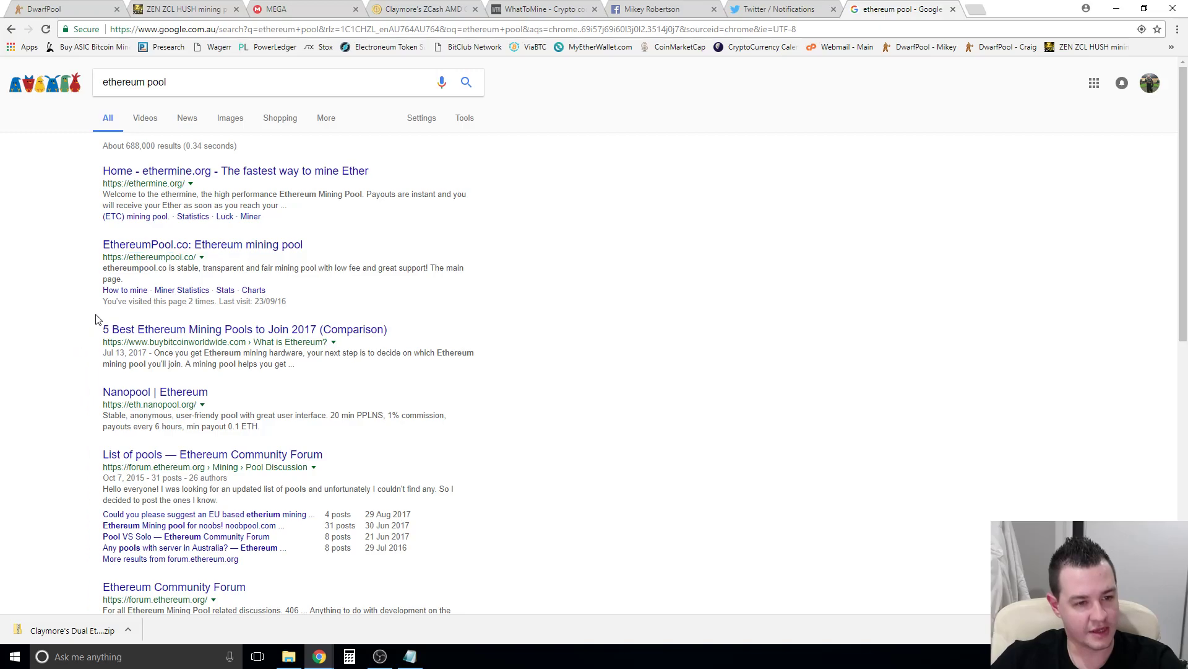
pyautogui.click(184, 175)
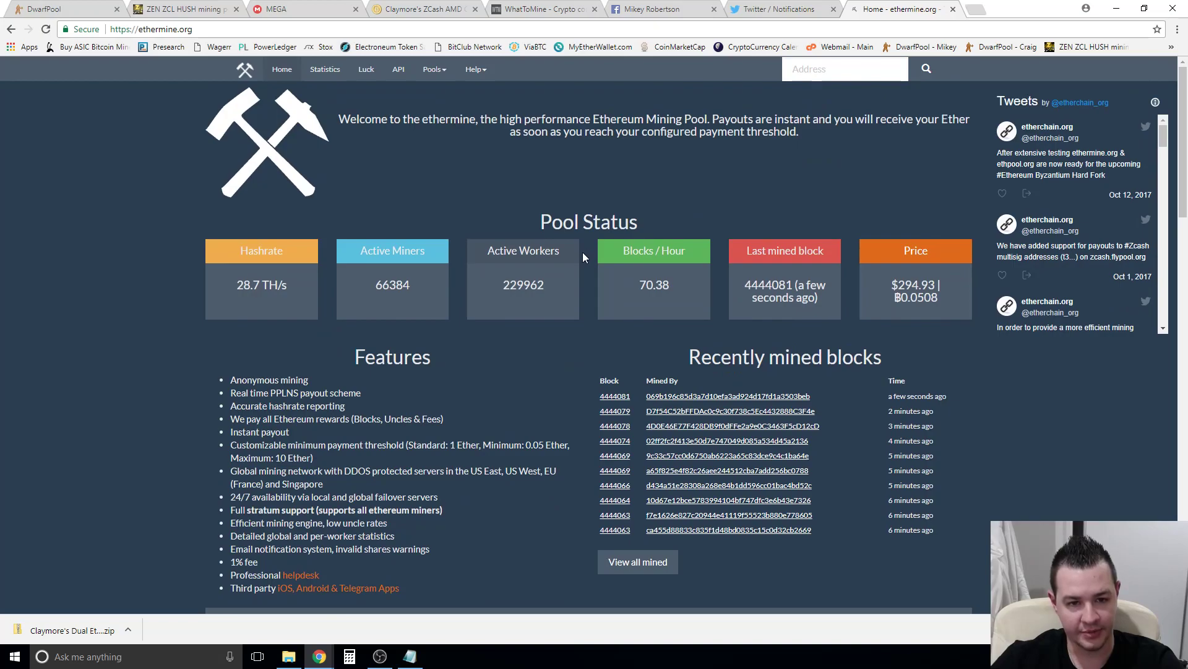
pyautogui.click(427, 73)
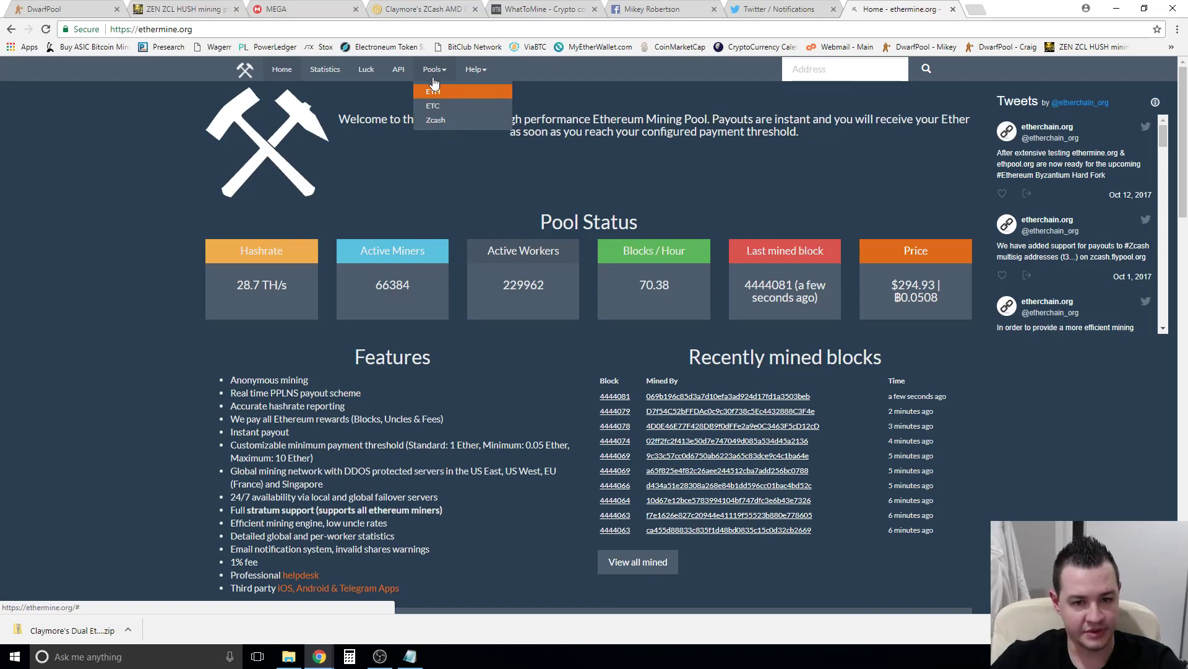
# Scroll to ethermine's Claymore miner command block and examine its wallet placeholder
pyautogui.click(434, 70)
pyautogui.scroll(-5, 172, 297)
pyautogui.scroll(-4, 171, 292)
pyautogui.scroll(1, 180, 270)
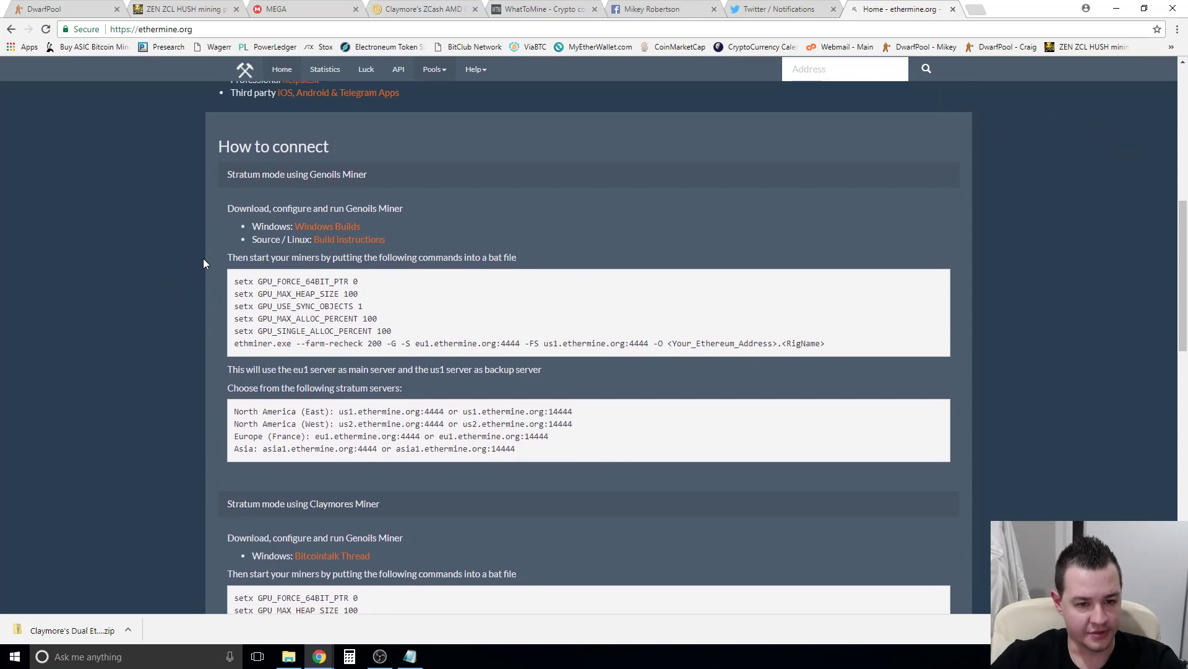
pyautogui.moveTo(236, 280); pyautogui.dragTo(803, 336)
pyautogui.click(328, 369)
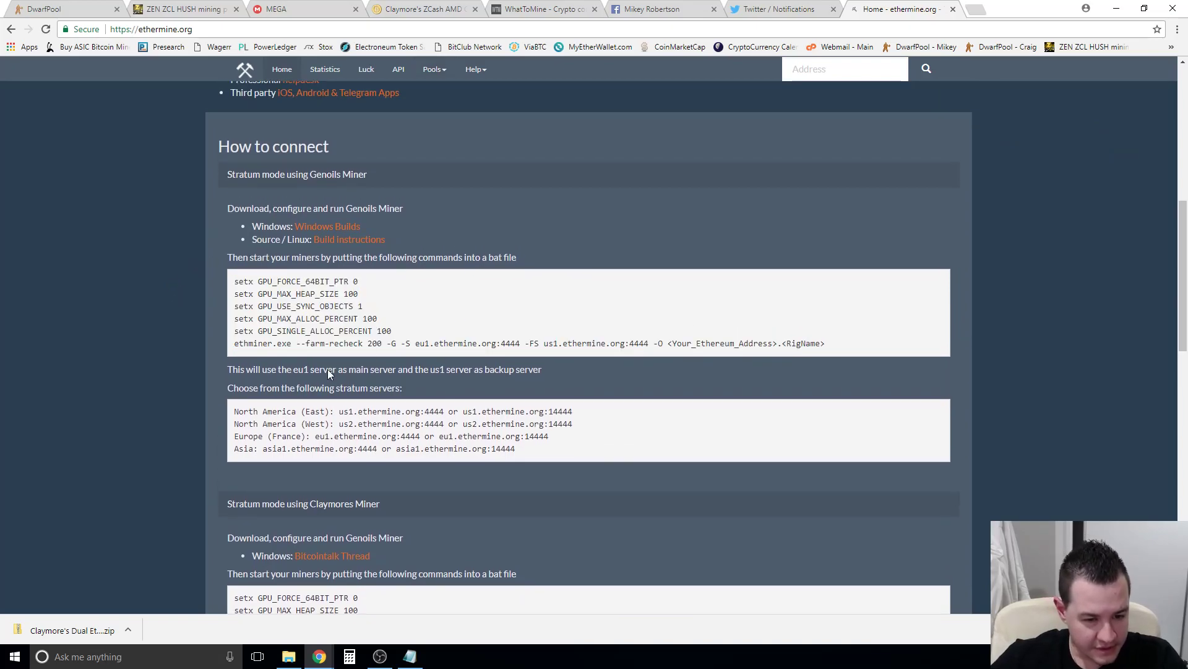
pyautogui.scroll(-3, 238, 435)
pyautogui.scroll(-2, 285, 444)
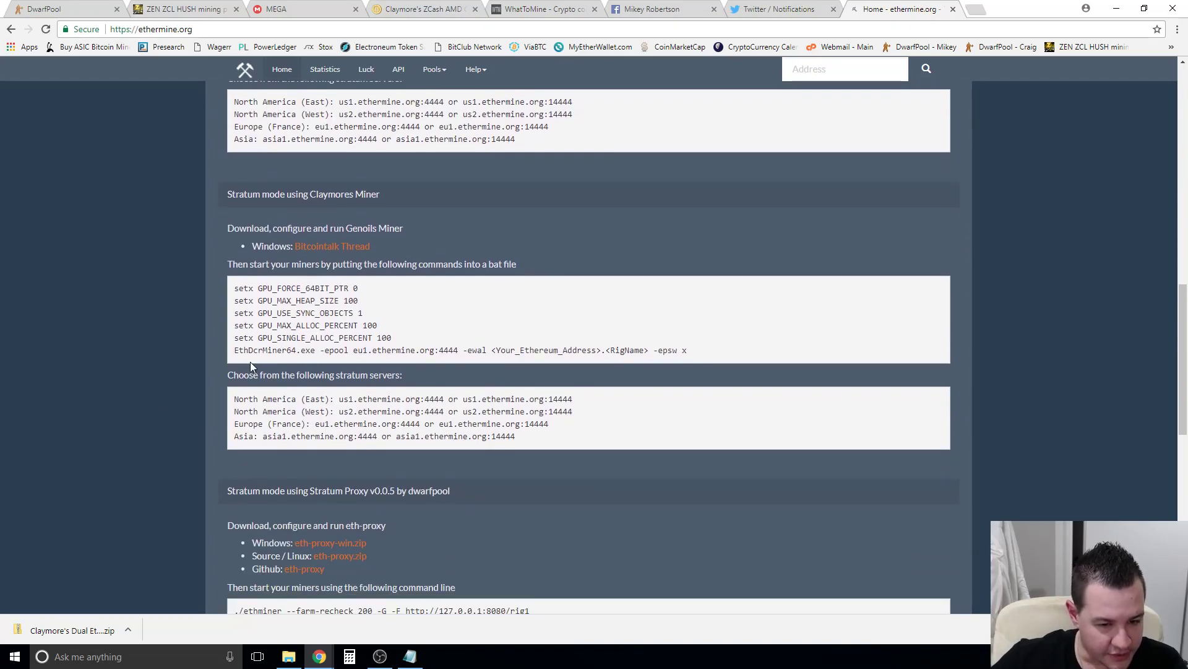
pyautogui.moveTo(236, 289); pyautogui.dragTo(709, 349)
pyautogui.moveTo(496, 349); pyautogui.dragTo(593, 352)
pyautogui.click(605, 350)
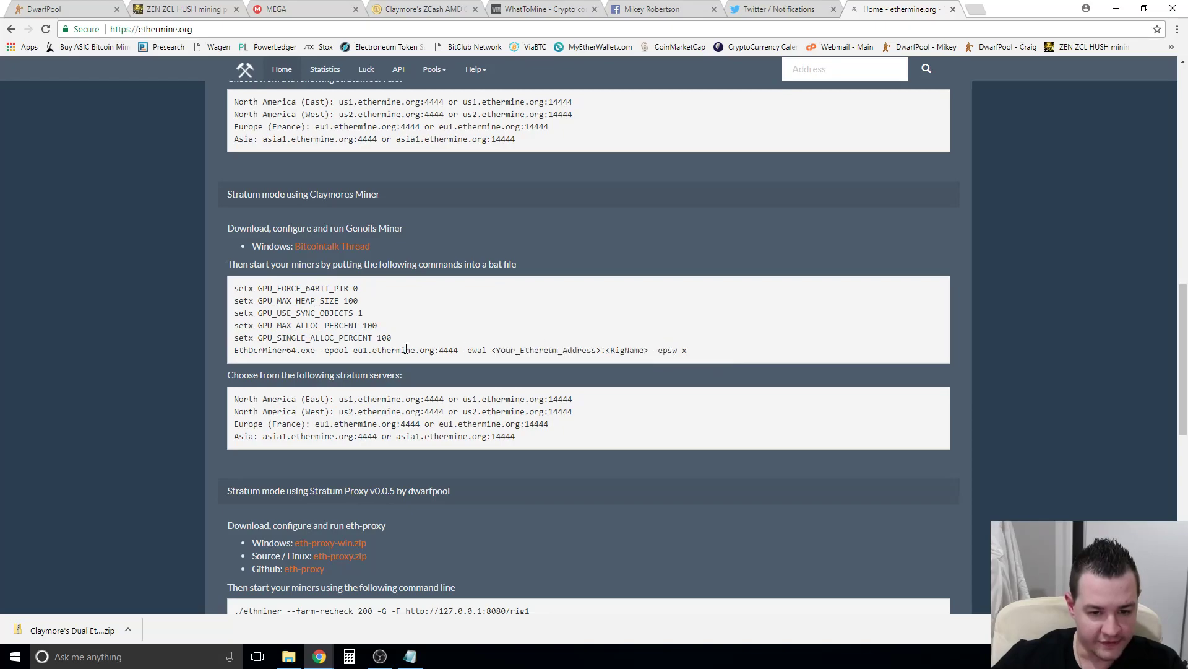
pyautogui.moveTo(236, 286); pyautogui.dragTo(708, 354)
pyautogui.click(675, 348)
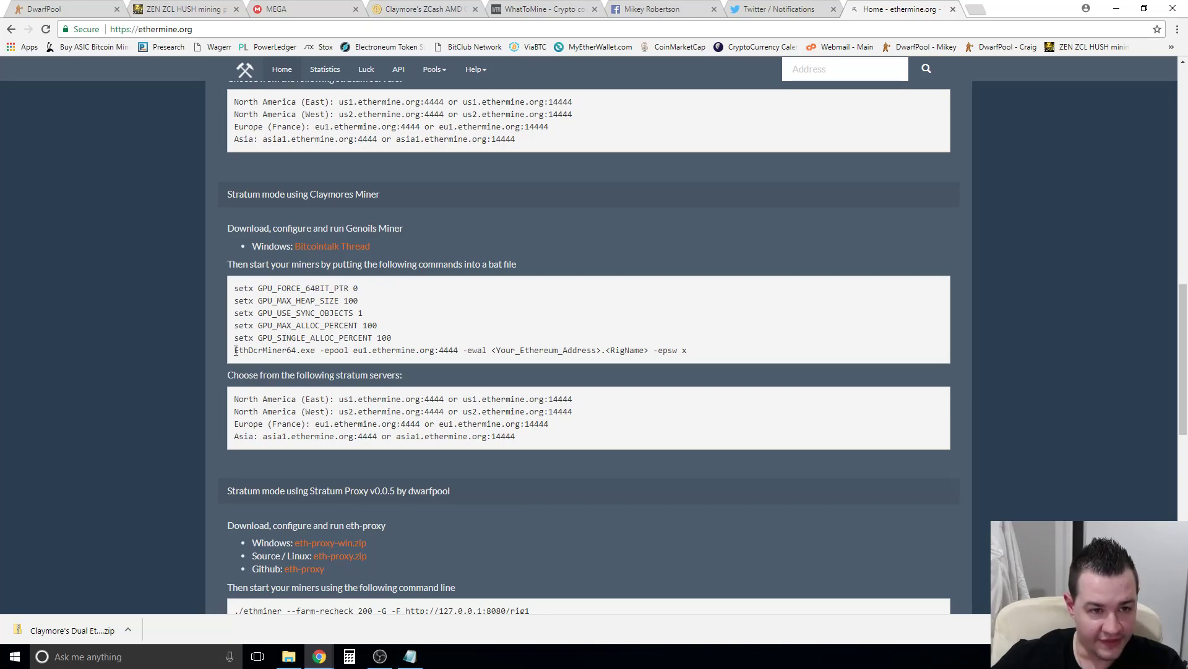
# Copy the eu1.ethermine.org:4444 pool address and bring start.bat back to front
pyautogui.moveTo(236, 350); pyautogui.dragTo(461, 351)
pyautogui.click(352, 355)
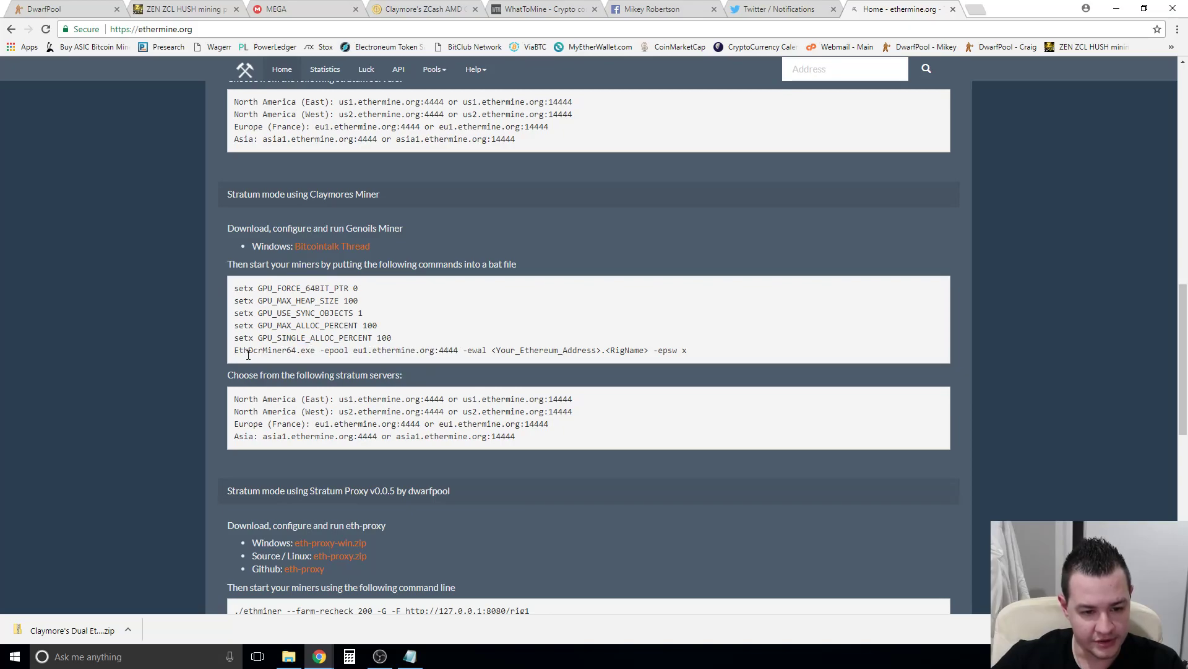
pyautogui.moveTo(354, 351); pyautogui.dragTo(458, 351)
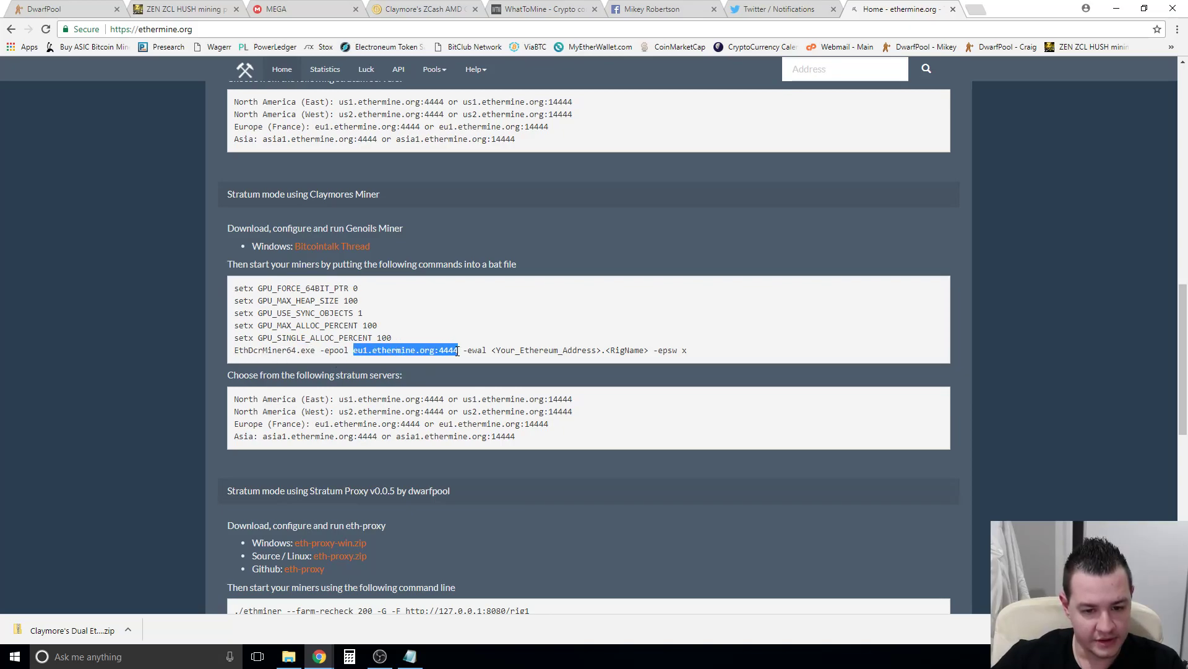
pyautogui.rightClick(397, 353)
pyautogui.click(411, 362)
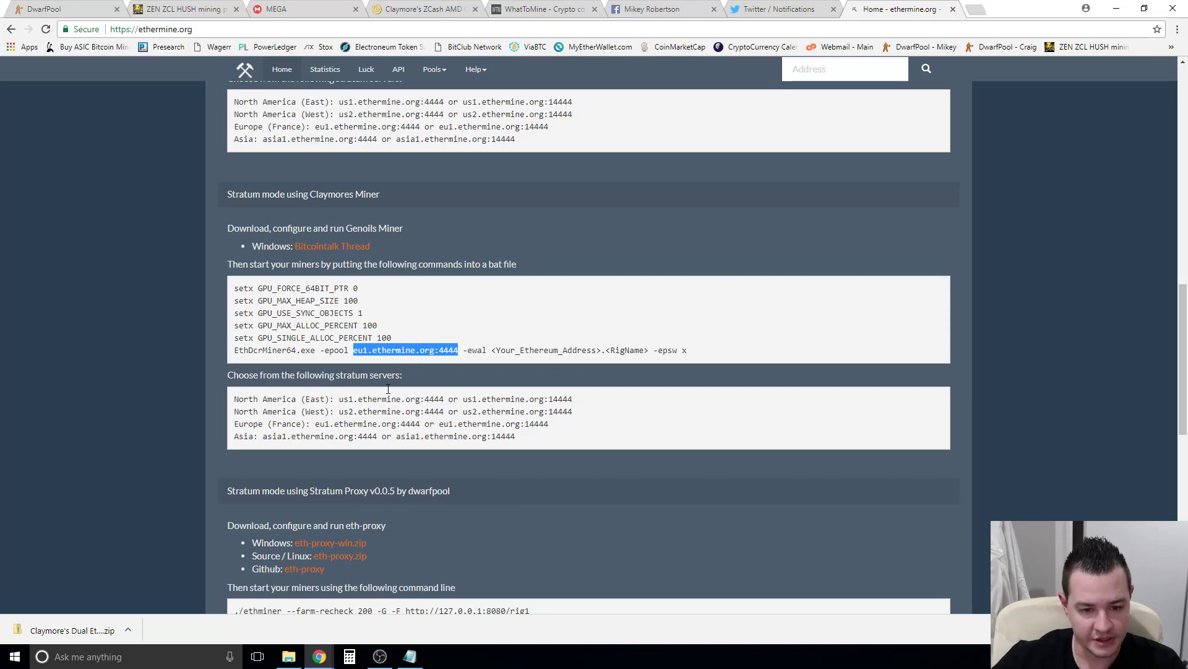
pyautogui.click(409, 658)
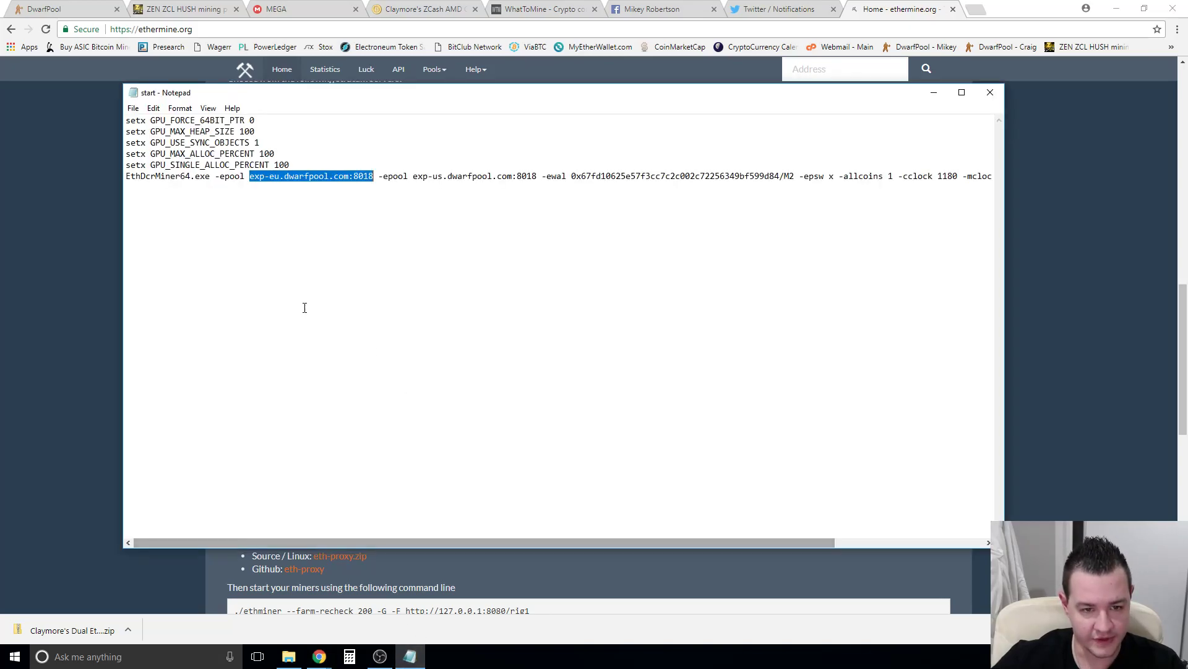
# Delete the '-epool exp-eu.dwarfpool.com:8018' entry and save start.bat
pyautogui.rightClick(283, 181)
pyautogui.click(230, 193)
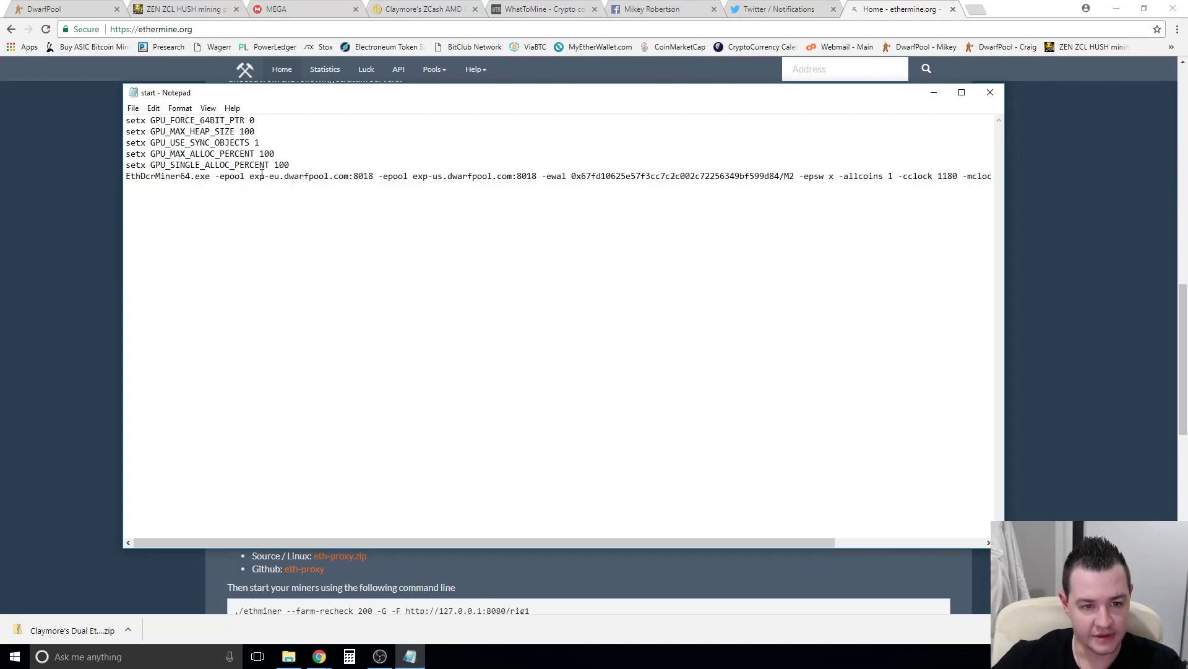
pyautogui.moveTo(262, 174); pyautogui.dragTo(375, 177)
pyautogui.click(375, 181)
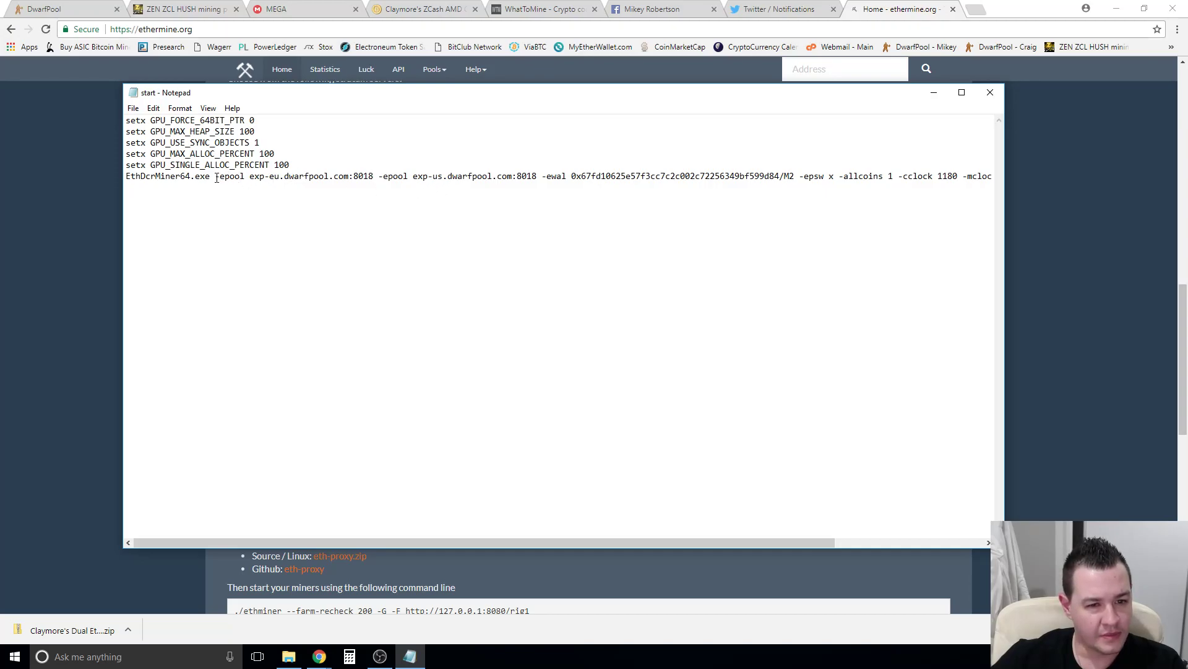
pyautogui.moveTo(216, 177); pyautogui.dragTo(374, 178)
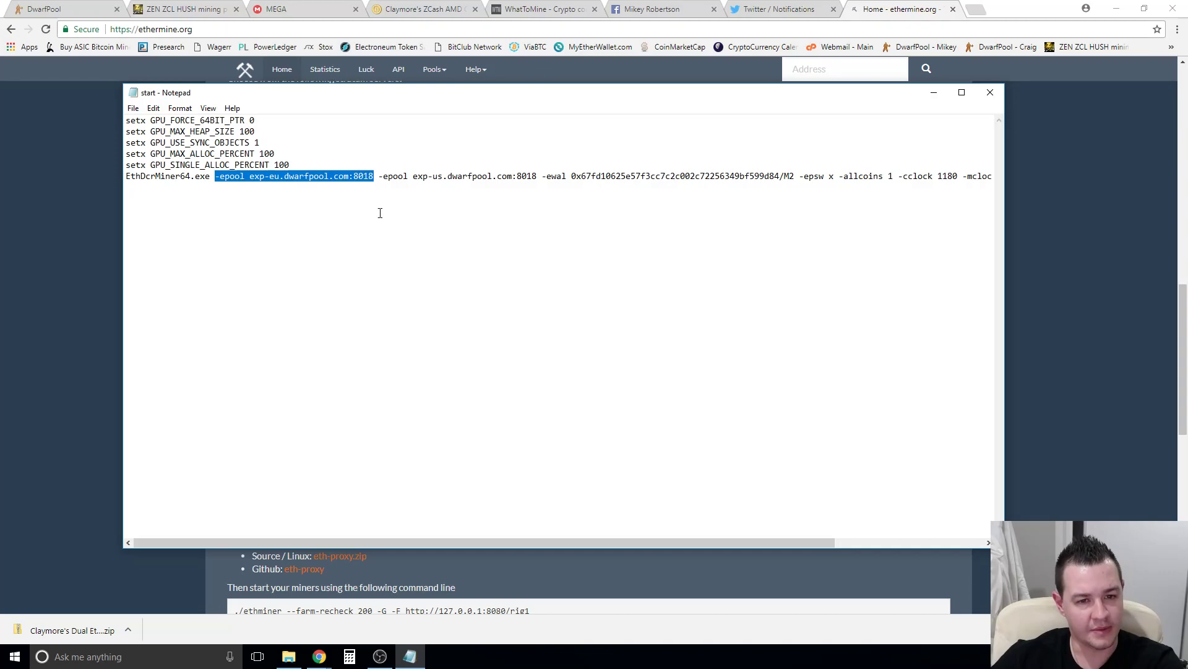
pyautogui.press('Delete')
pyautogui.hotkey('alt', 'f')
pyautogui.press('Down')
pyautogui.press('Down')
pyautogui.press('Return')
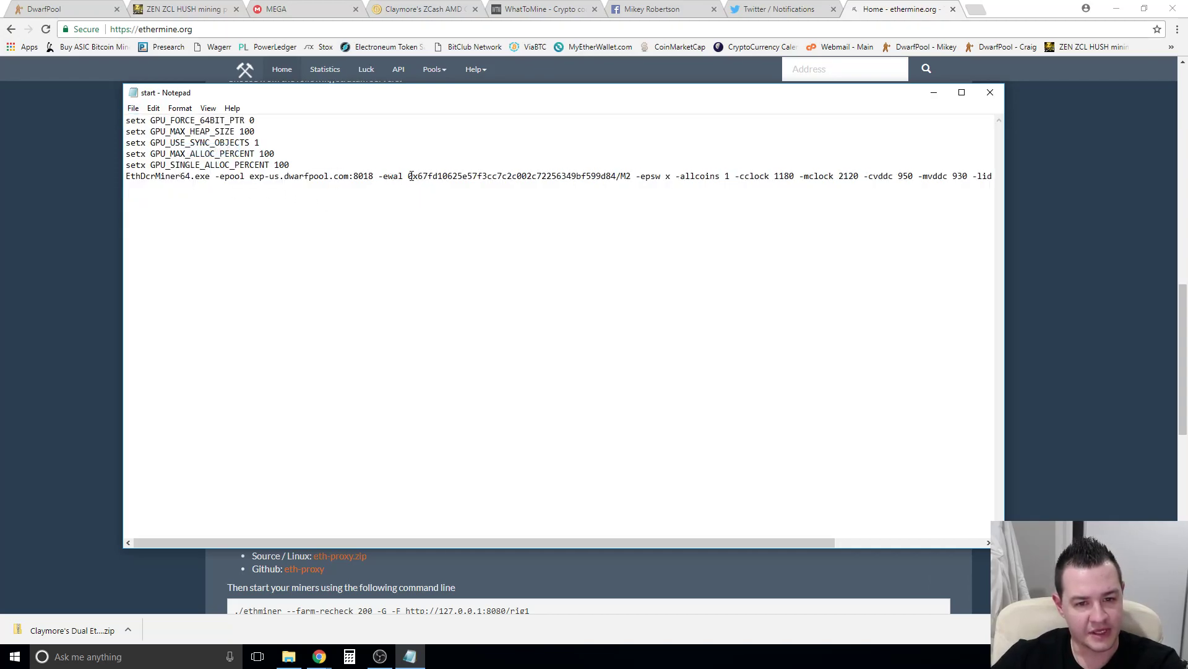
# Select the full wallet address following -ewal
pyautogui.moveTo(409, 177); pyautogui.dragTo(616, 175)
pyautogui.click(453, 177)
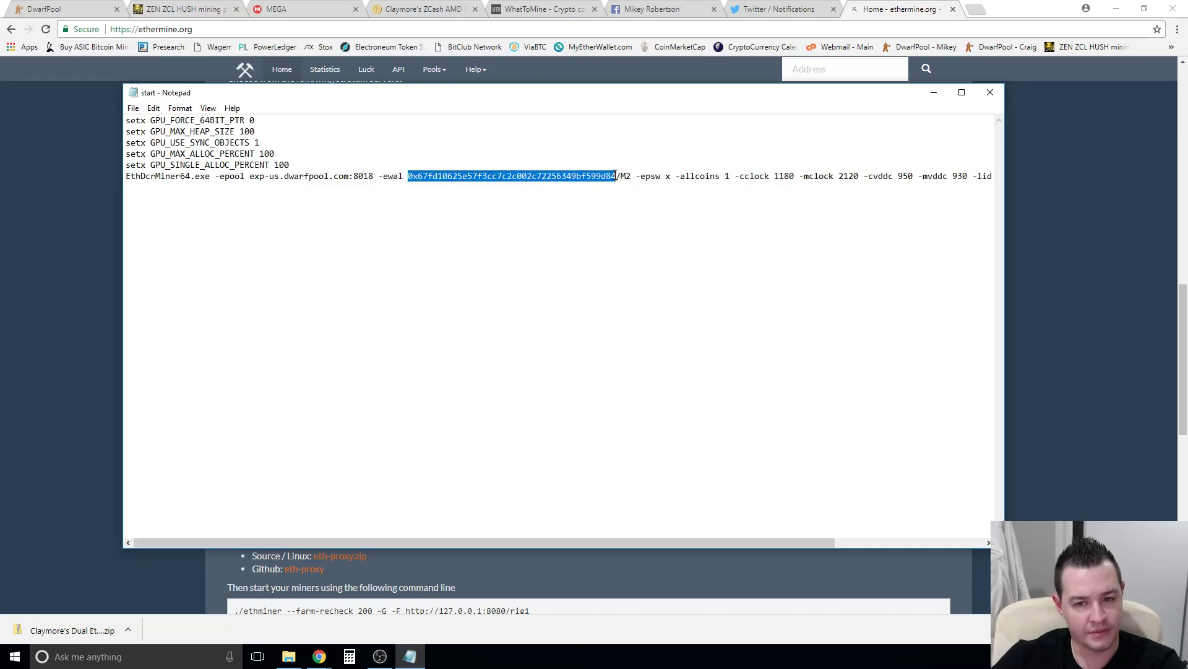
pyautogui.click(608, 213)
pyautogui.moveTo(409, 176); pyautogui.dragTo(617, 177)
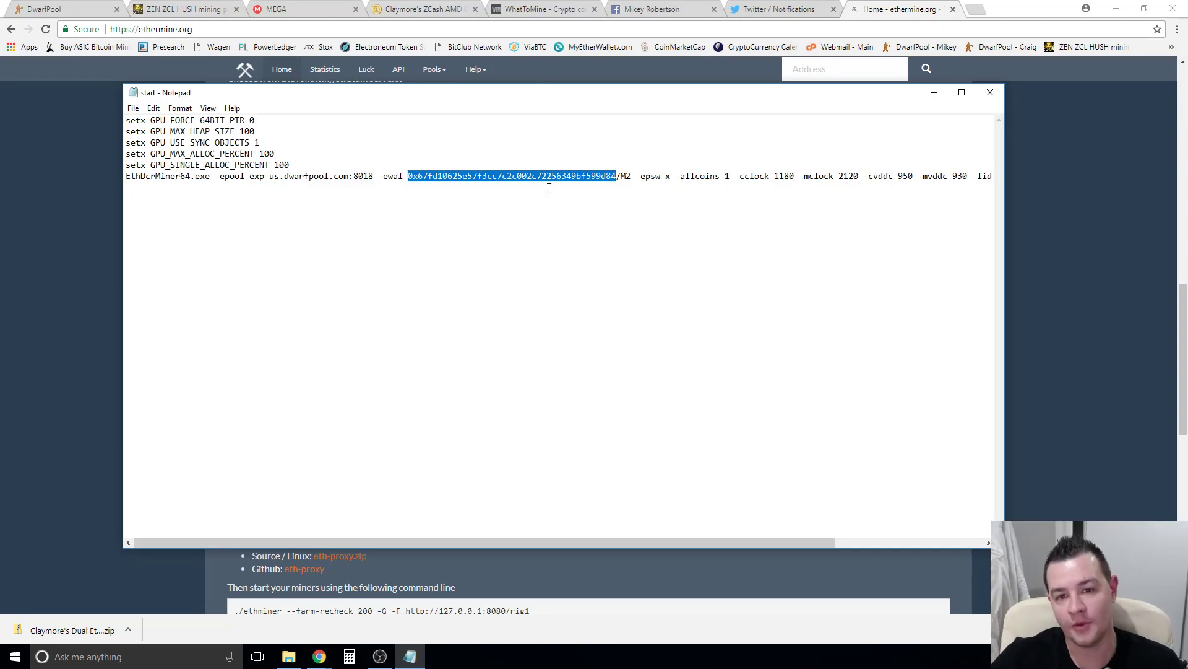
pyautogui.click(621, 178)
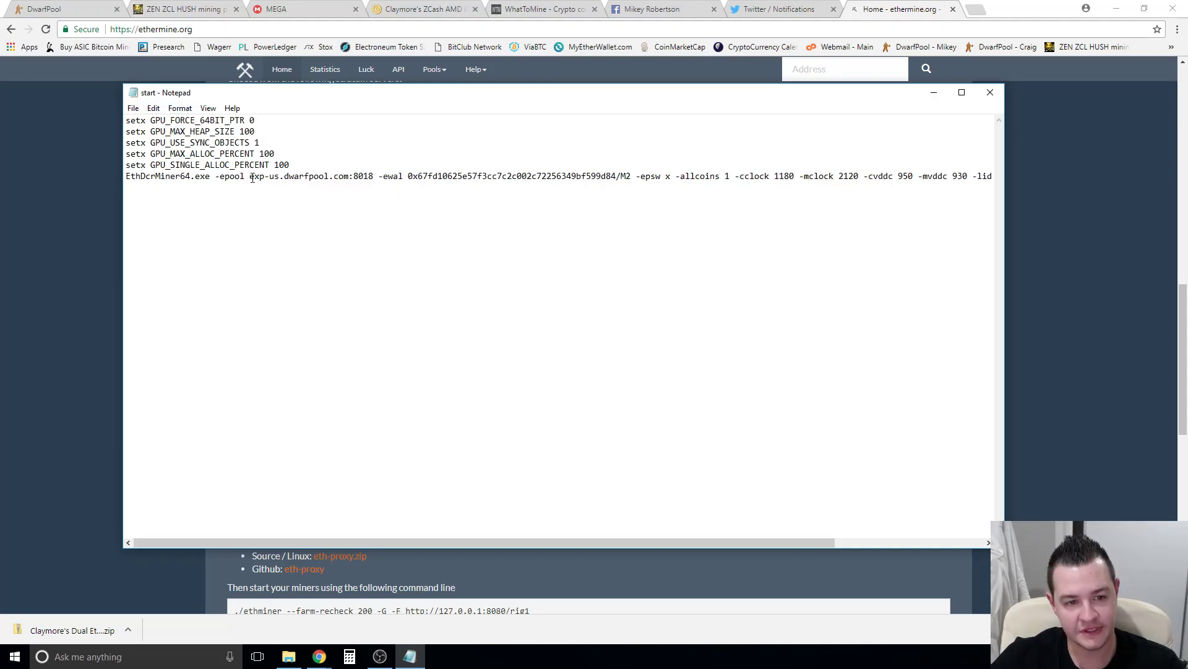
pyautogui.moveTo(250, 177); pyautogui.dragTo(375, 177)
pyautogui.click(375, 177)
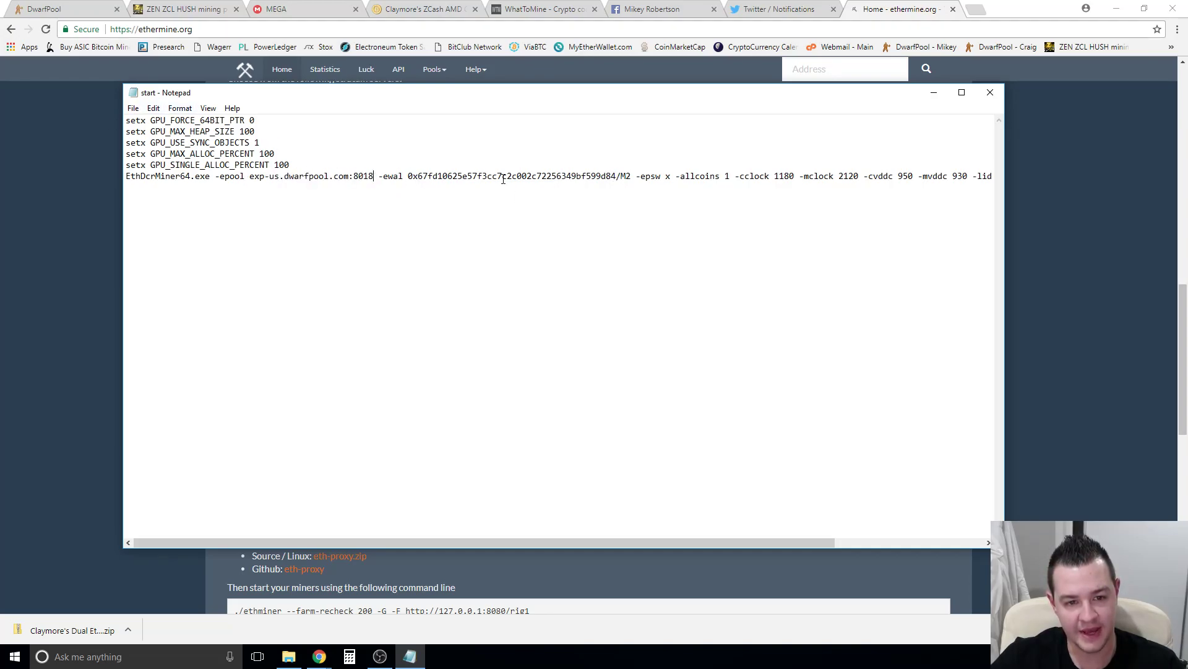
pyautogui.moveTo(617, 178); pyautogui.dragTo(632, 179)
pyautogui.click(631, 179)
pyautogui.click(633, 178)
pyautogui.click(631, 179)
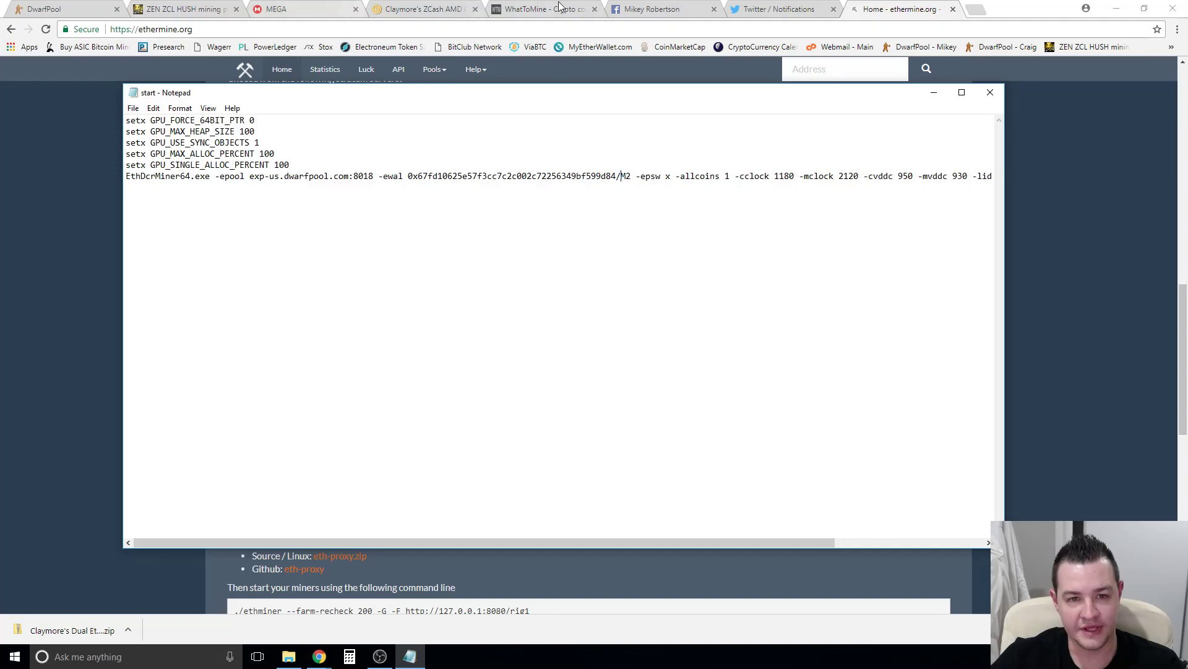
pyautogui.hotkey('alt', 'Tab')
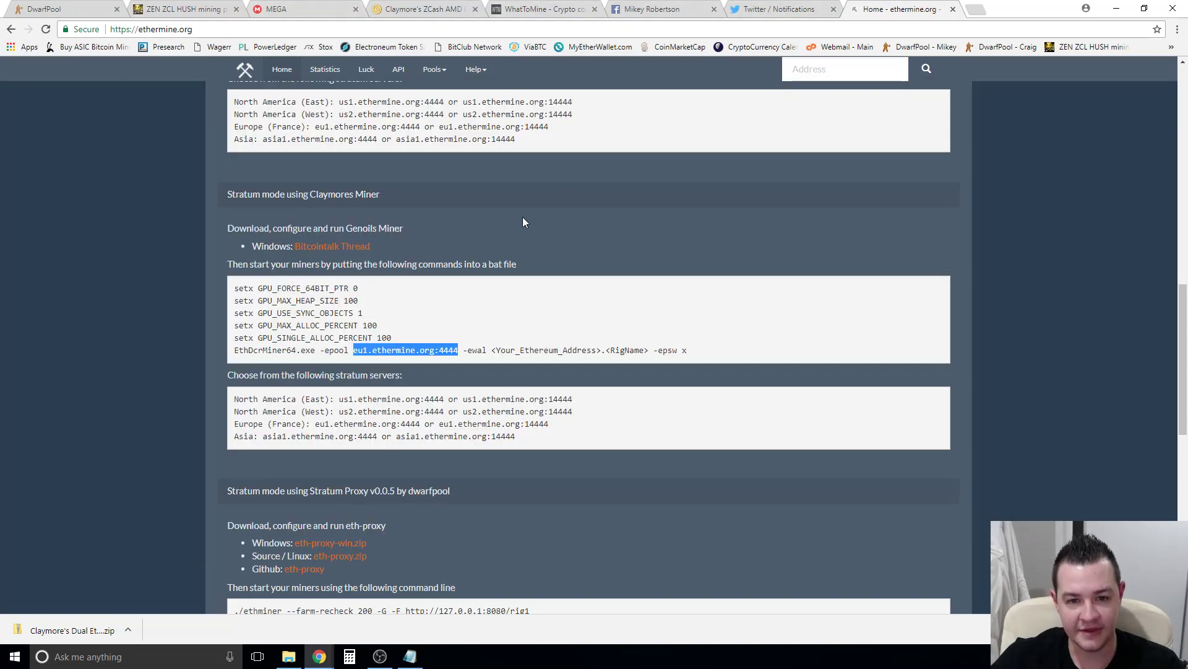
pyautogui.doubleClick(602, 351)
pyautogui.click(410, 655)
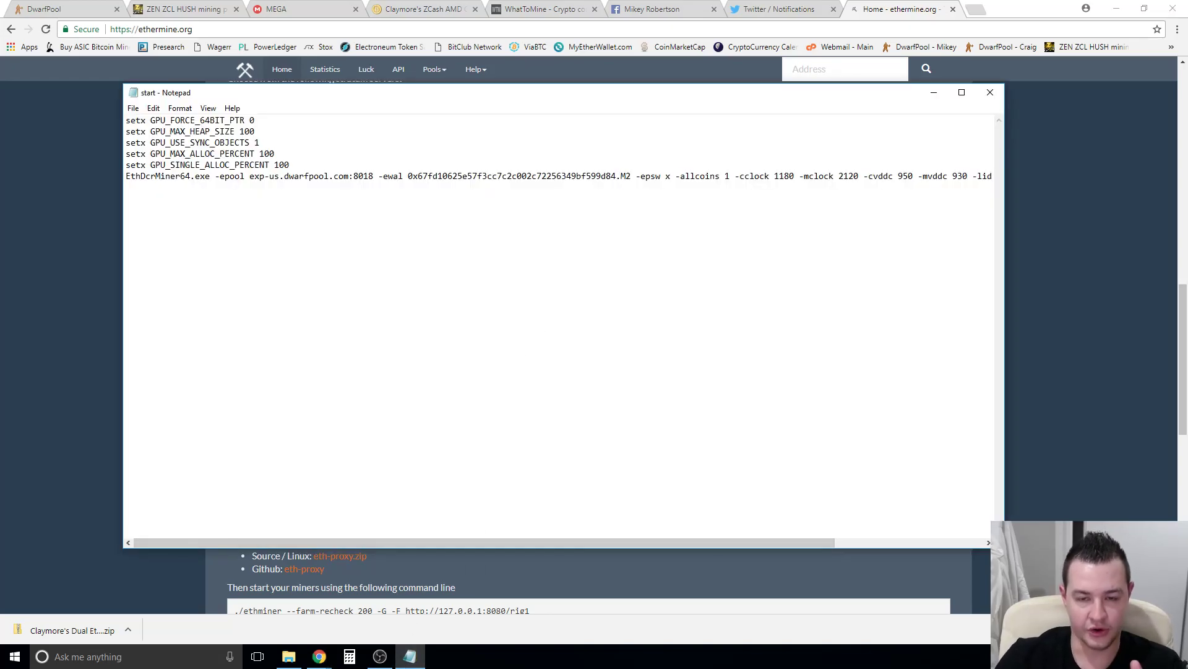
pyautogui.press('BackSpace')
pyautogui.write('/')
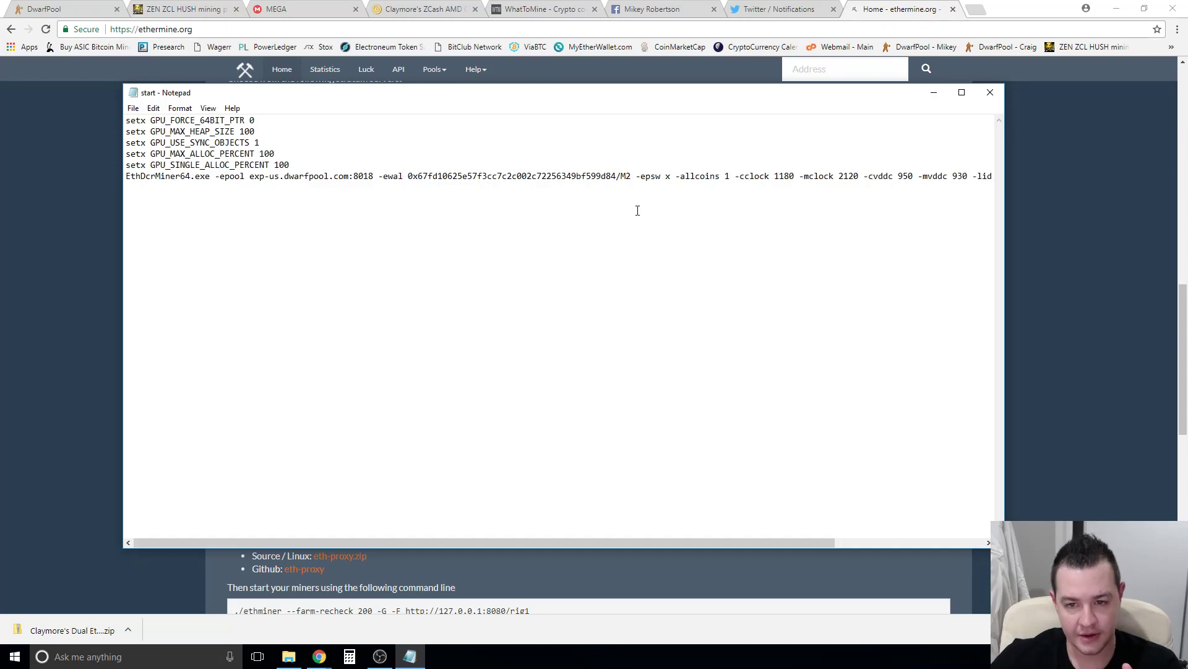
pyautogui.moveTo(637, 176); pyautogui.dragTo(672, 179)
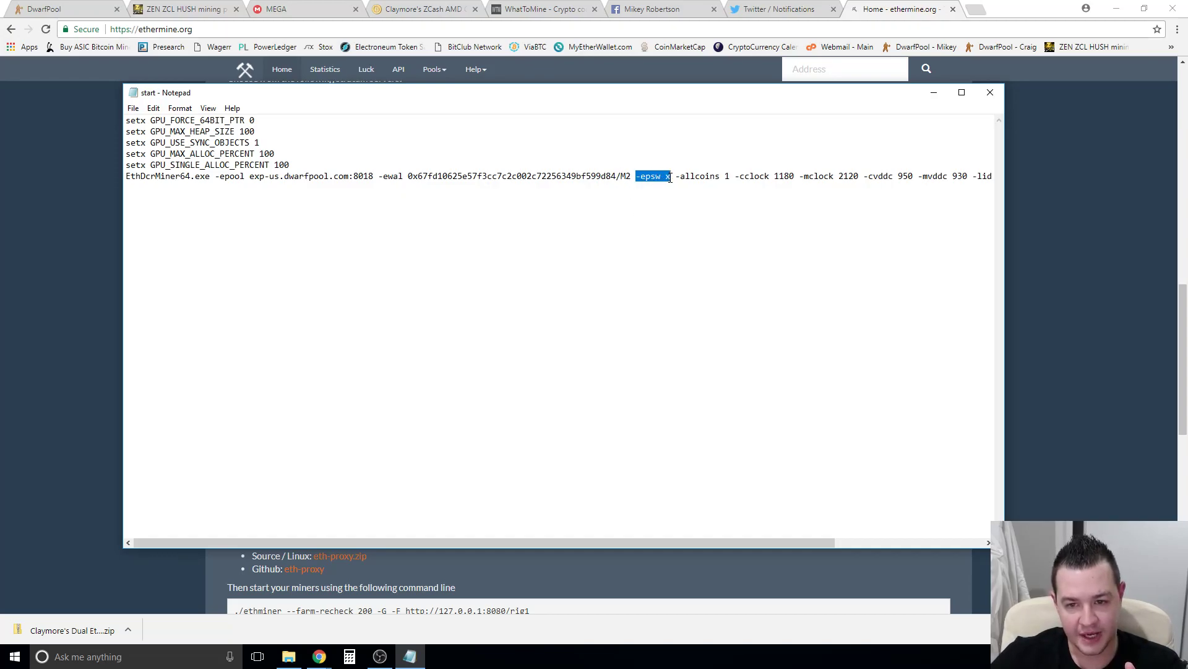
pyautogui.click(671, 195)
pyautogui.moveTo(492, 544); pyautogui.dragTo(613, 495)
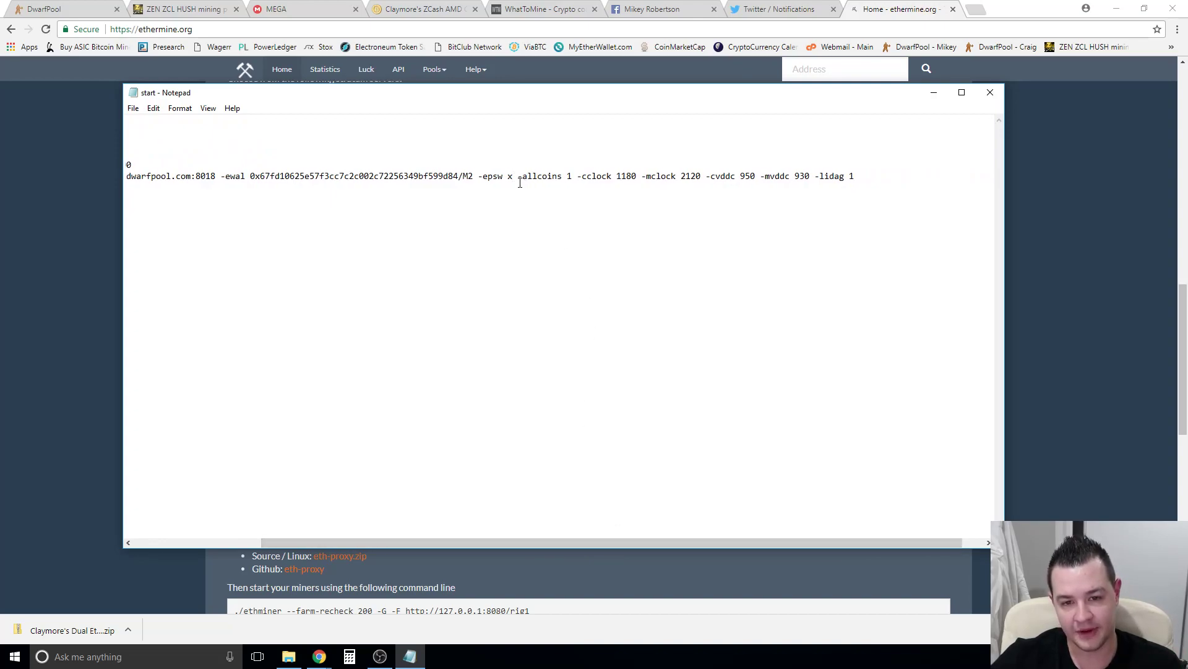
pyautogui.moveTo(518, 179); pyautogui.dragTo(573, 179)
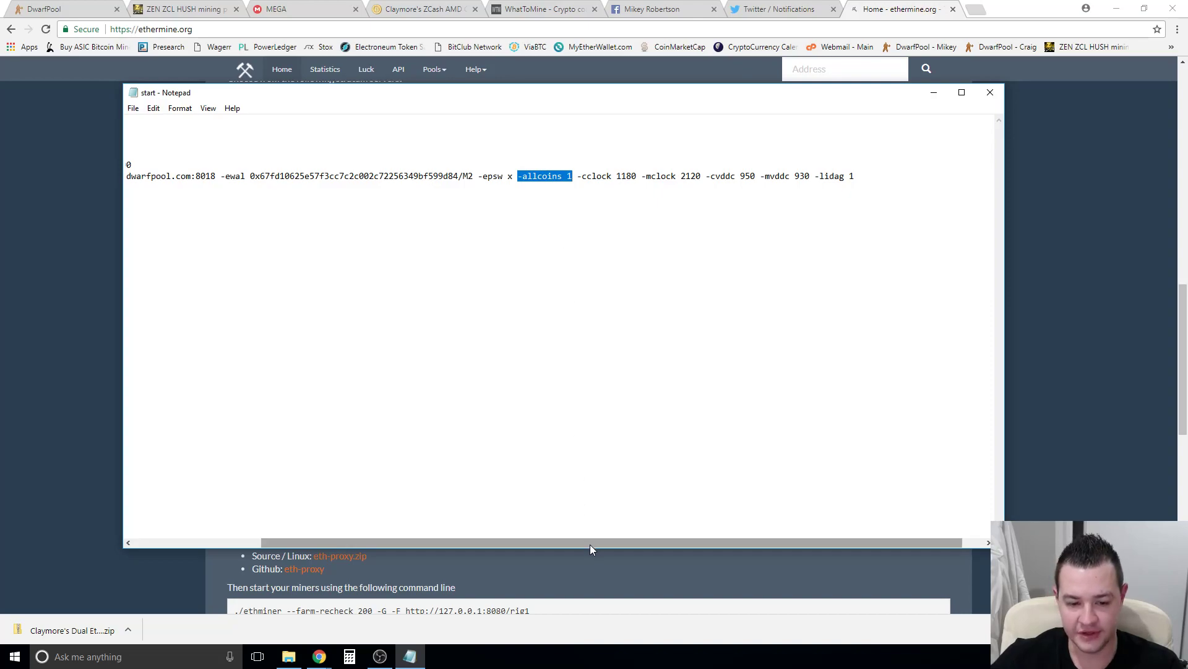
pyautogui.moveTo(589, 544); pyautogui.dragTo(619, 542)
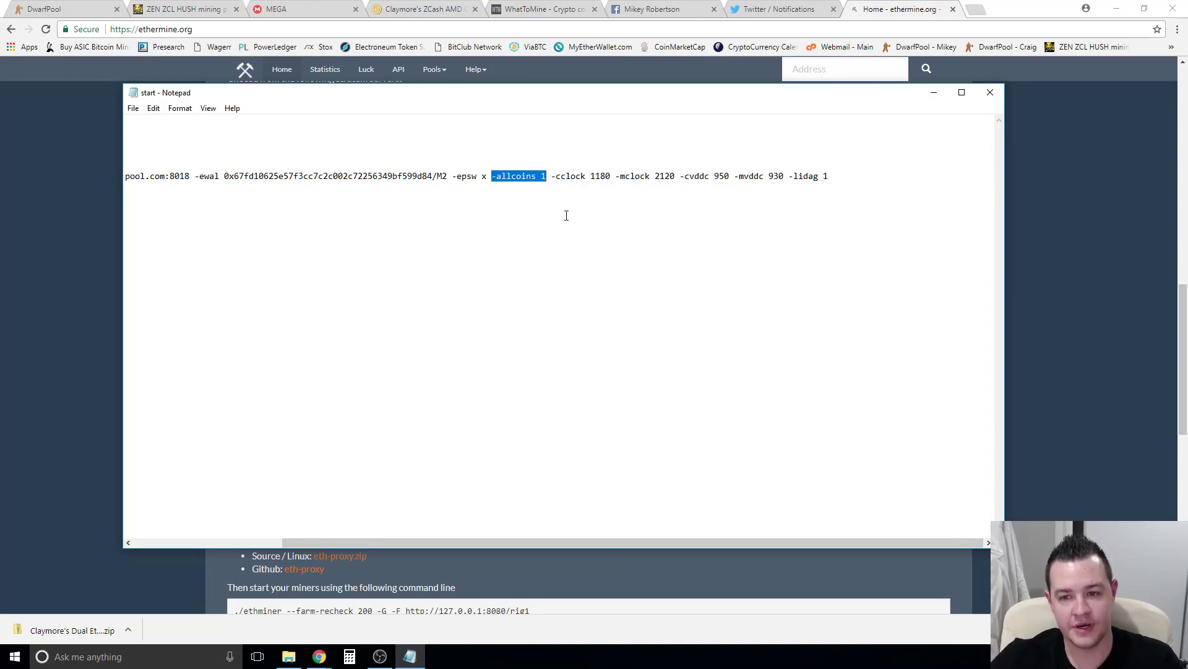
pyautogui.moveTo(551, 176); pyautogui.dragTo(837, 176)
pyautogui.click(838, 176)
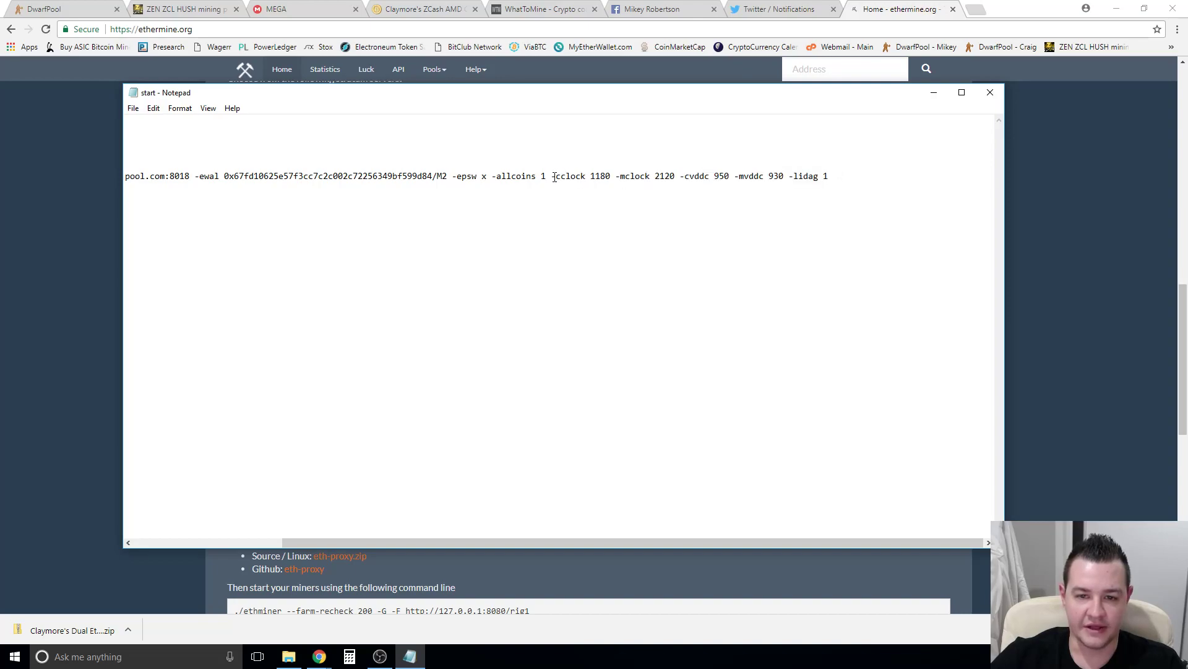
pyautogui.moveTo(552, 178); pyautogui.dragTo(831, 181)
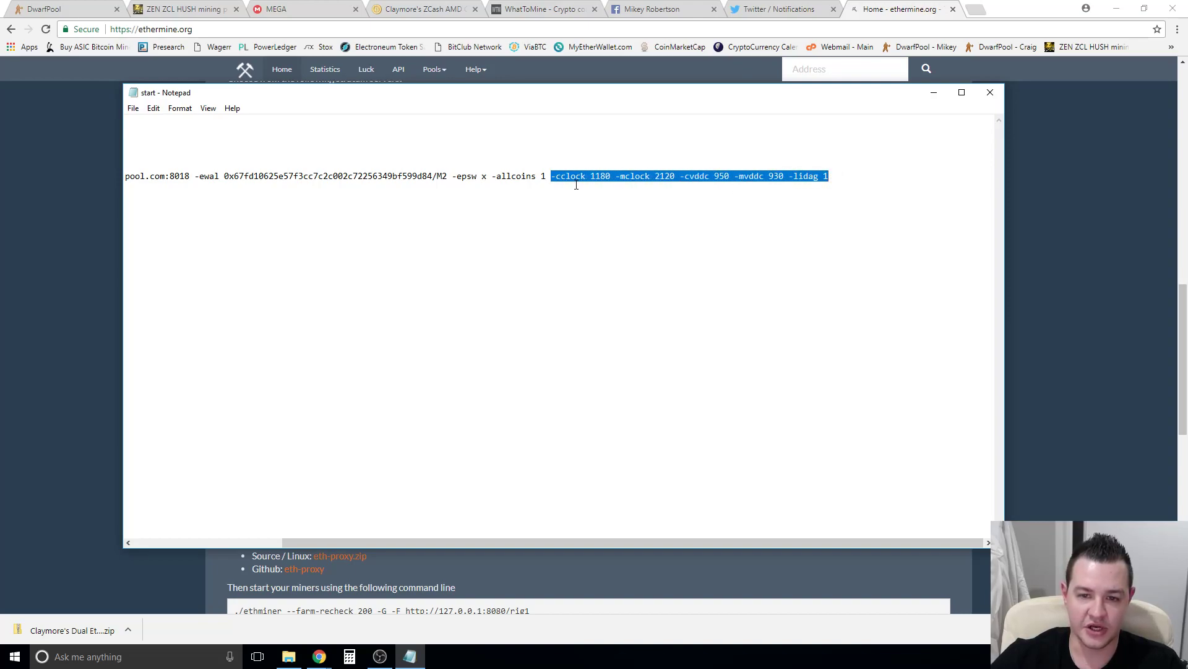
pyautogui.click(552, 176)
pyautogui.moveTo(551, 176); pyautogui.dragTo(831, 177)
pyautogui.click(837, 176)
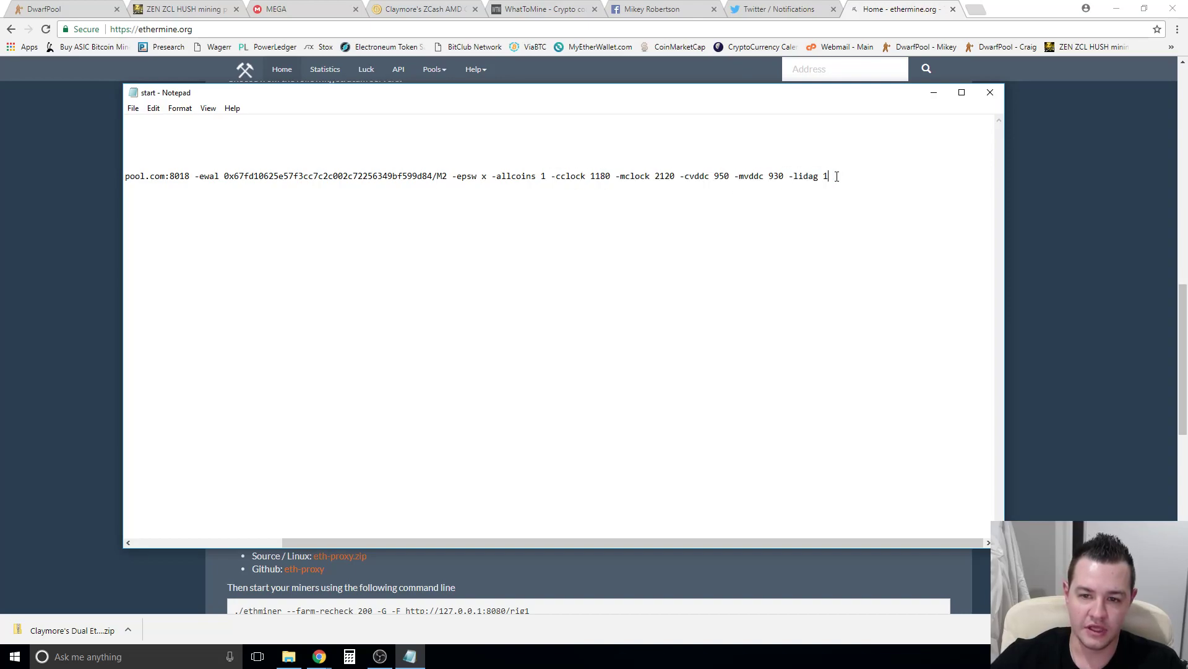
pyautogui.moveTo(683, 178); pyautogui.dragTo(797, 177)
pyautogui.click(683, 177)
pyautogui.click(799, 177)
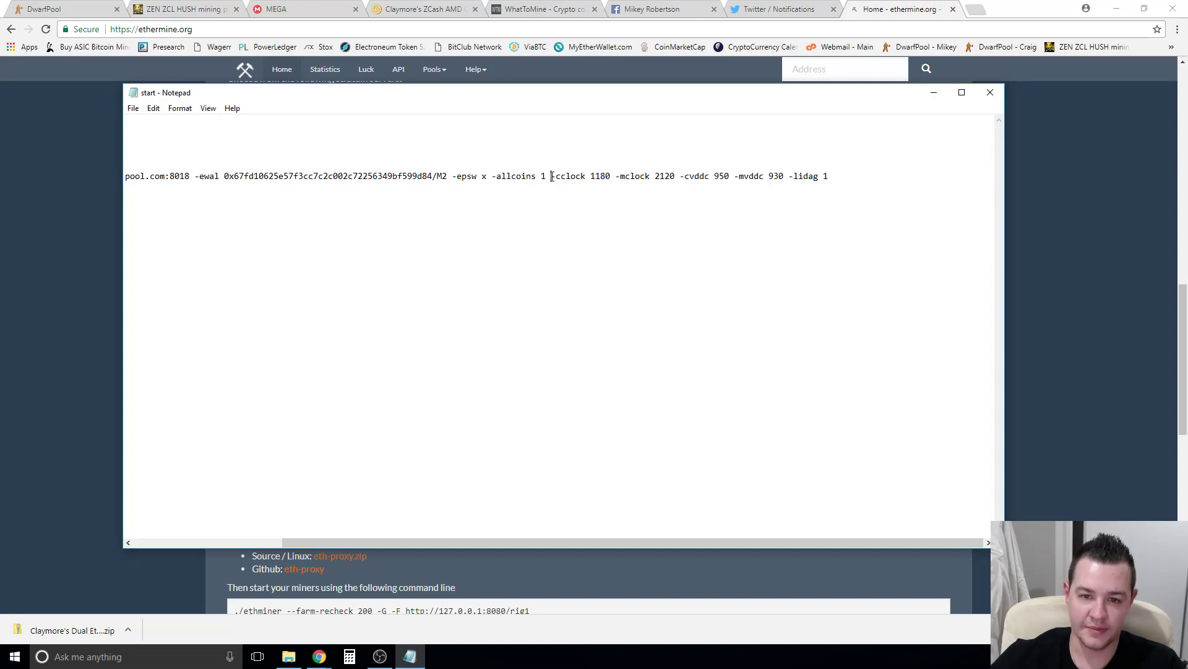
pyautogui.moveTo(551, 176); pyautogui.dragTo(829, 177)
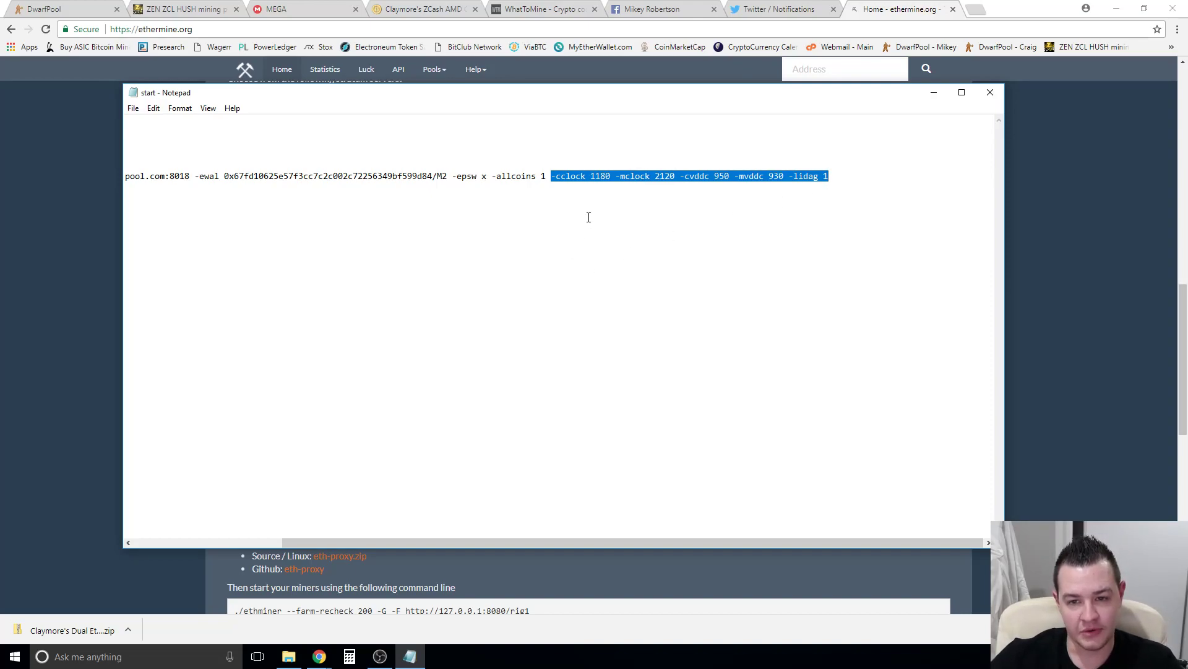
pyautogui.click(559, 177)
pyautogui.moveTo(548, 177); pyautogui.dragTo(985, 176)
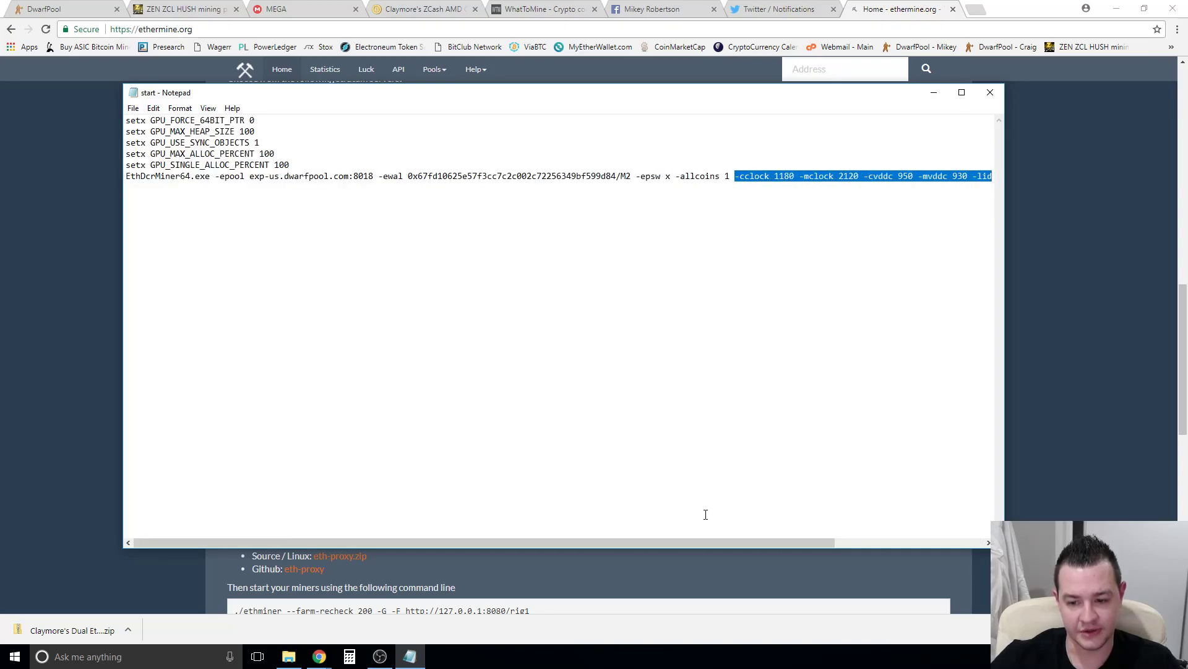
pyautogui.moveTo(706, 543); pyautogui.dragTo(843, 542)
pyautogui.click(670, 177)
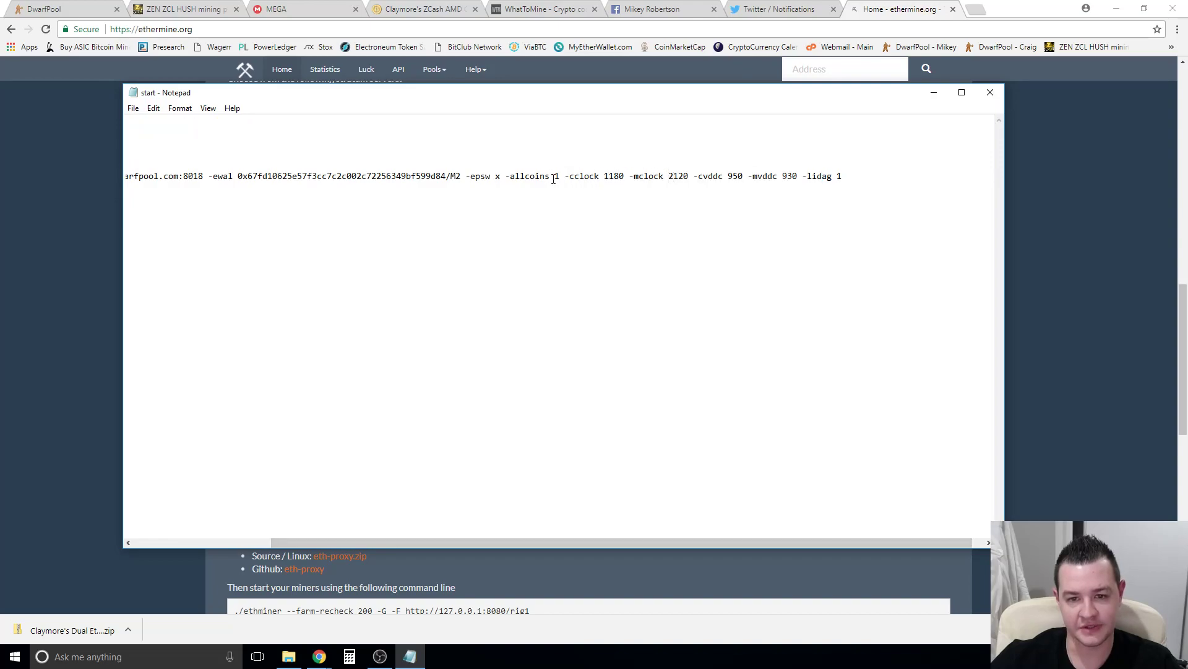
pyautogui.doubleClick(672, 176)
pyautogui.write('2120')
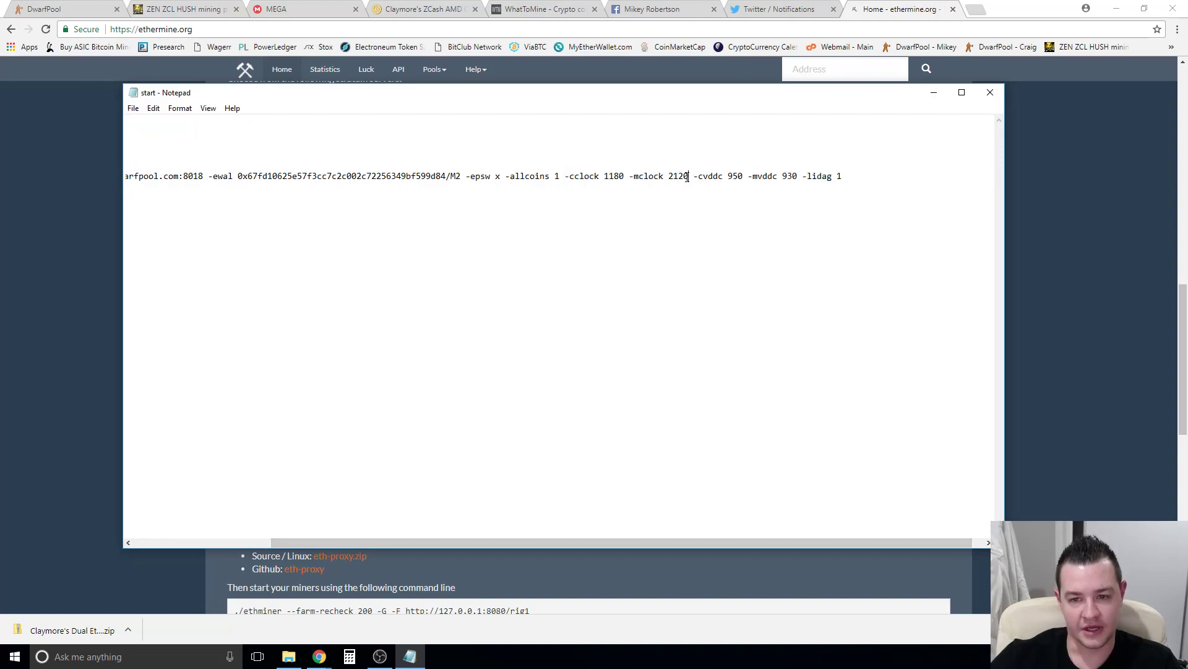
pyautogui.doubleClick(670, 176)
pyautogui.moveTo(669, 176); pyautogui.dragTo(687, 179)
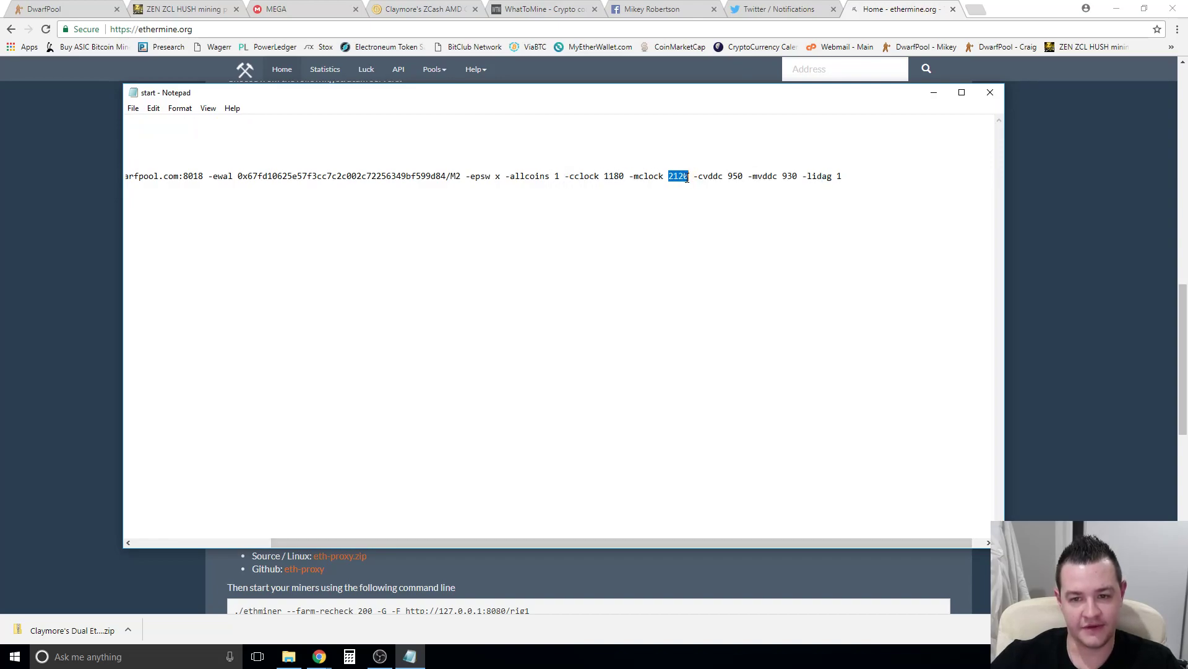
pyautogui.click(688, 178)
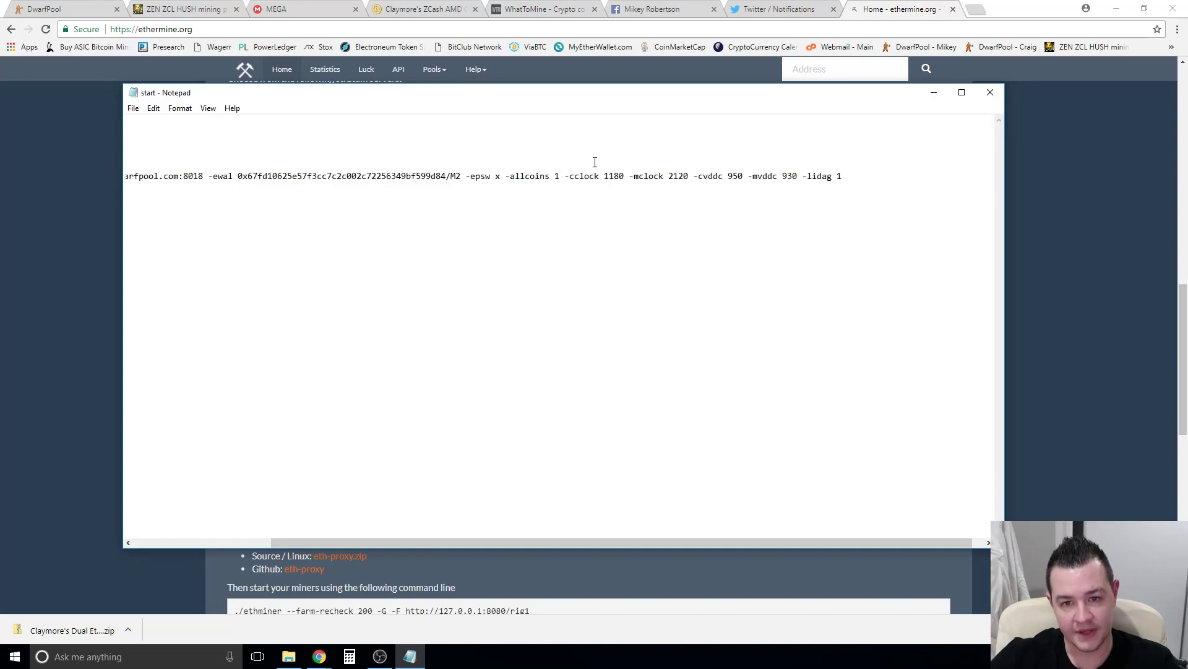
pyautogui.moveTo(506, 176); pyautogui.dragTo(846, 178)
pyautogui.click(805, 177)
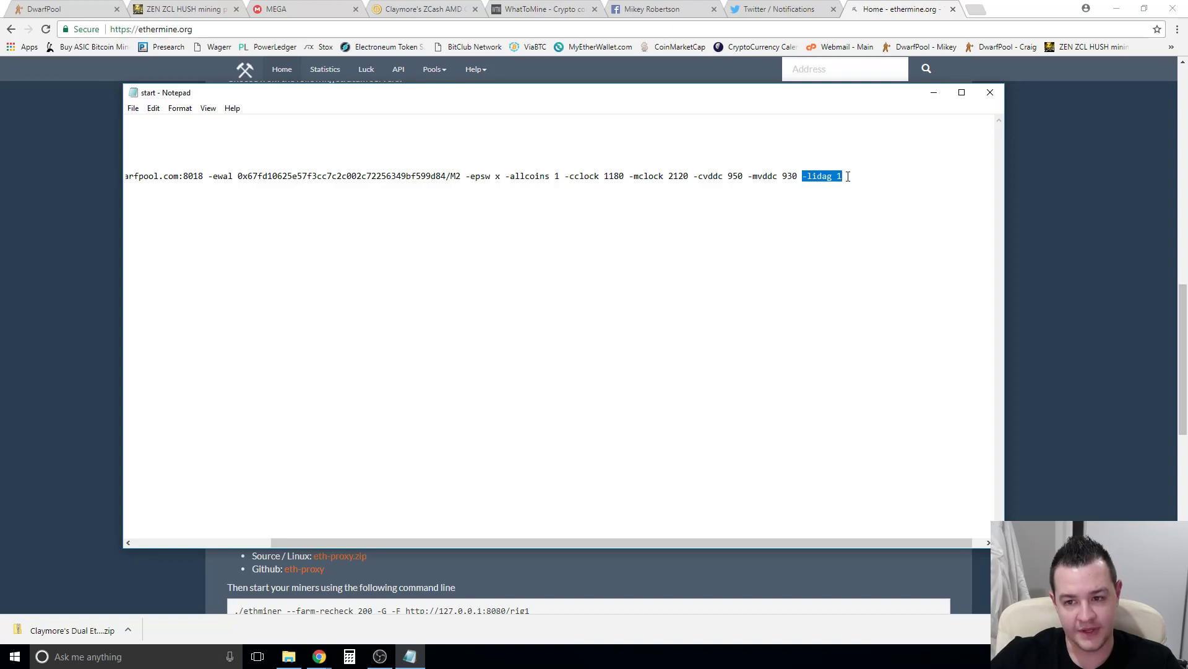
pyautogui.click(848, 176)
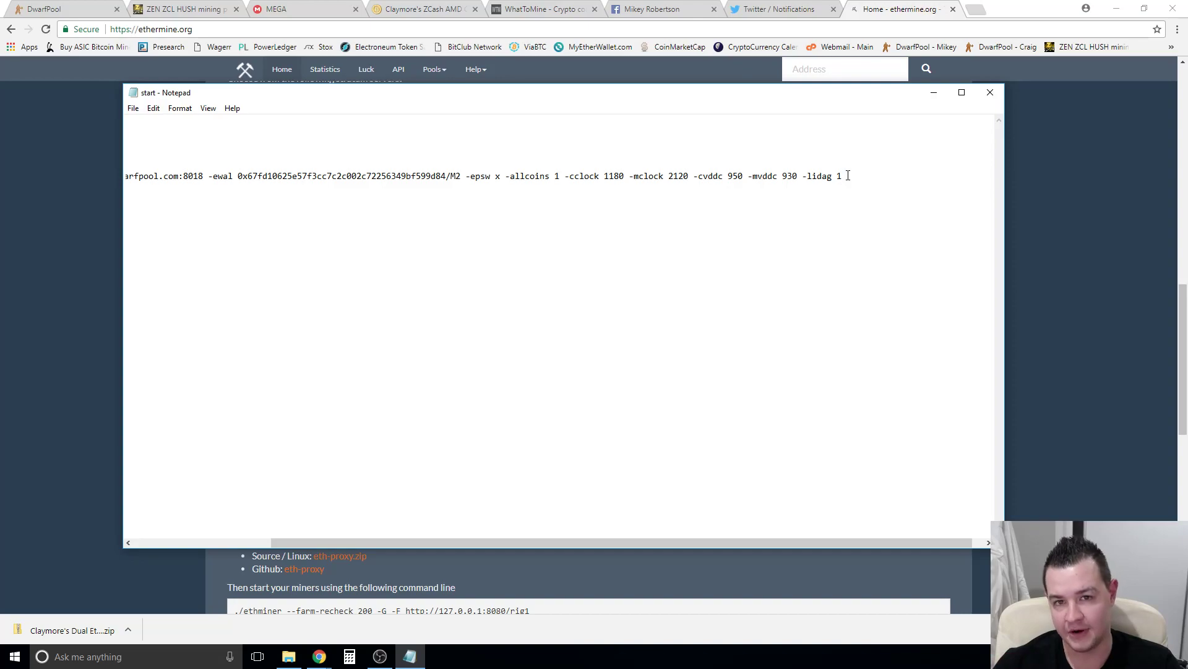
pyautogui.moveTo(803, 176); pyautogui.dragTo(842, 178)
pyautogui.click(820, 193)
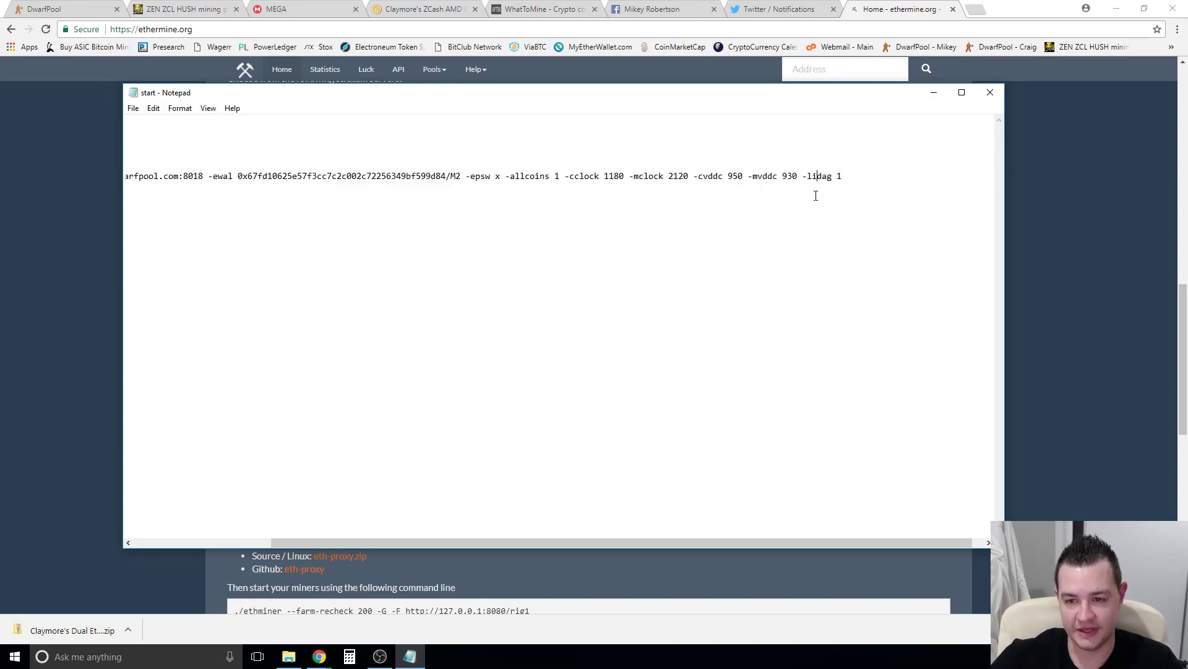
pyautogui.moveTo(609, 543)
pyautogui.mouseDown()
pyautogui.moveTo(471, 544)
pyautogui.moveTo(627, 544)
pyautogui.mouseUp()
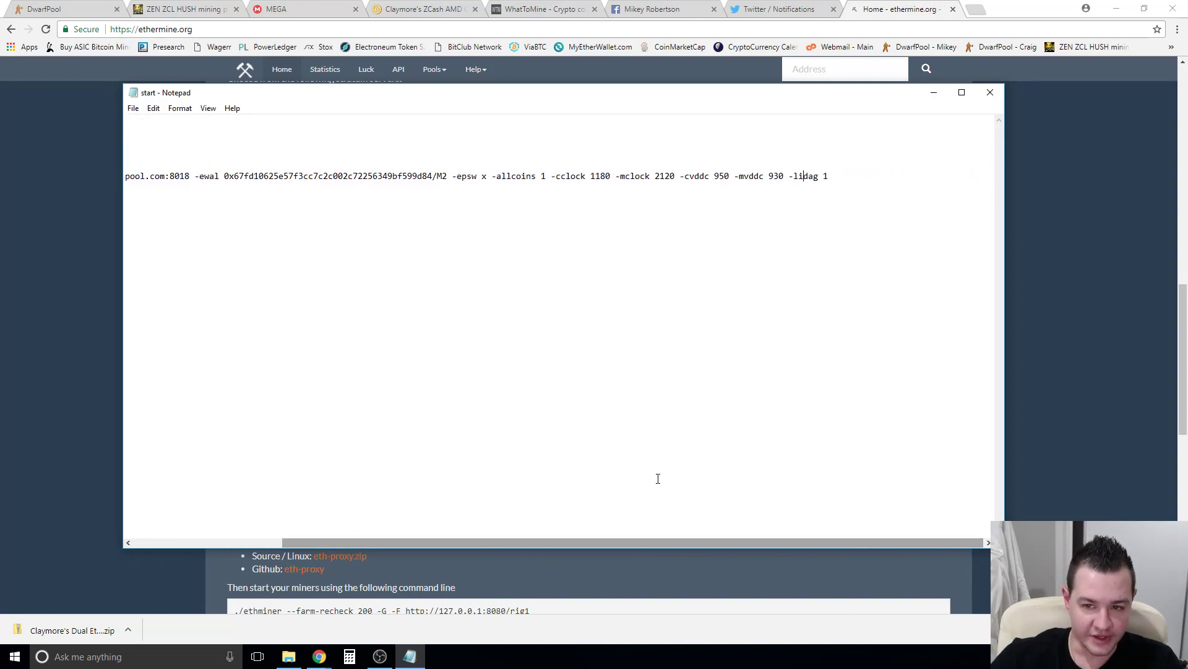
pyautogui.moveTo(553, 177); pyautogui.dragTo(828, 177)
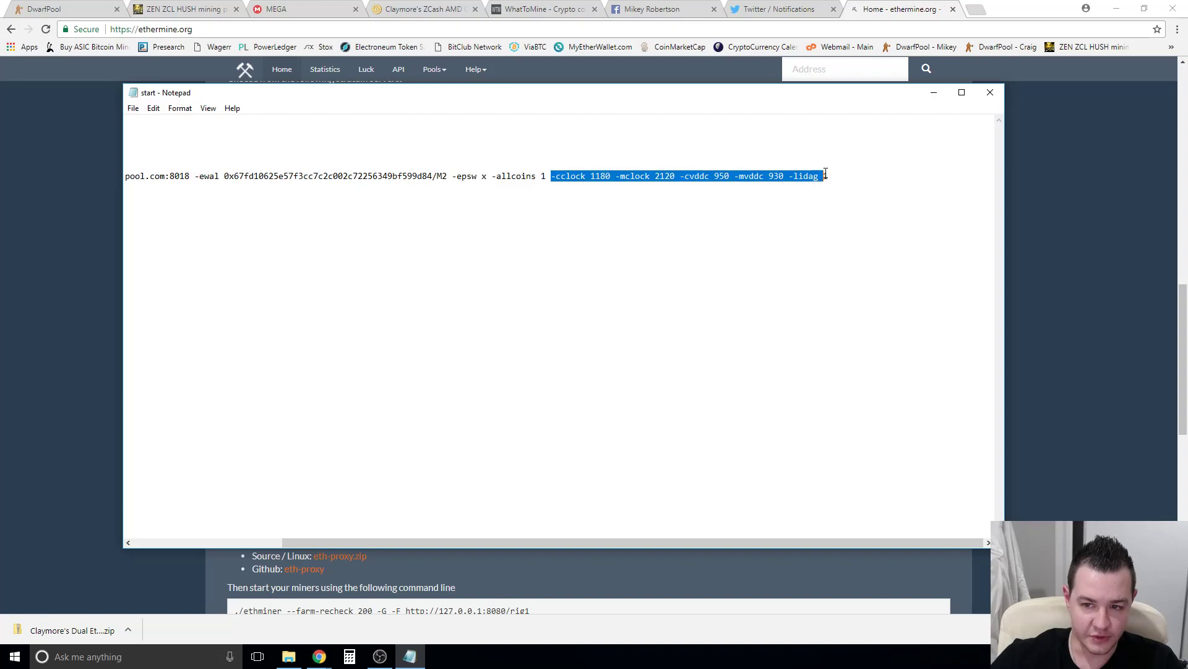
pyautogui.click(834, 174)
pyautogui.moveTo(552, 176); pyautogui.dragTo(830, 176)
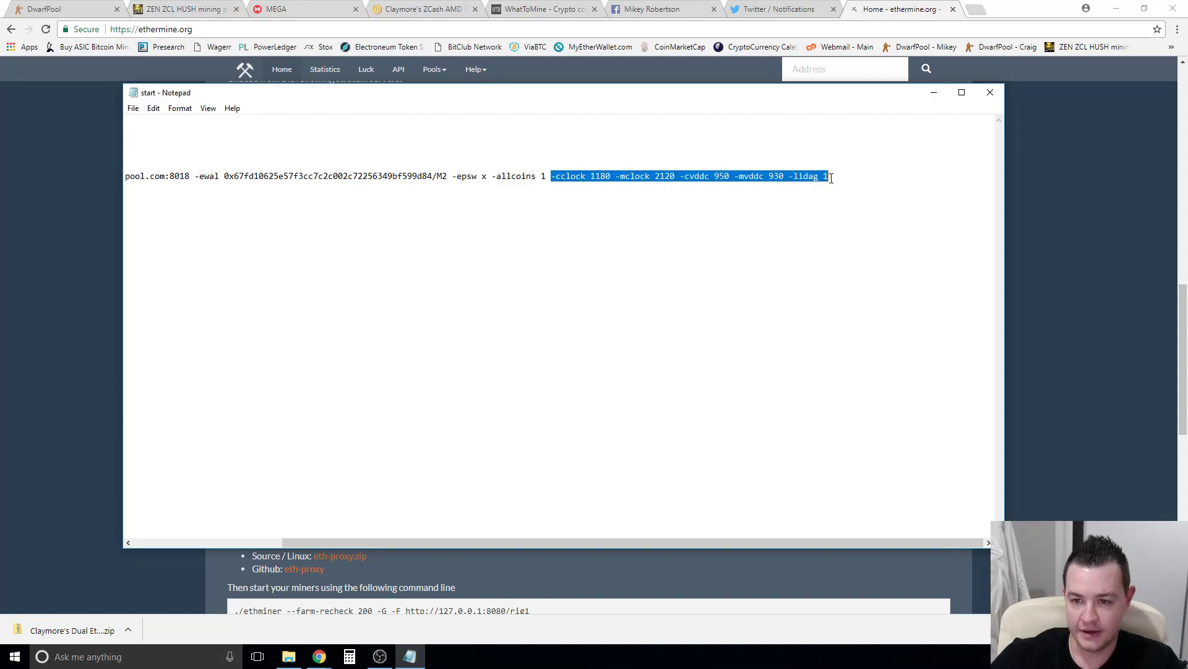
pyautogui.click(829, 177)
pyautogui.moveTo(553, 176); pyautogui.dragTo(830, 176)
pyautogui.click(852, 174)
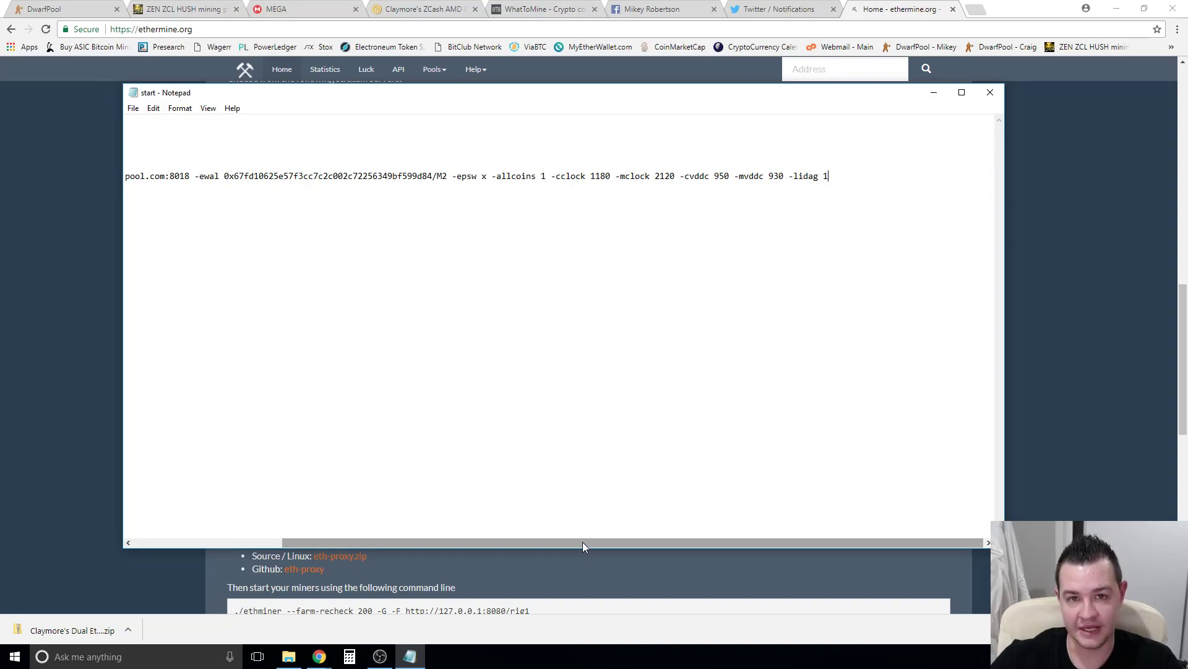
pyautogui.moveTo(580, 543); pyautogui.dragTo(433, 544)
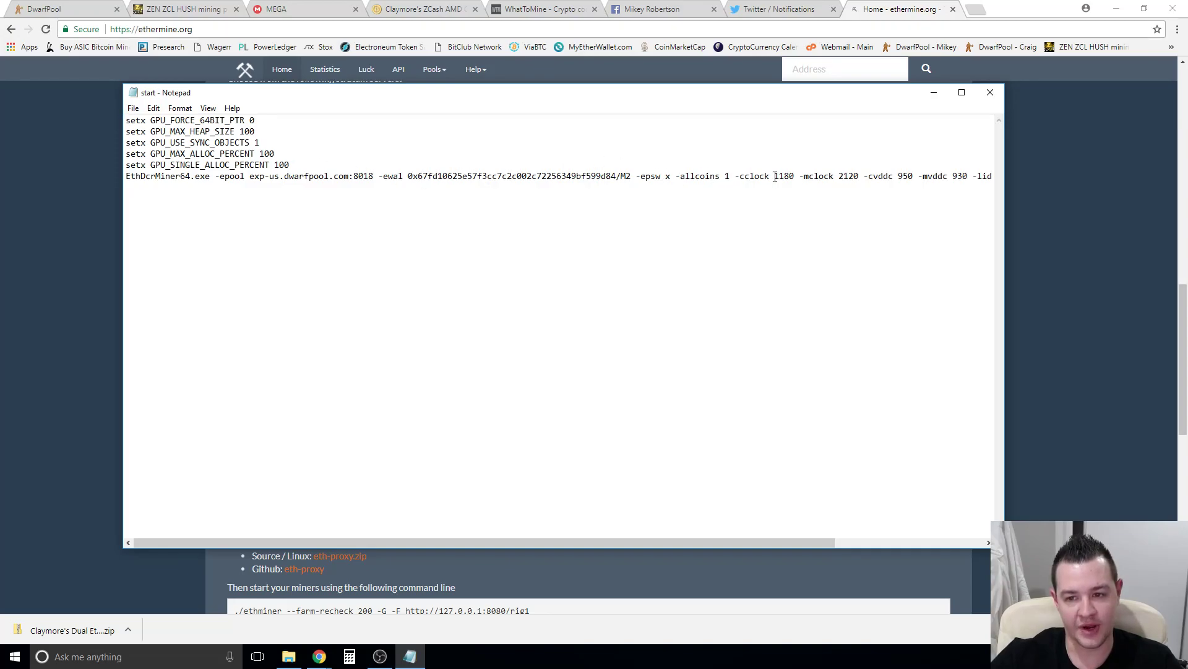
pyautogui.moveTo(736, 176); pyautogui.dragTo(998, 179)
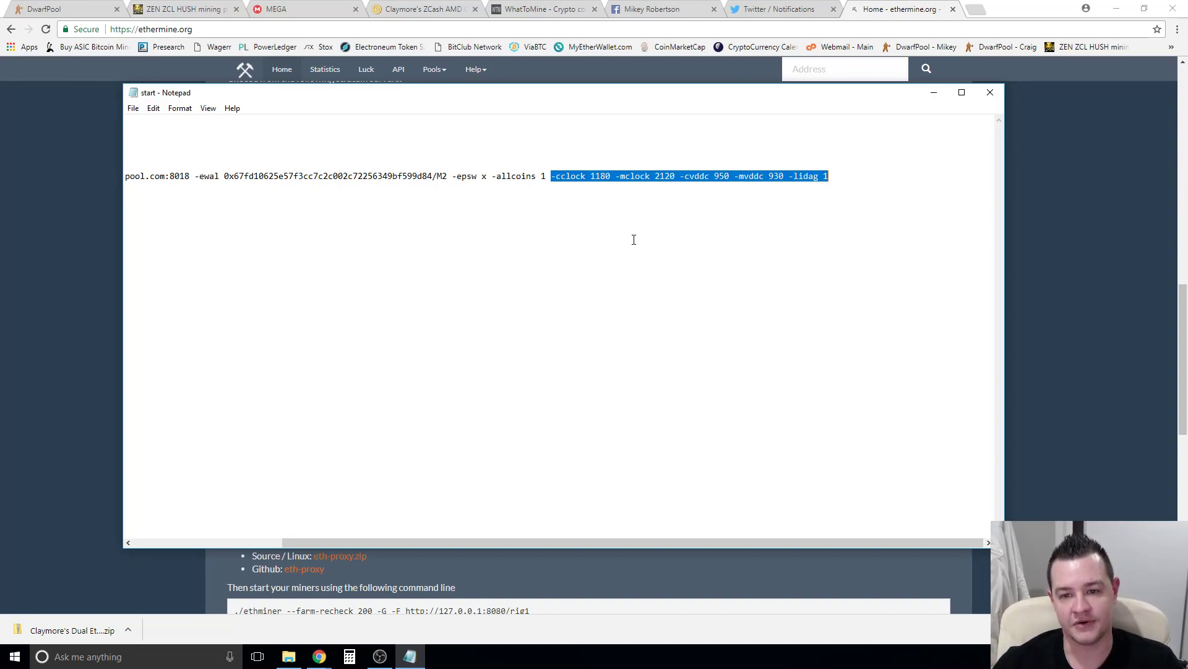
pyautogui.click(580, 176)
pyautogui.moveTo(556, 176); pyautogui.dragTo(838, 172)
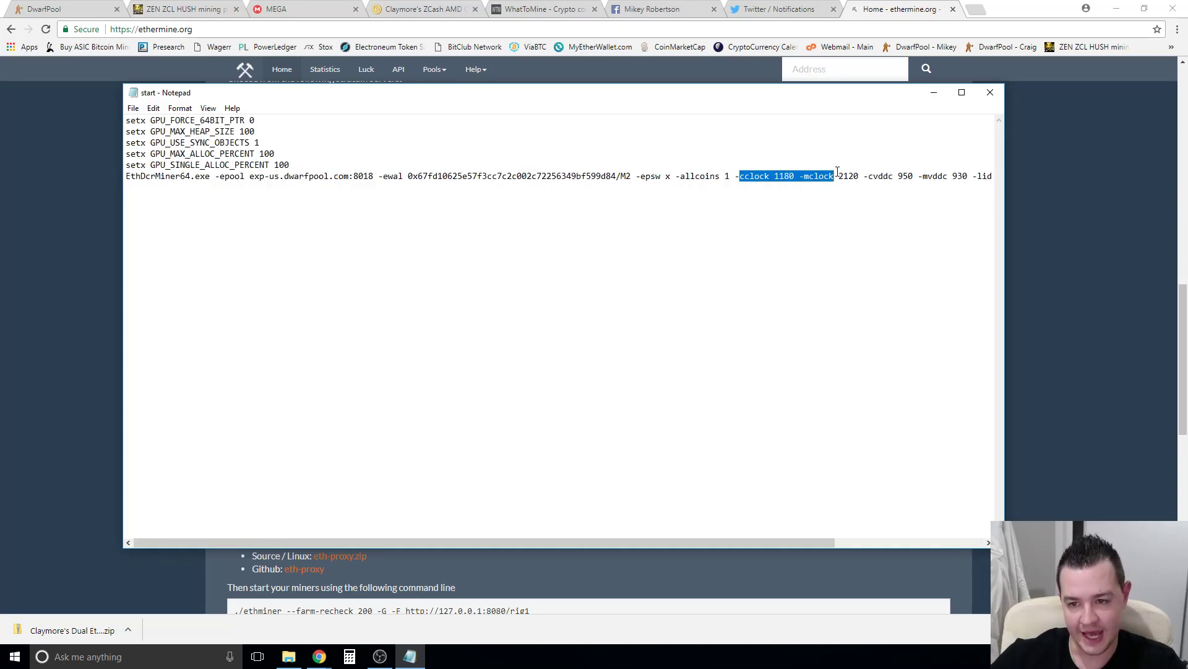
pyautogui.click(838, 172)
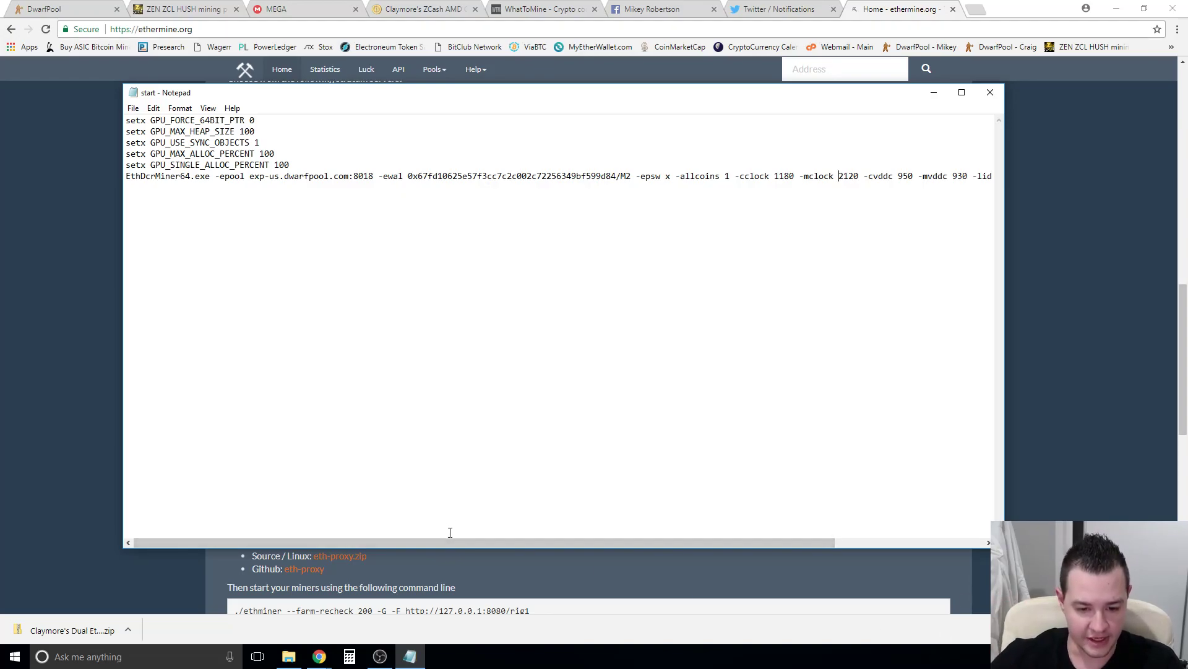
pyautogui.moveTo(675, 177); pyautogui.dragTo(917, 176)
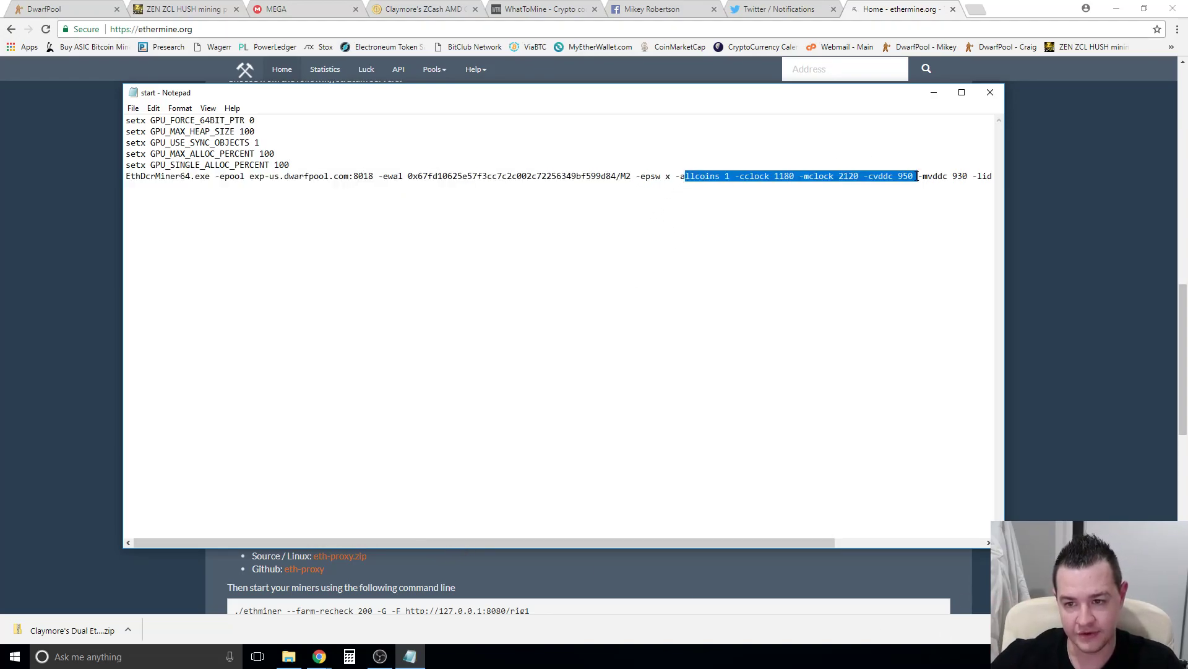
pyautogui.click(918, 176)
# Save start.bat and review its five setx environment lines
pyautogui.click(133, 108)
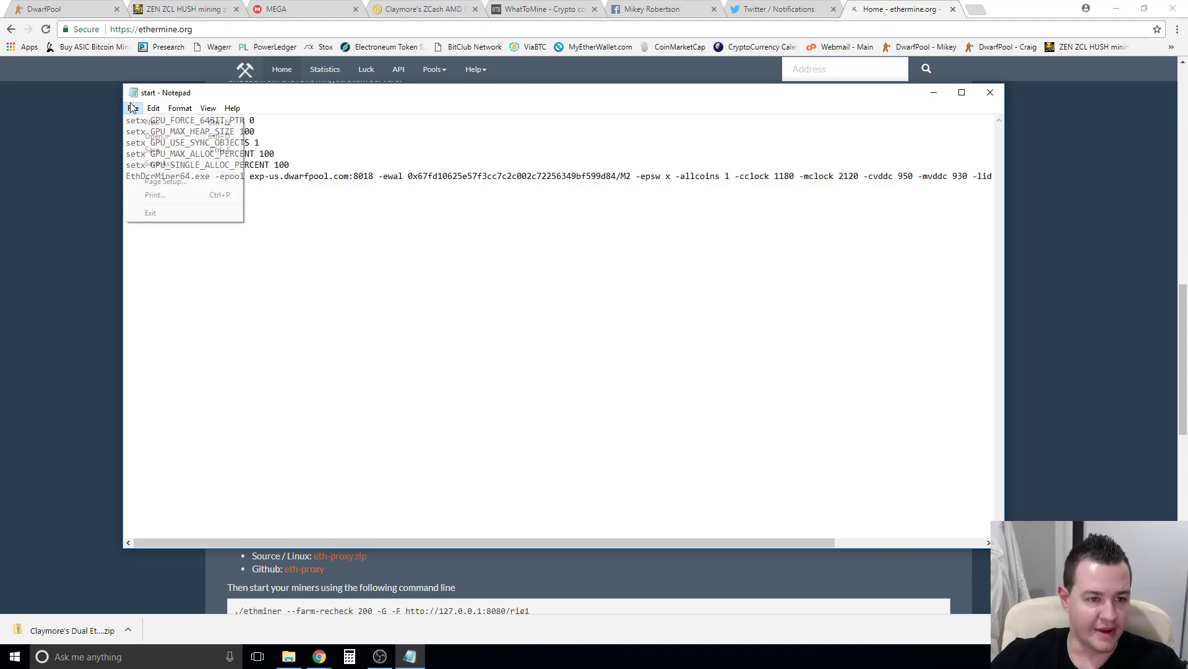
pyautogui.click(151, 152)
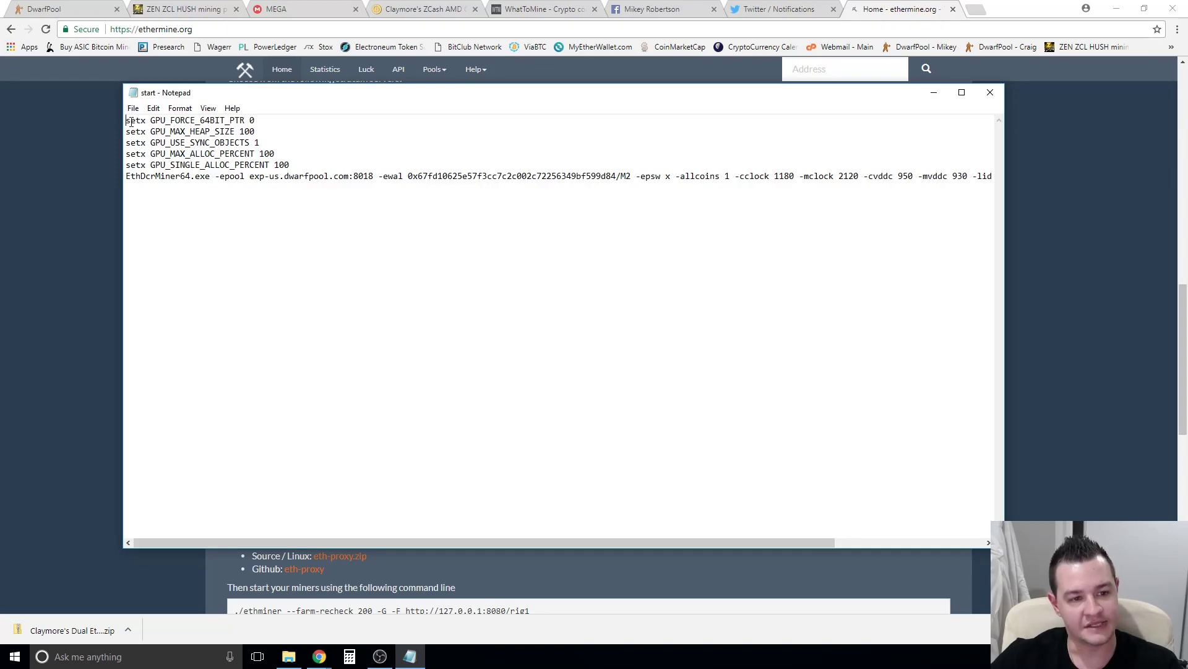
pyautogui.moveTo(126, 121); pyautogui.dragTo(377, 163)
pyautogui.click(870, 167)
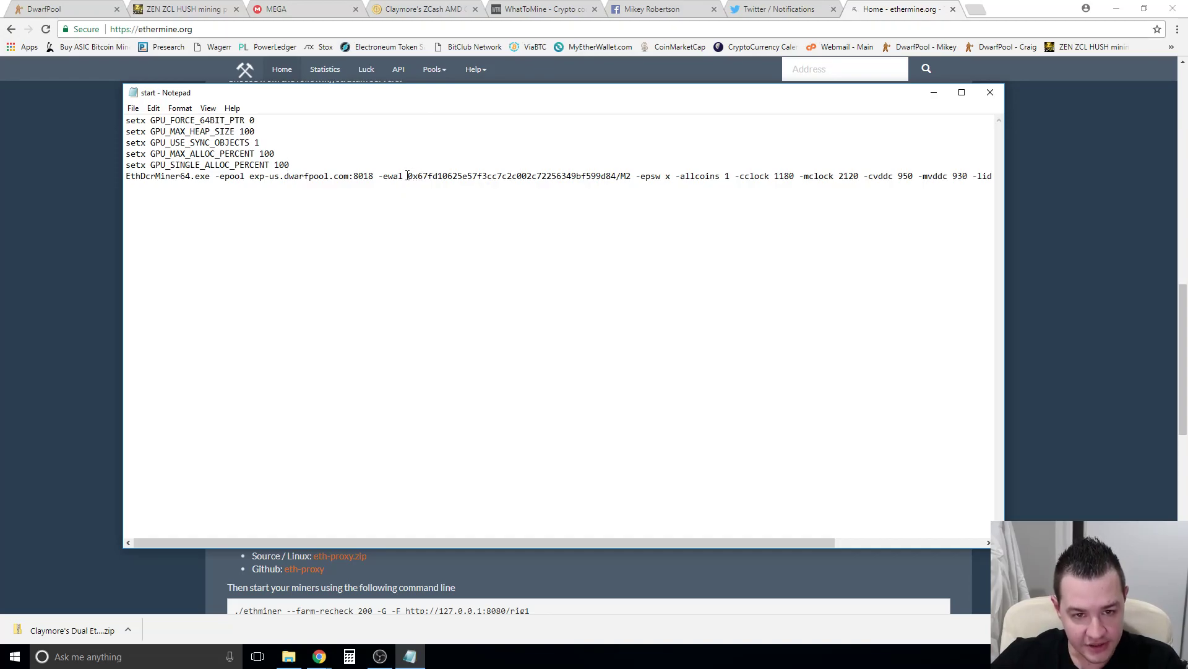
# Check the wallet address and dwarfpool pool server address in the miner line
pyautogui.moveTo(408, 176); pyautogui.dragTo(617, 176)
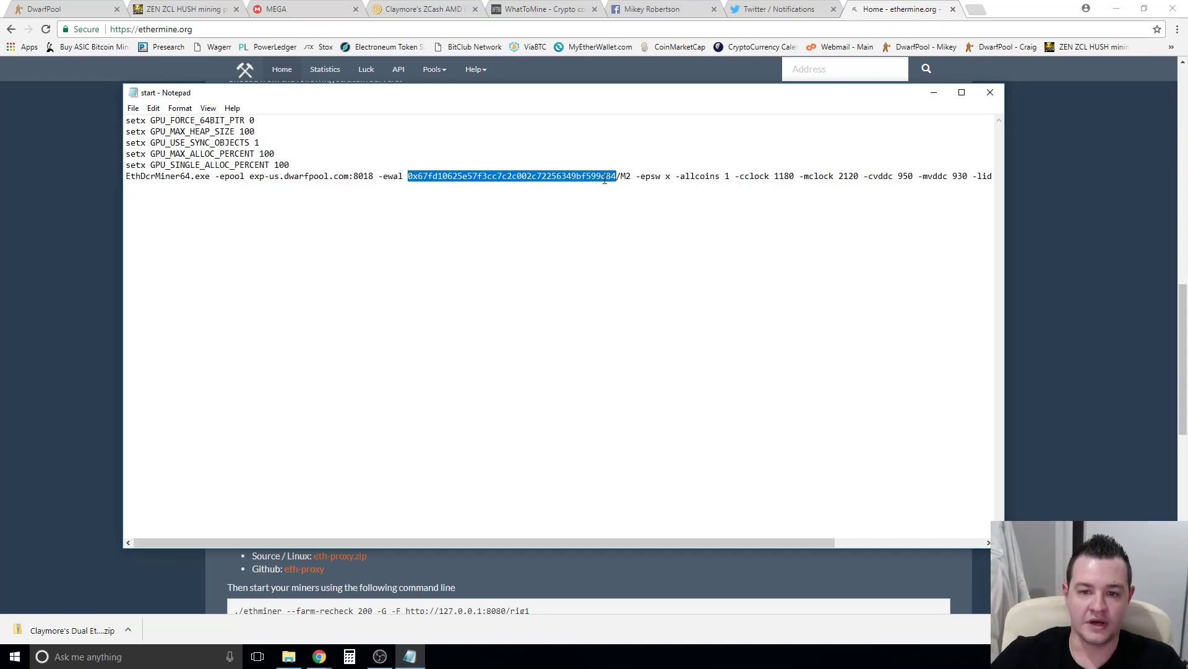
pyautogui.click(300, 178)
pyautogui.moveTo(251, 178); pyautogui.dragTo(370, 178)
pyautogui.click(369, 178)
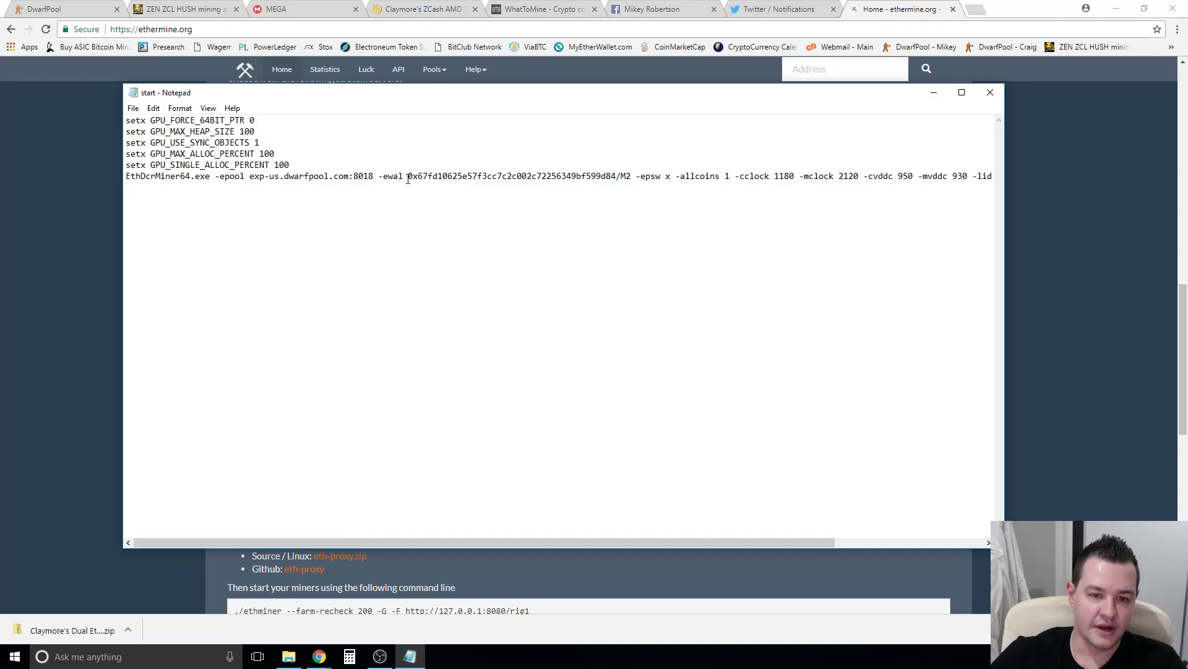
pyautogui.moveTo(252, 178); pyautogui.dragTo(366, 178)
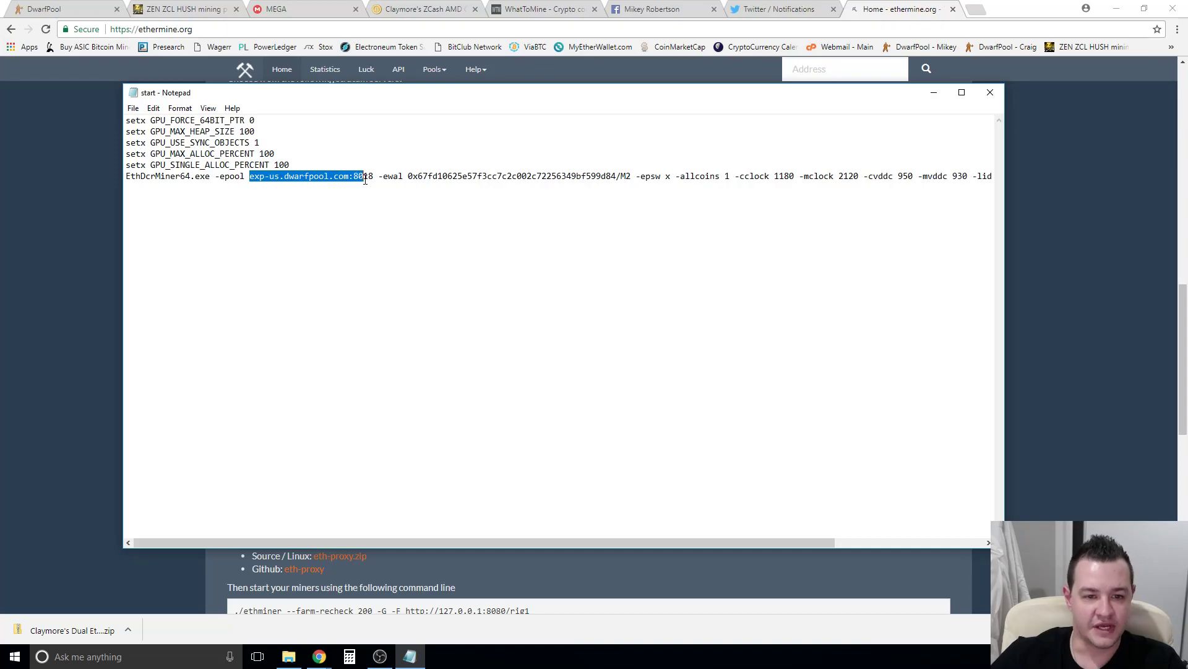
pyautogui.click(363, 178)
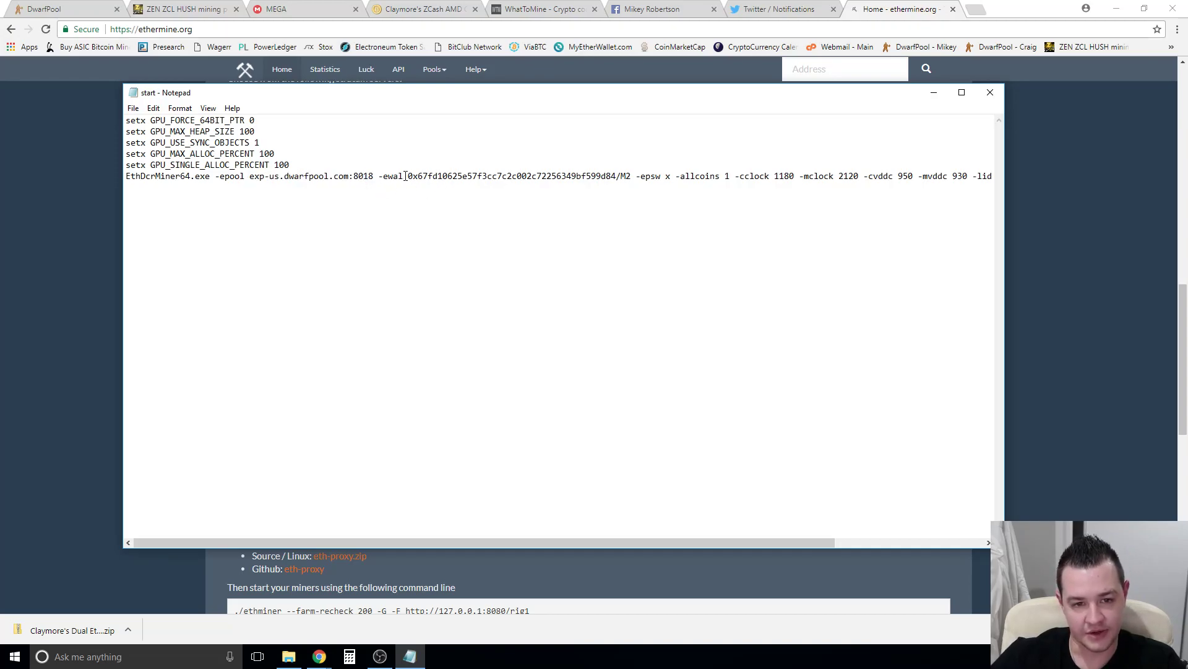
pyautogui.moveTo(409, 177); pyautogui.dragTo(617, 178)
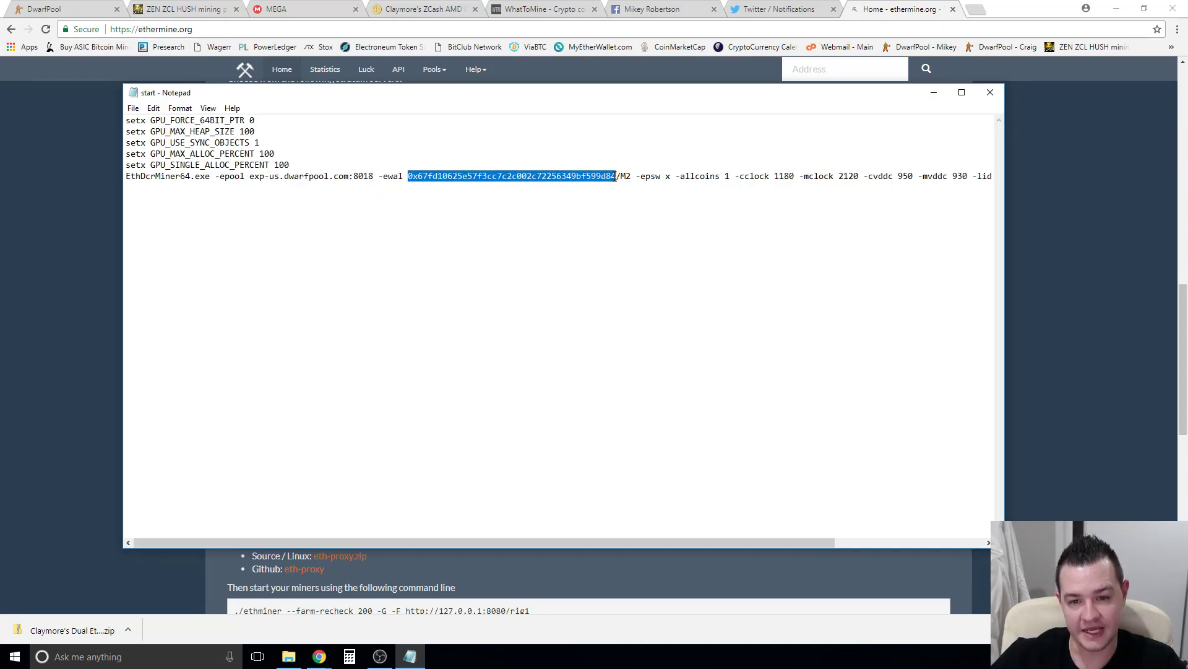
pyautogui.click(614, 178)
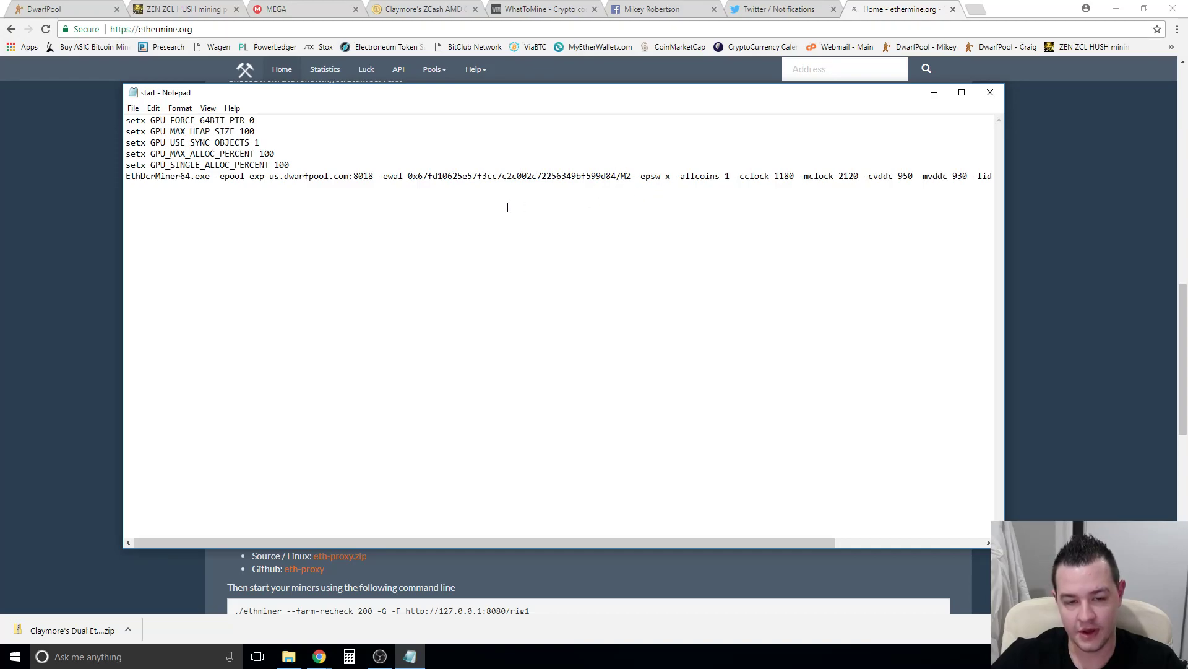
# Save start.bat once more and close Notepad
pyautogui.click(133, 108)
pyautogui.click(151, 150)
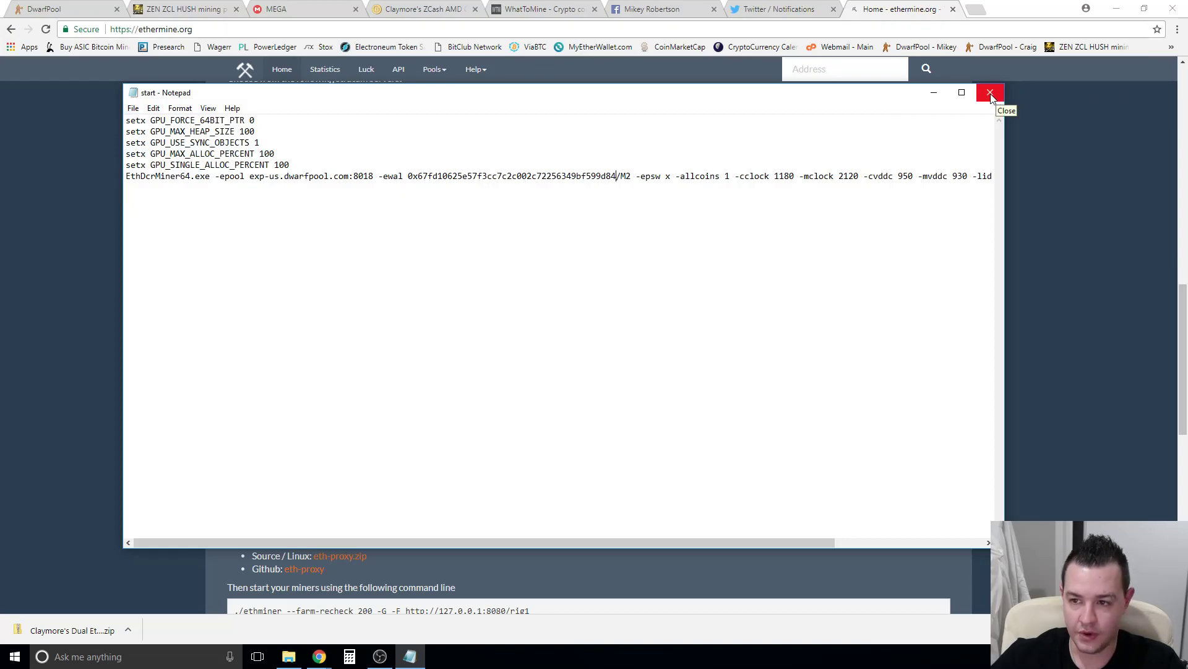
pyautogui.click(991, 93)
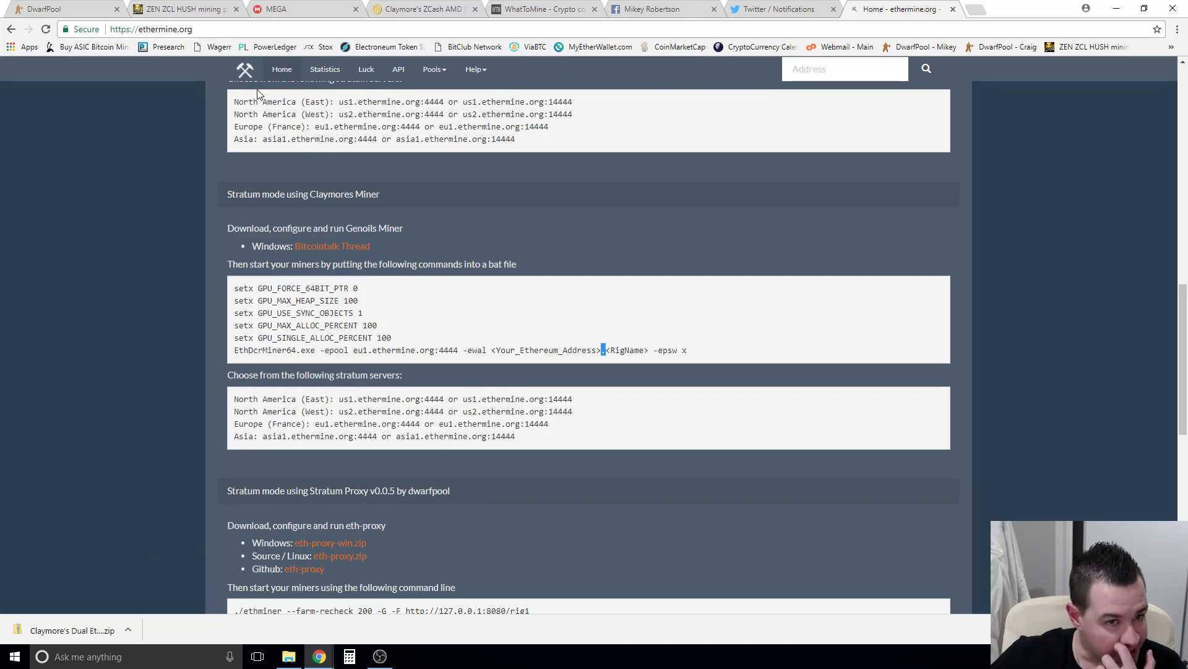
# Switch to the WhatToMine tab and open its Coins page of coin calculators
pyautogui.scroll(15, 214, 195)
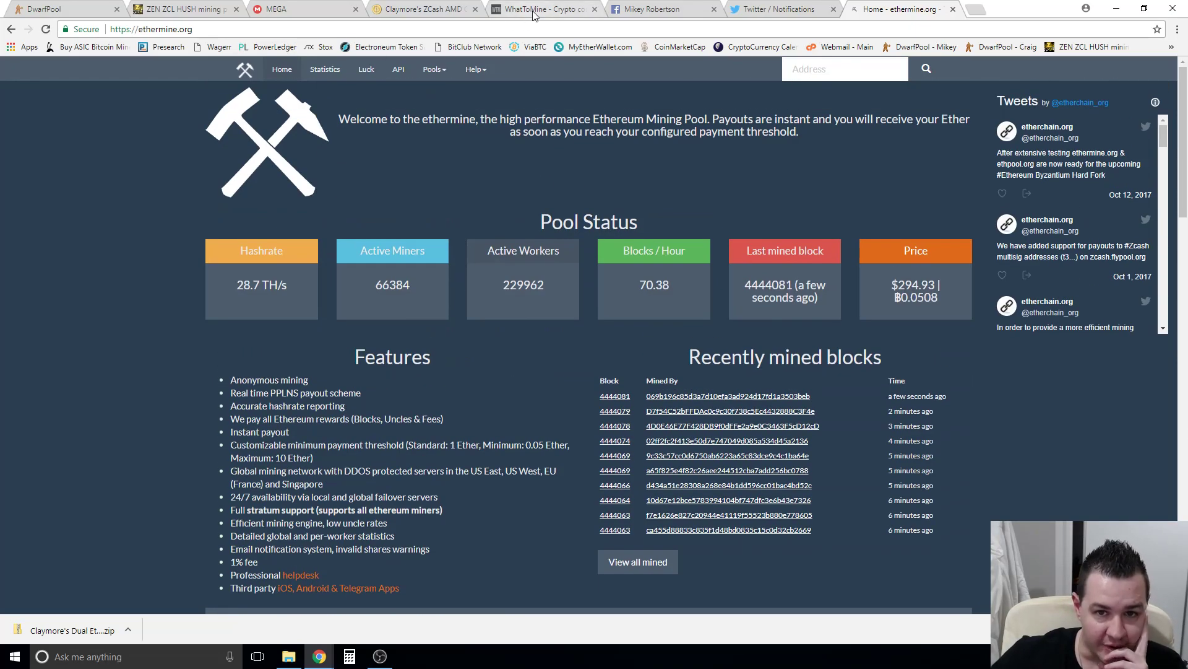
pyautogui.click(534, 15)
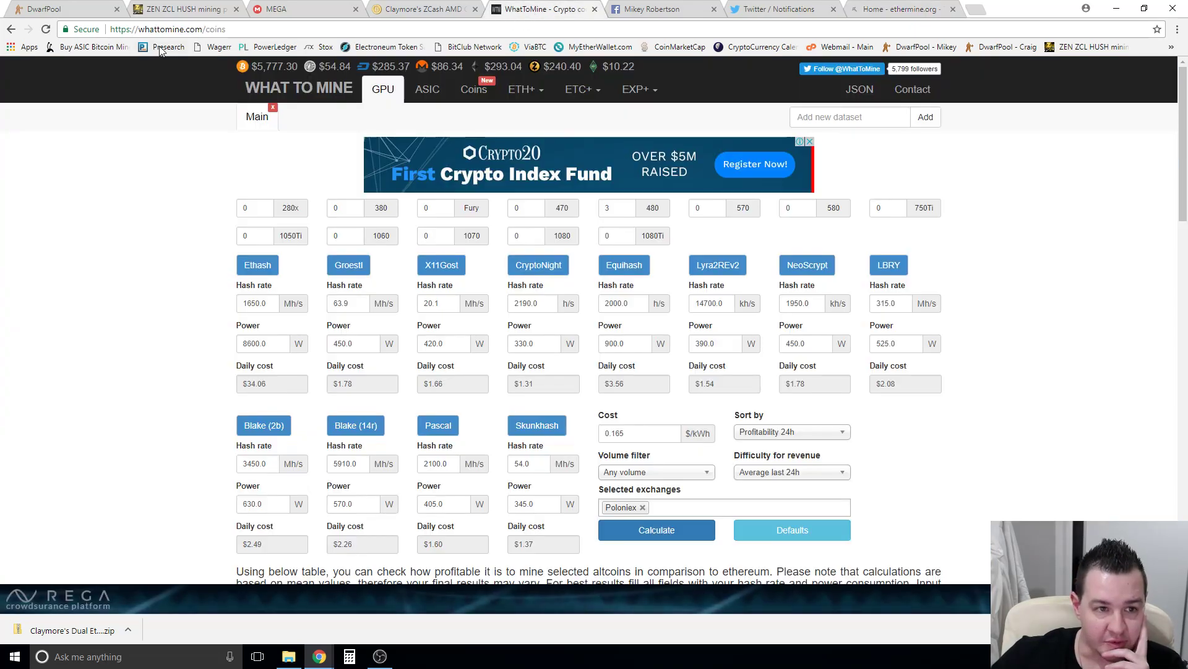
pyautogui.click(186, 29)
pyautogui.moveTo(206, 29); pyautogui.dragTo(183, 30)
pyautogui.click(118, 160)
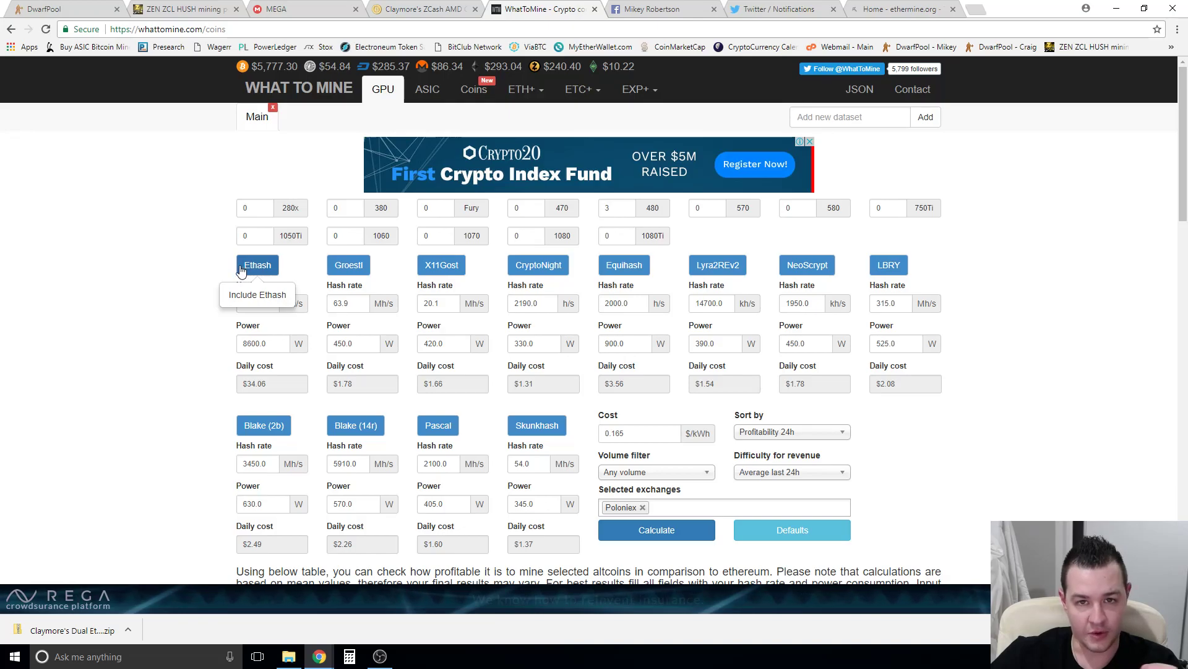
pyautogui.click(473, 93)
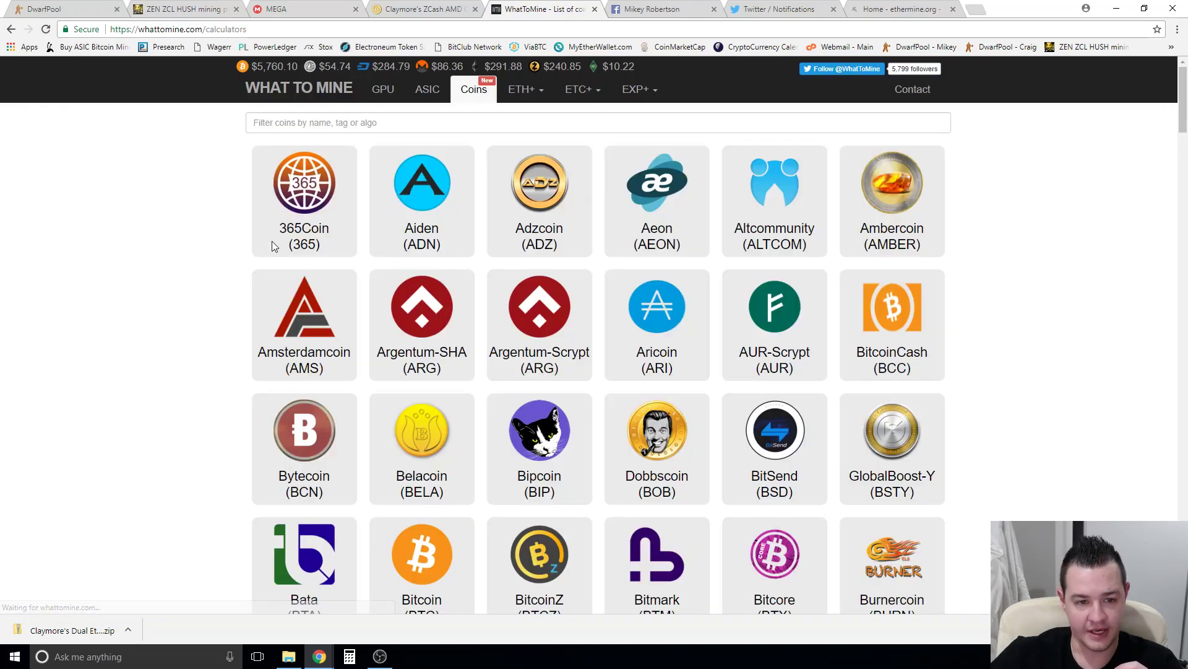
# Open the 365Coin calculator and review its stats, focusing on the Keccak algorithm
pyautogui.click(308, 201)
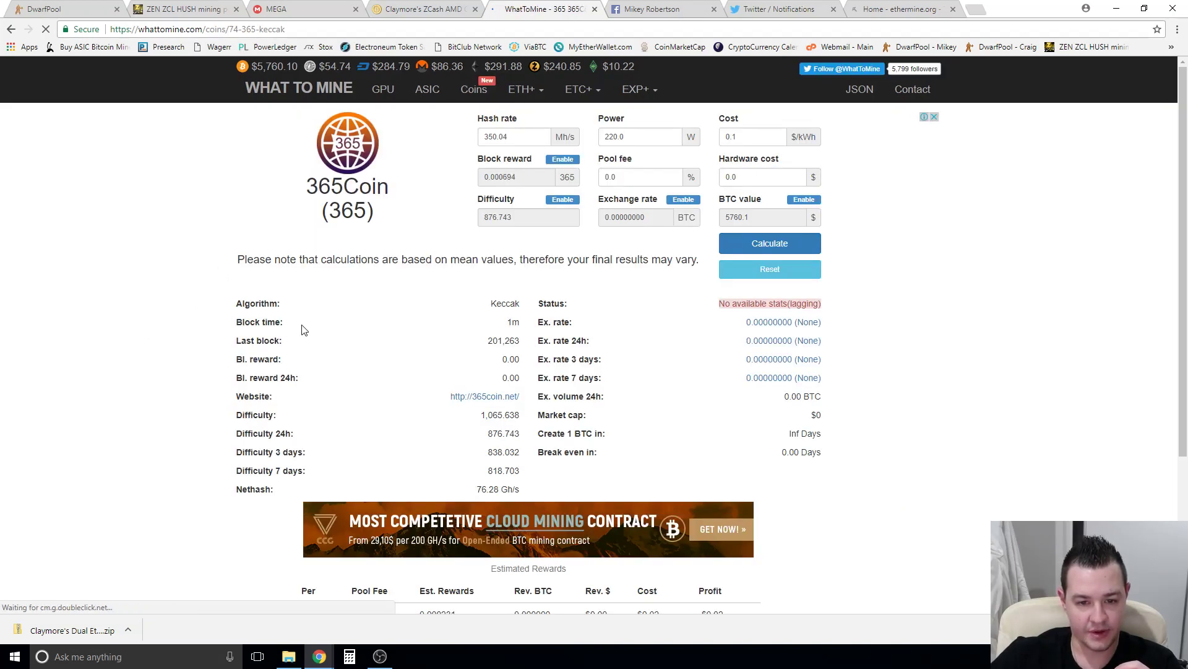
pyautogui.moveTo(237, 300); pyautogui.dragTo(520, 305)
pyautogui.click(520, 305)
pyautogui.click(525, 308)
pyautogui.click(520, 305)
pyautogui.click(518, 304)
pyautogui.click(520, 305)
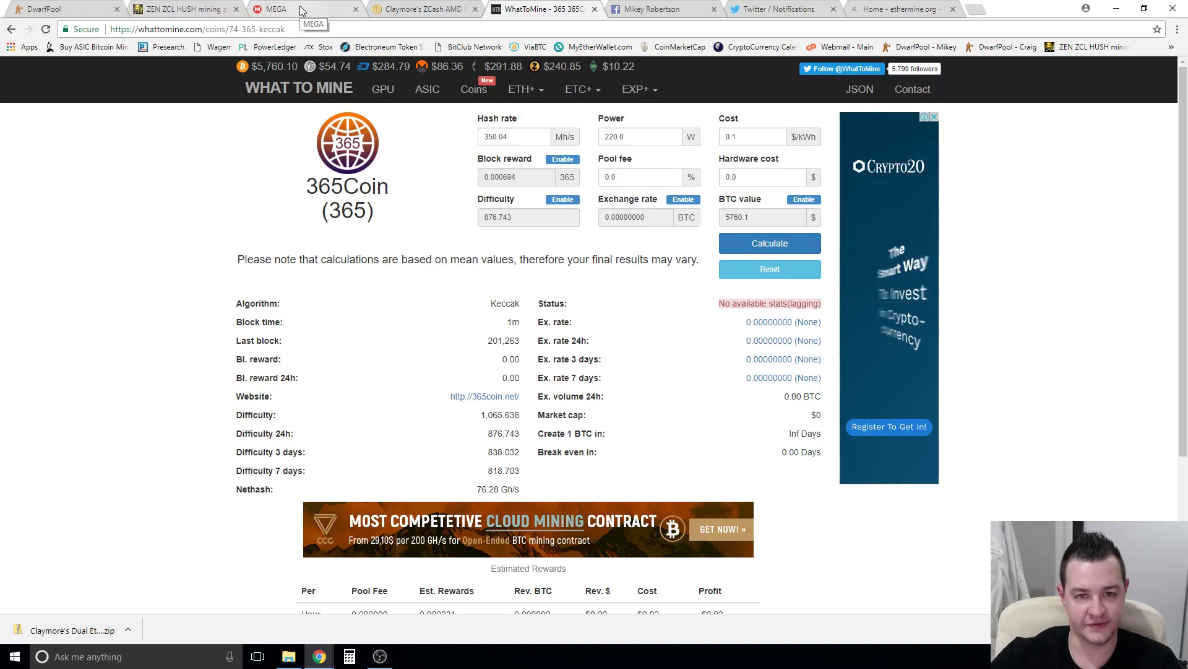
pyautogui.doubleClick(415, 259)
pyautogui.click(493, 159)
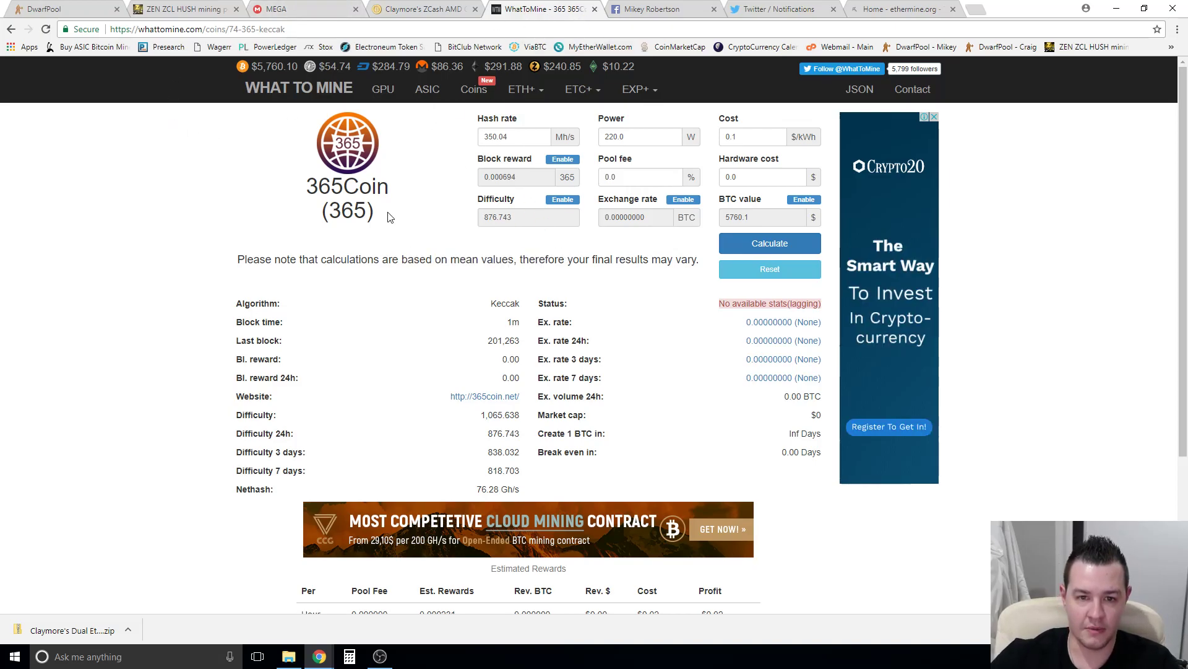
# In the GPU calculator, enter 175 as the Ethash hash rate
pyautogui.click(384, 91)
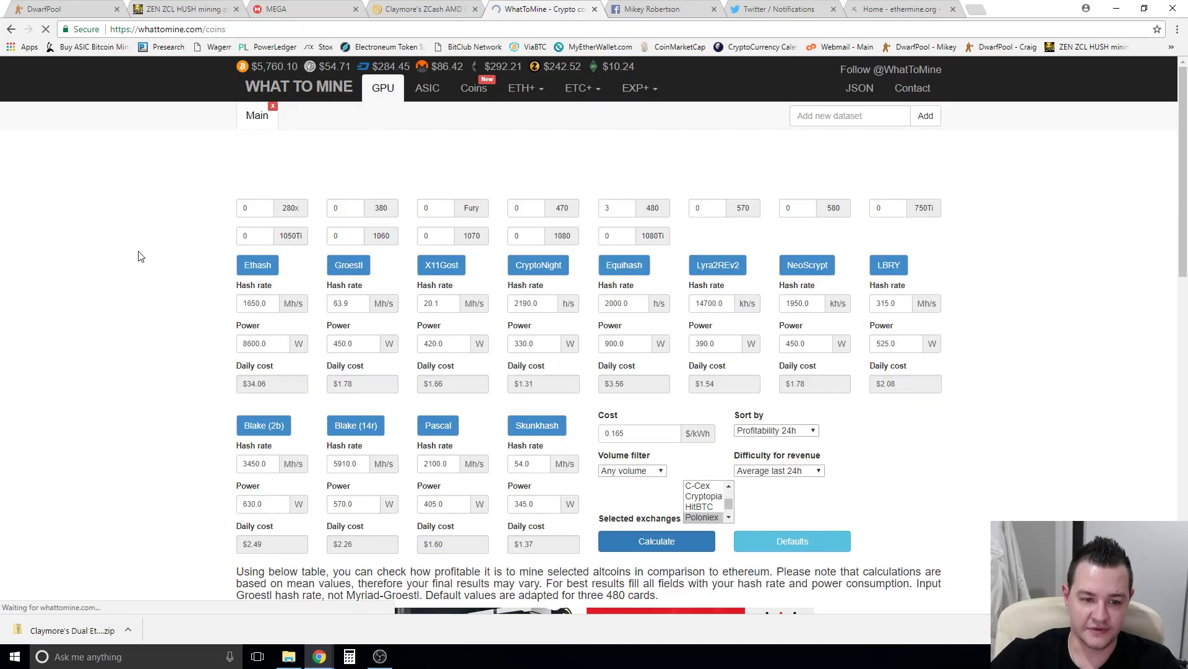
pyautogui.doubleClick(262, 302)
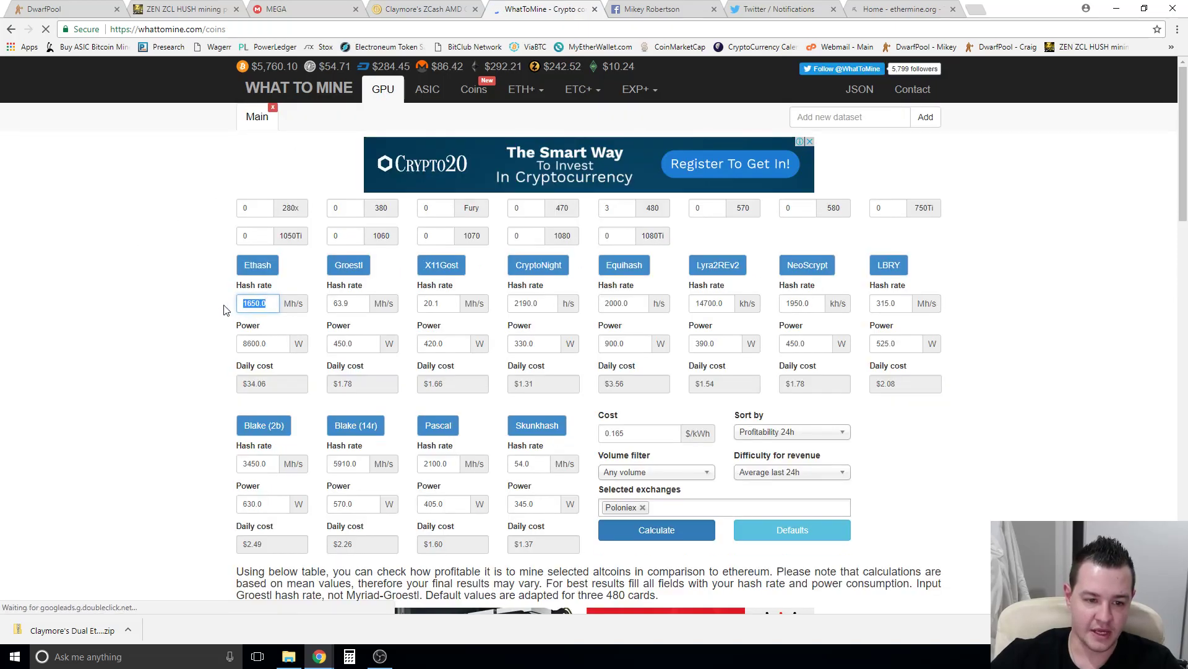
pyautogui.write('175')
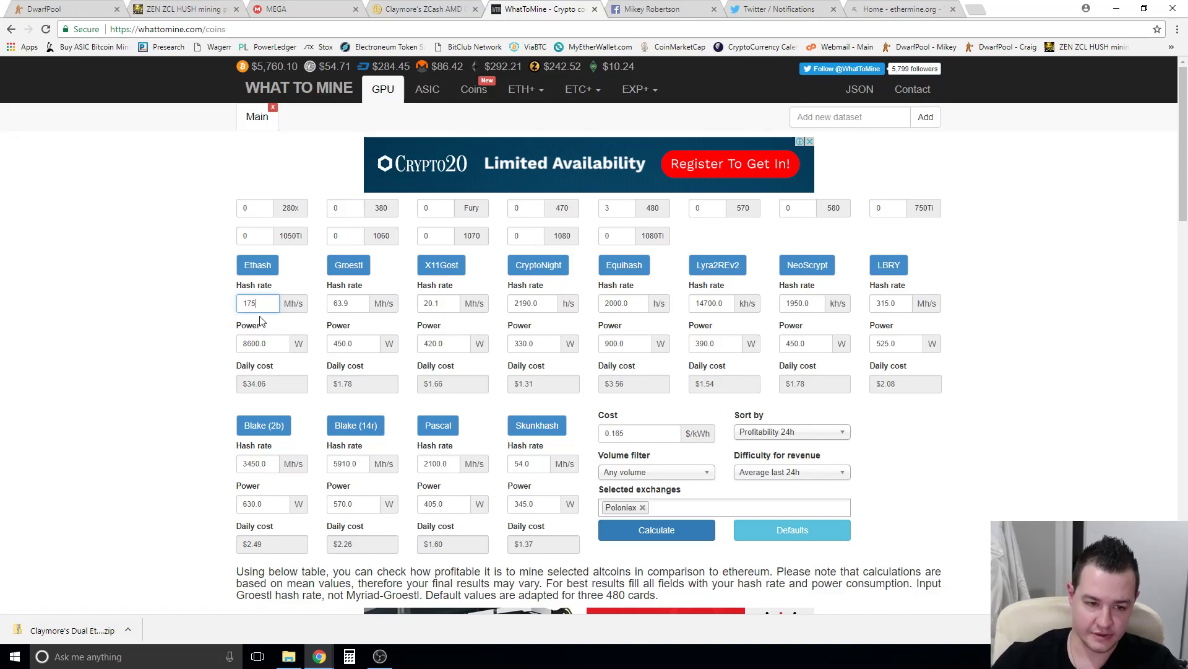
# On Dwarfpool's Expanse stats, review Active Workers: offline M1 and M3, and M2's hashrates
pyautogui.click(65, 7)
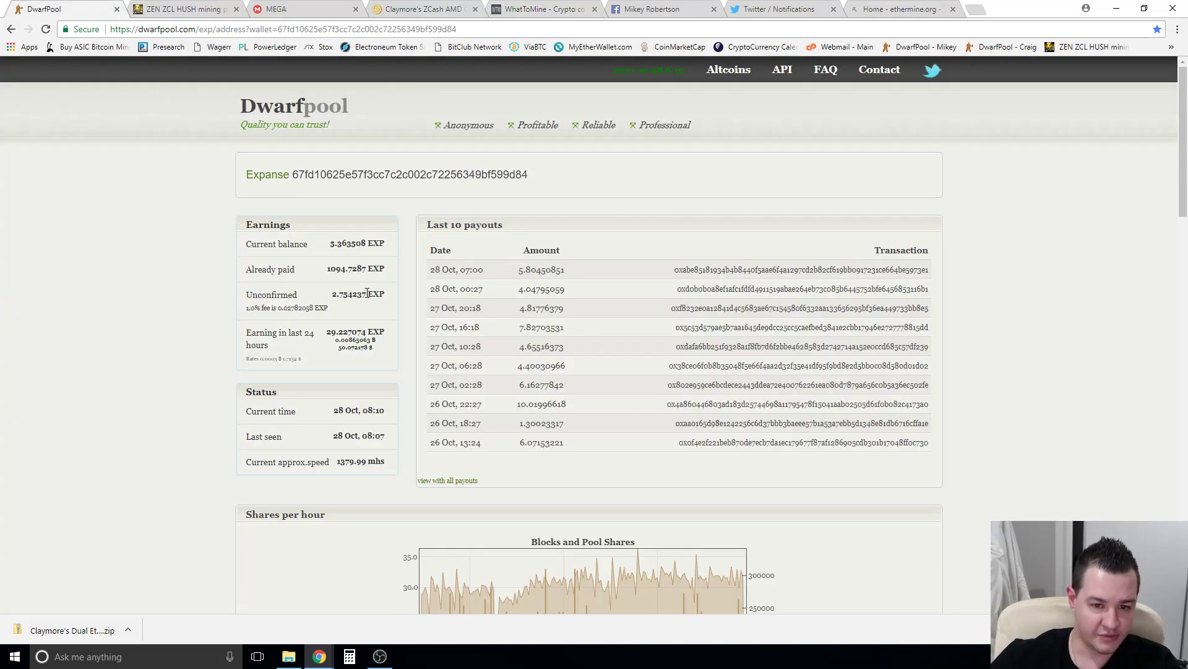
pyautogui.moveTo(257, 185); pyautogui.dragTo(520, 177)
pyautogui.click(560, 176)
pyautogui.scroll(-5, 199, 270)
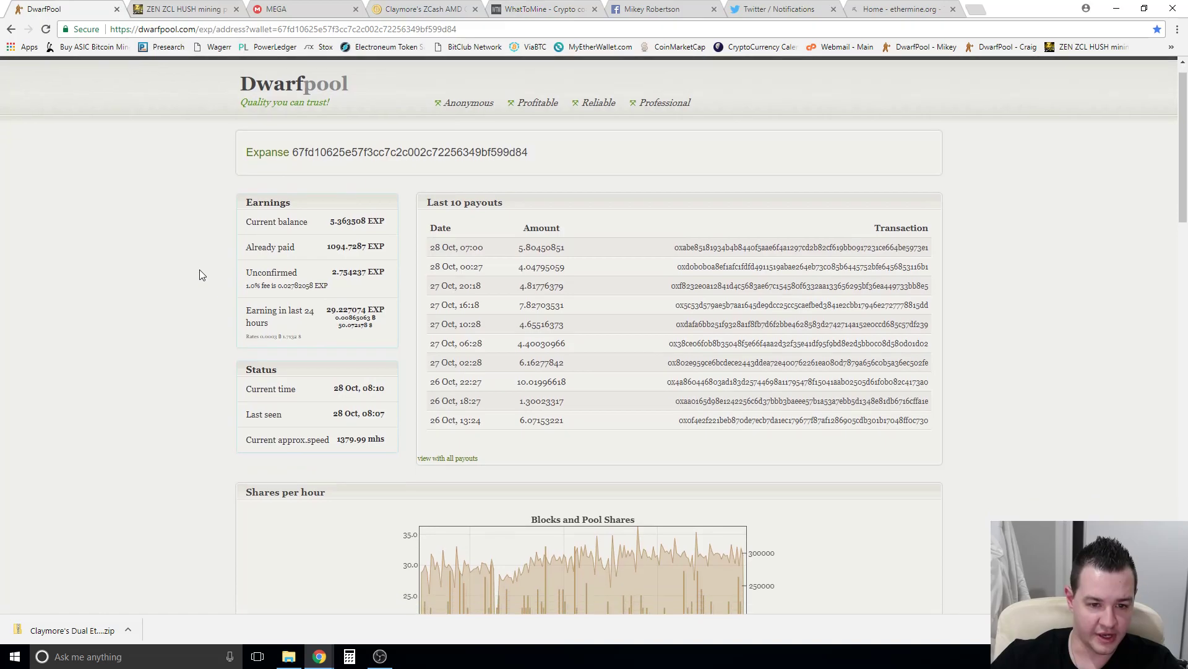
pyautogui.scroll(-10, 185, 281)
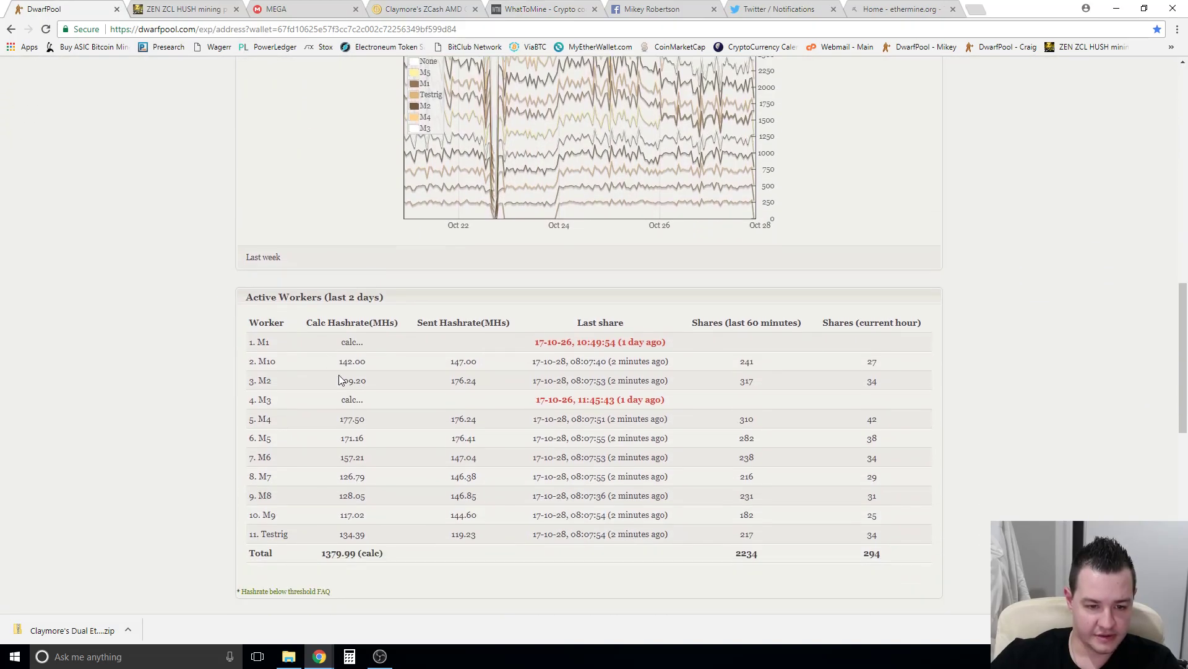
pyautogui.moveTo(258, 345); pyautogui.dragTo(656, 340)
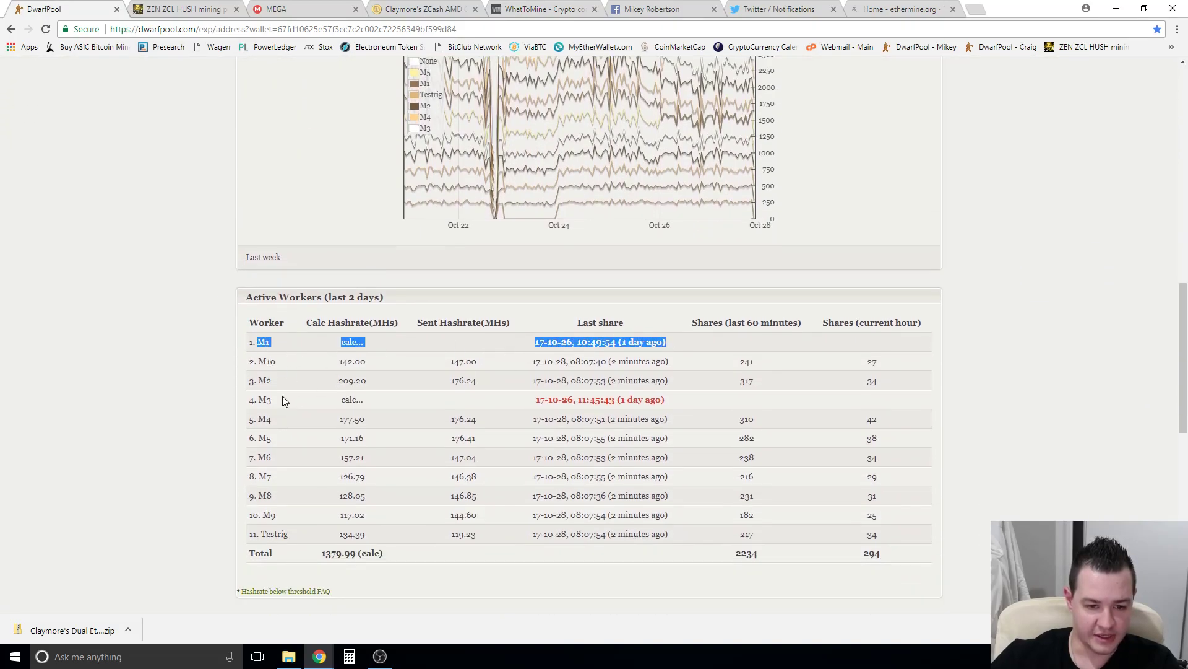
pyautogui.moveTo(253, 403); pyautogui.dragTo(661, 402)
pyautogui.click(662, 402)
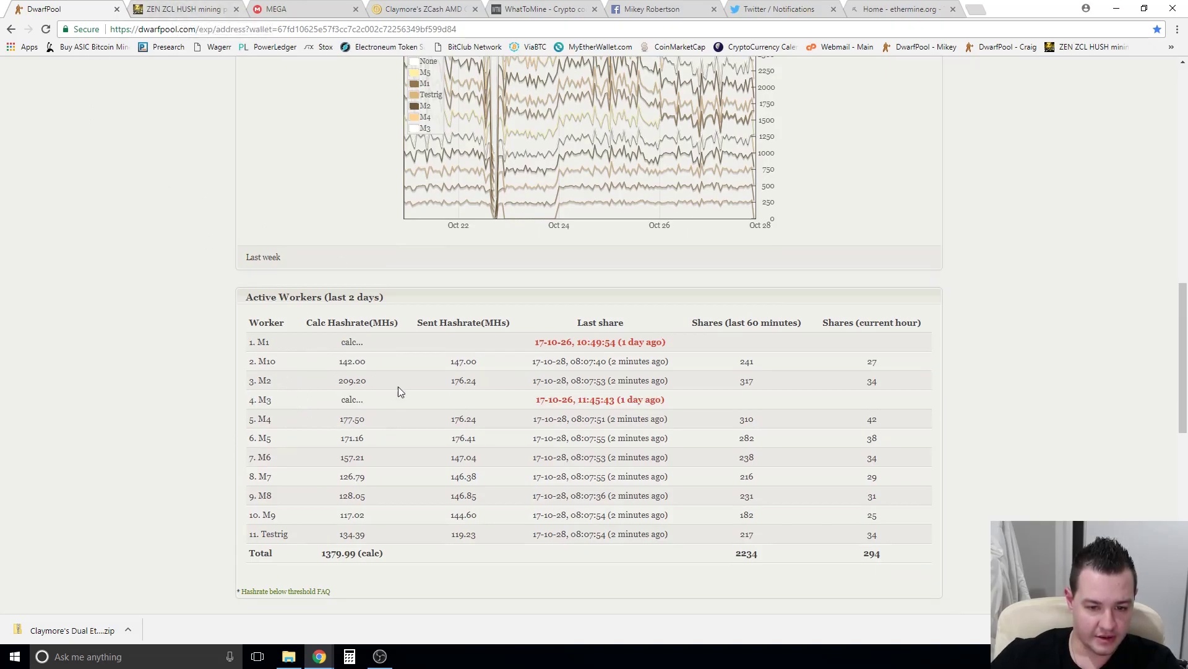
pyautogui.moveTo(253, 380); pyautogui.dragTo(478, 382)
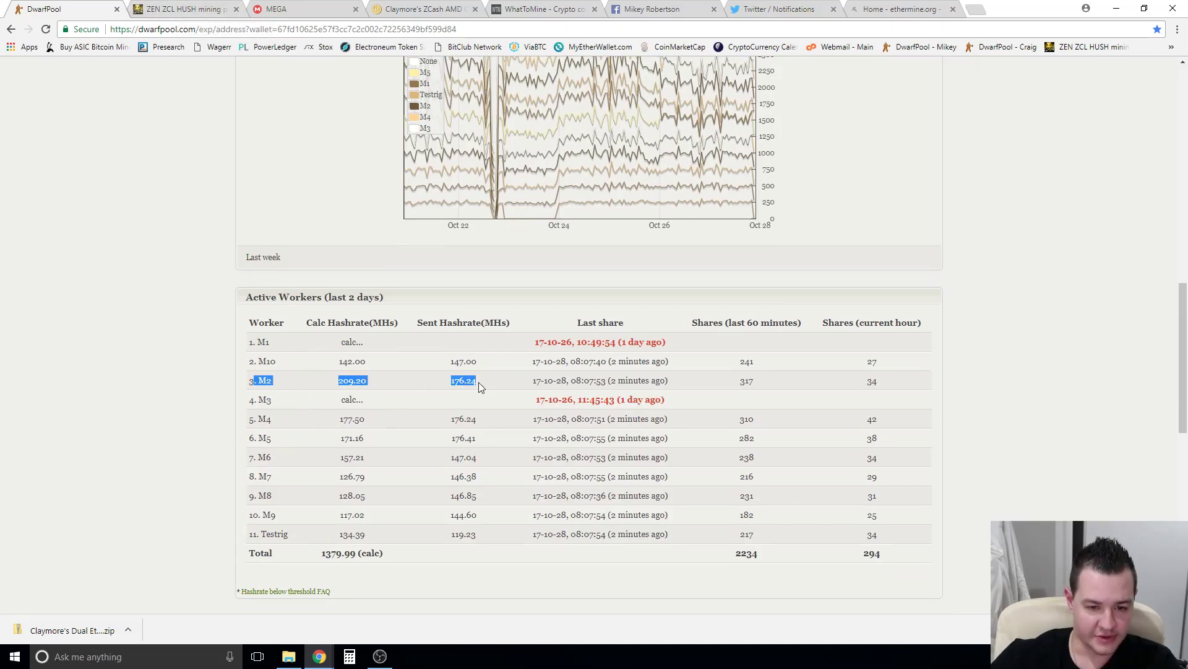
pyautogui.click(478, 381)
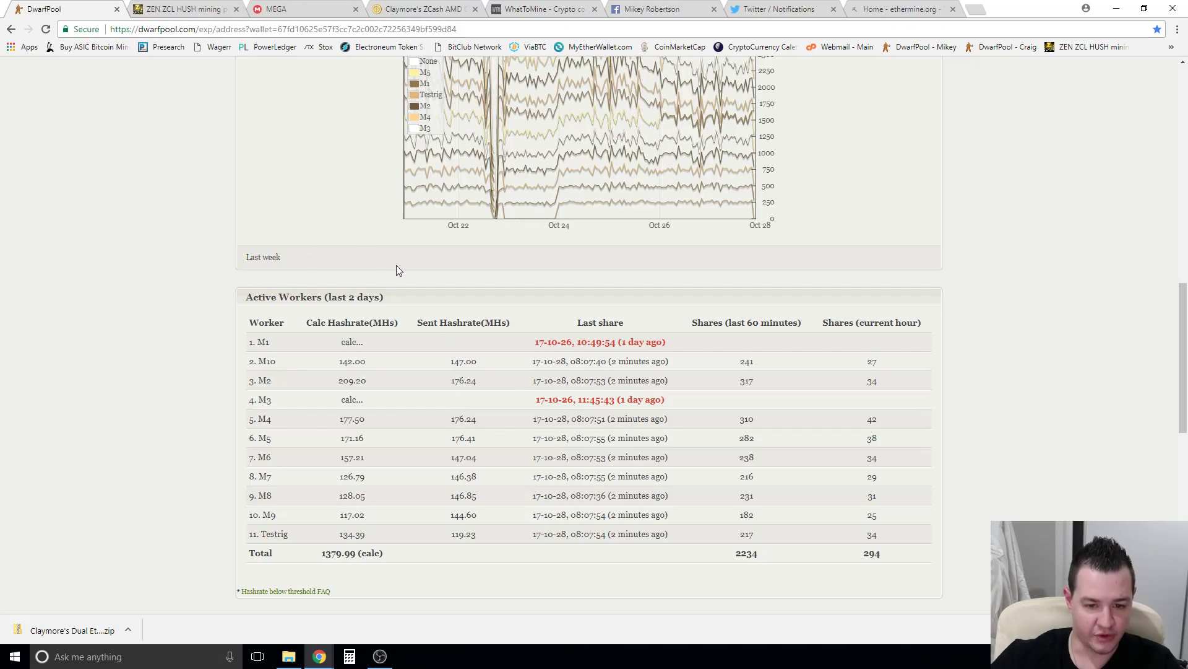
# Set the Ethash hash rate to 176 Mh/s and its power to 860 W
pyautogui.click(523, 9)
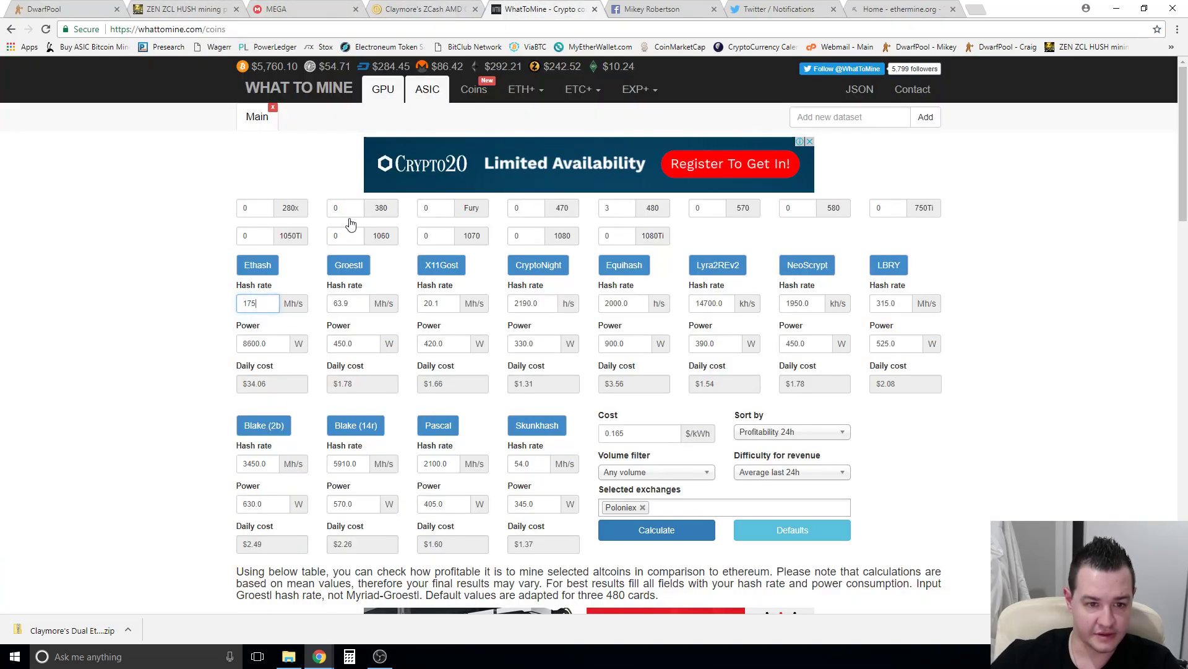
pyautogui.write('176')
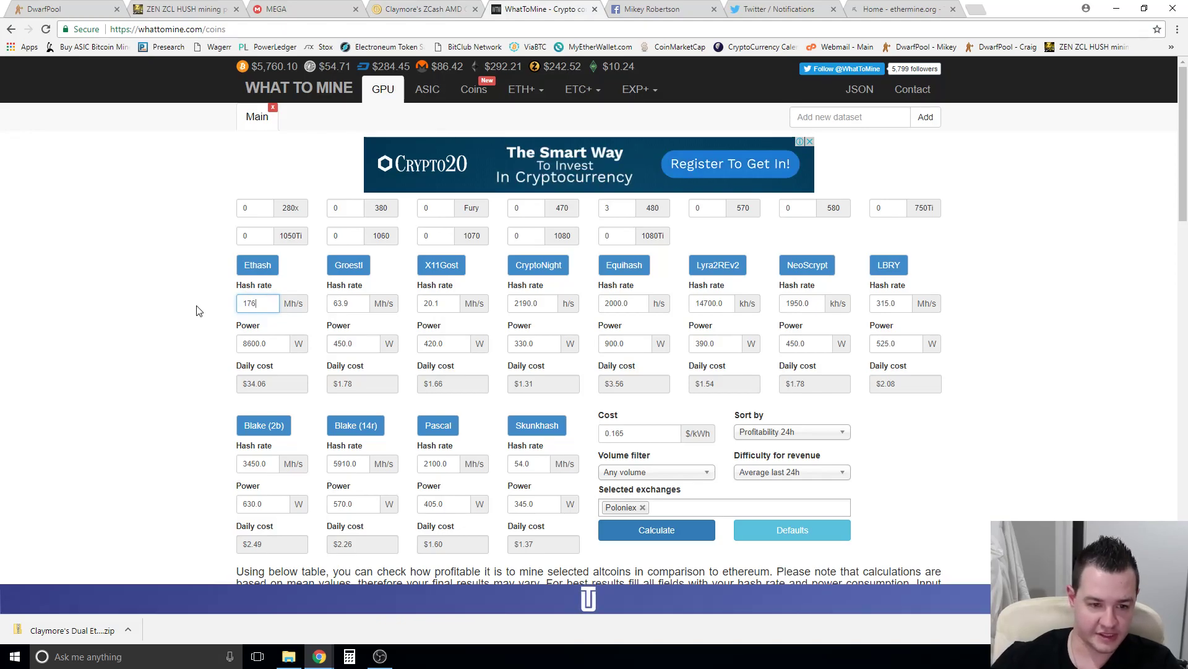
pyautogui.click(204, 307)
pyautogui.moveTo(269, 343); pyautogui.dragTo(196, 343)
pyautogui.write('860')
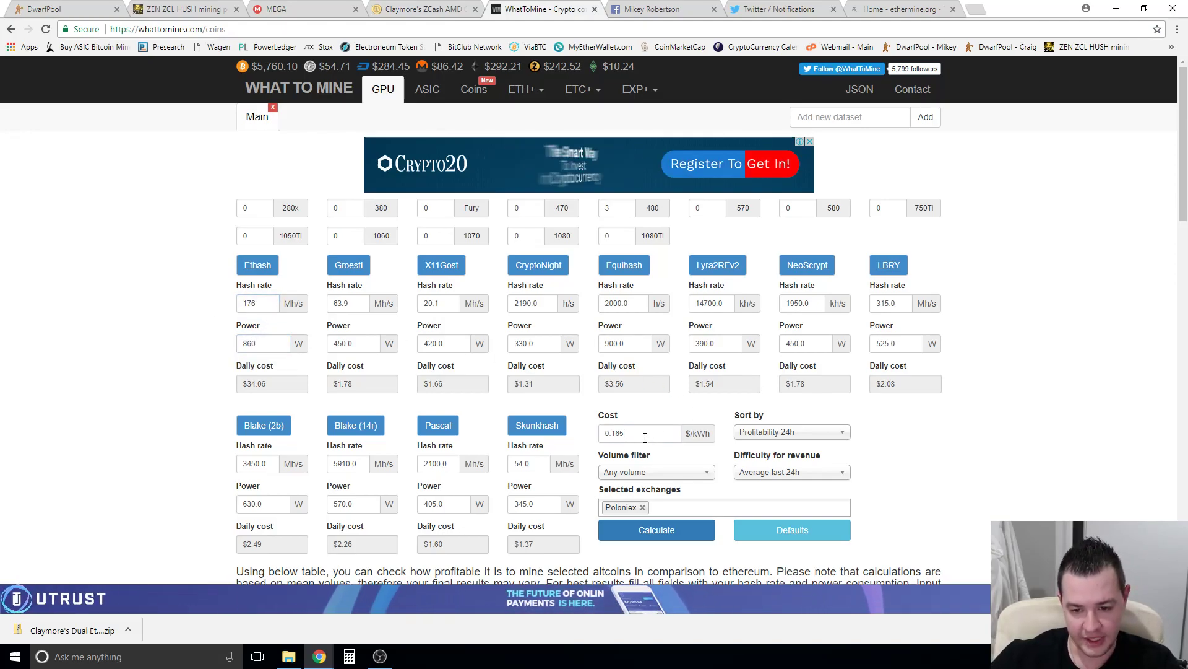
# Select the electricity cost value, then start a blank new browser tab
pyautogui.click(616, 433)
pyautogui.doubleClick(615, 434)
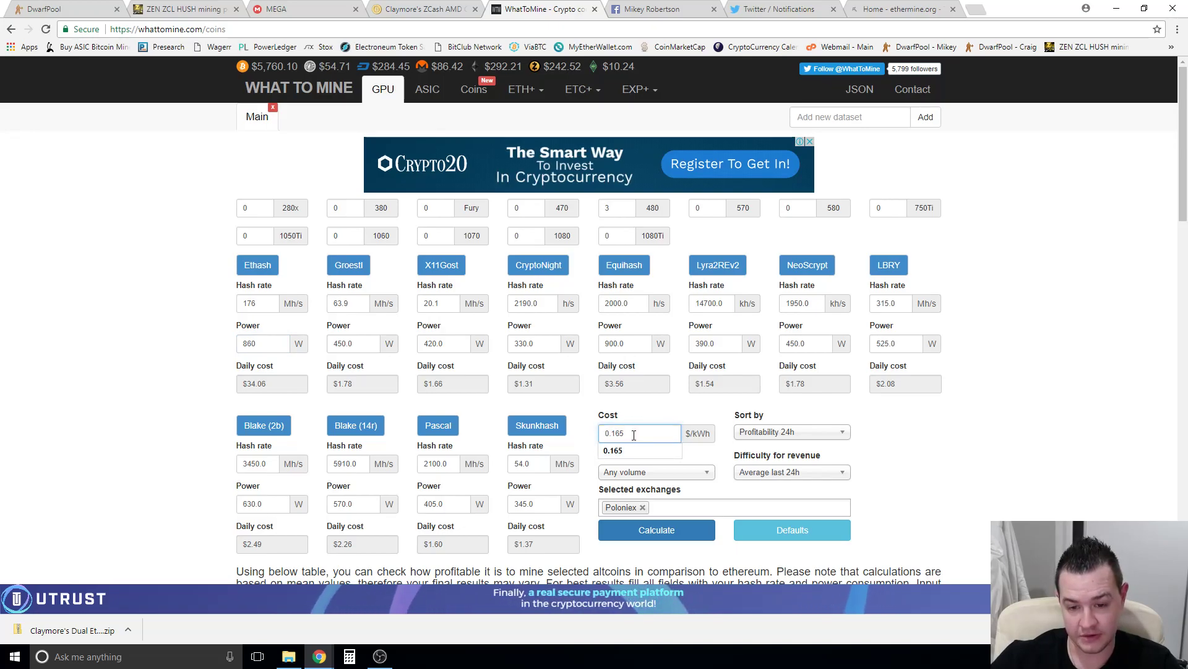
pyautogui.click(975, 11)
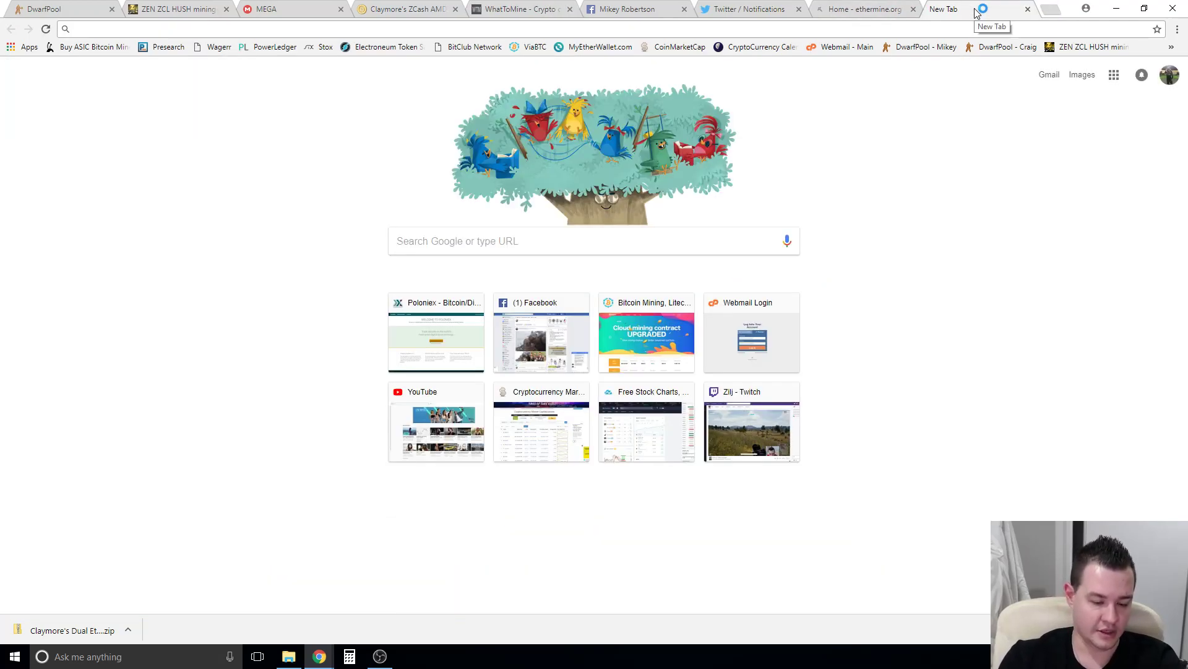
# Search Google for the AUD to USD rate, then refine the query to 0.22 AUD
pyautogui.write('aud to usd')
pyautogui.press('Return')
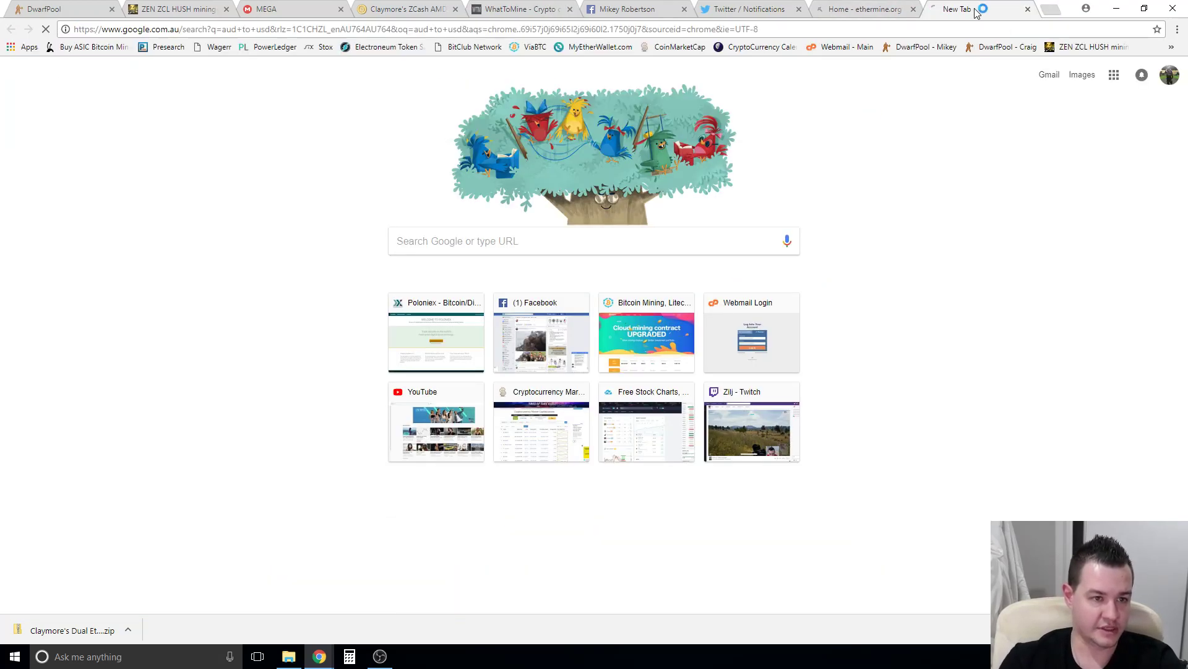
pyautogui.click(105, 86)
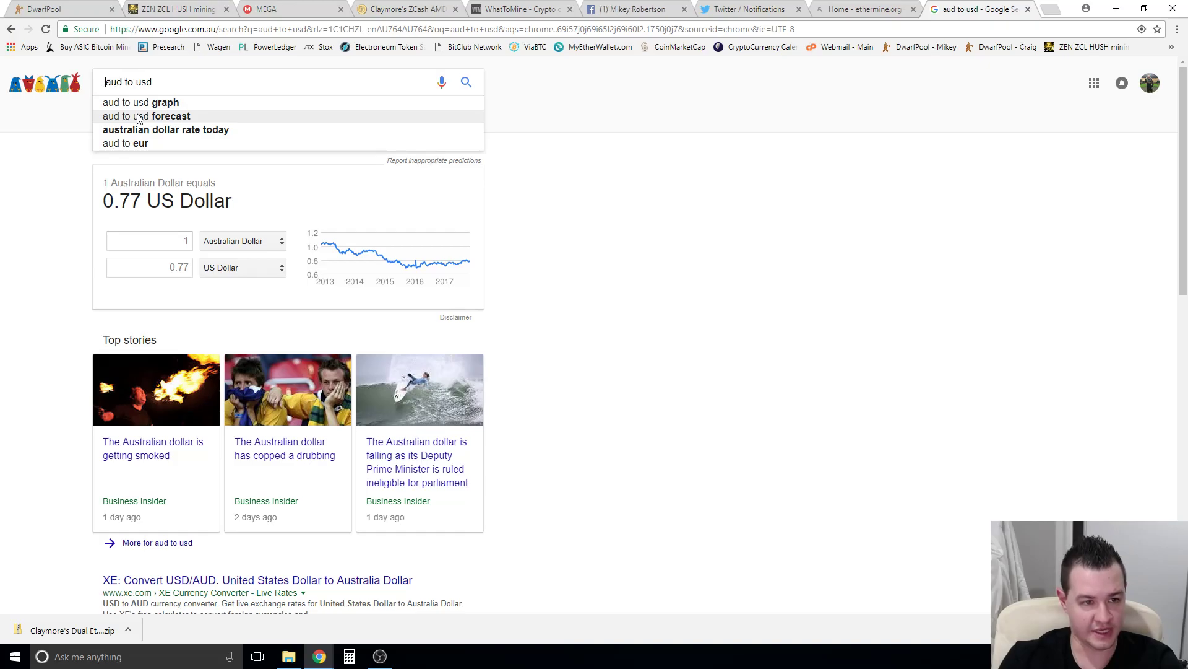
pyautogui.write('$22')
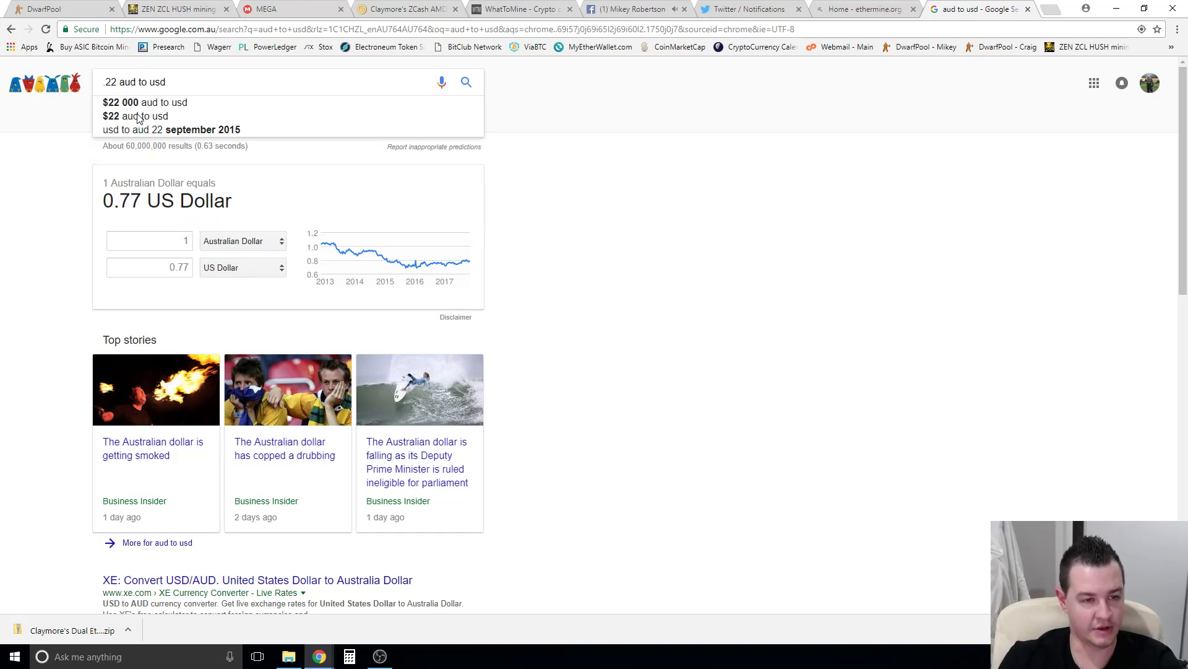
pyautogui.press('Return')
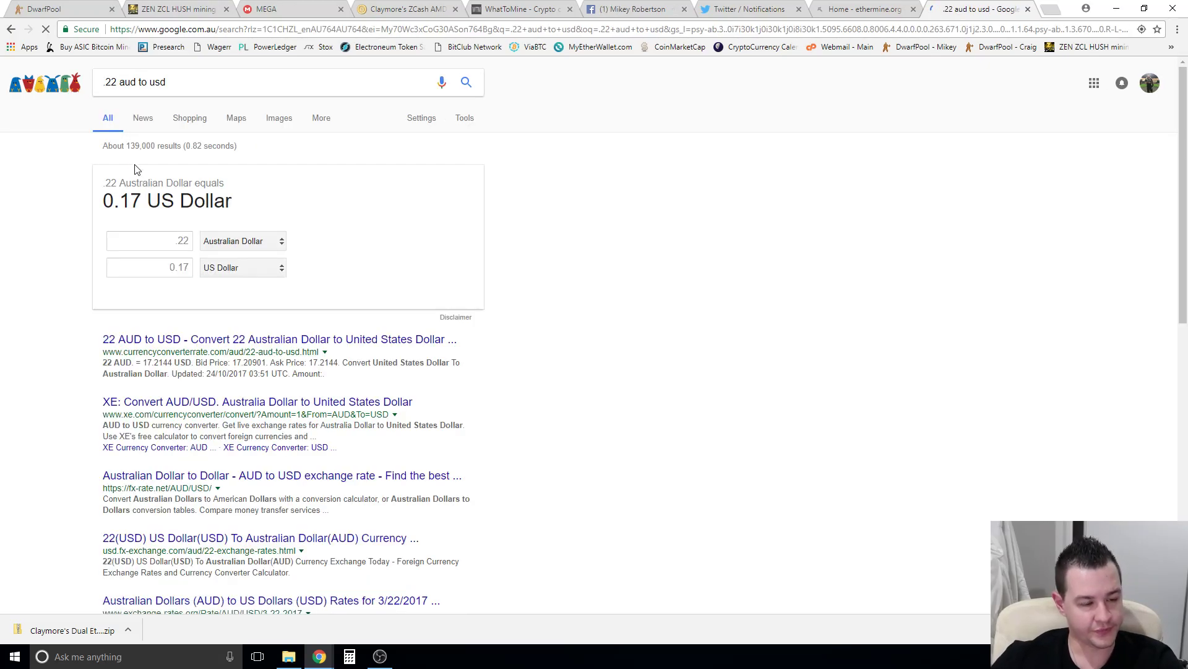
# Read the 0.17 US Dollar conversion result and go back to the WhatToMine tab
pyautogui.click(156, 83)
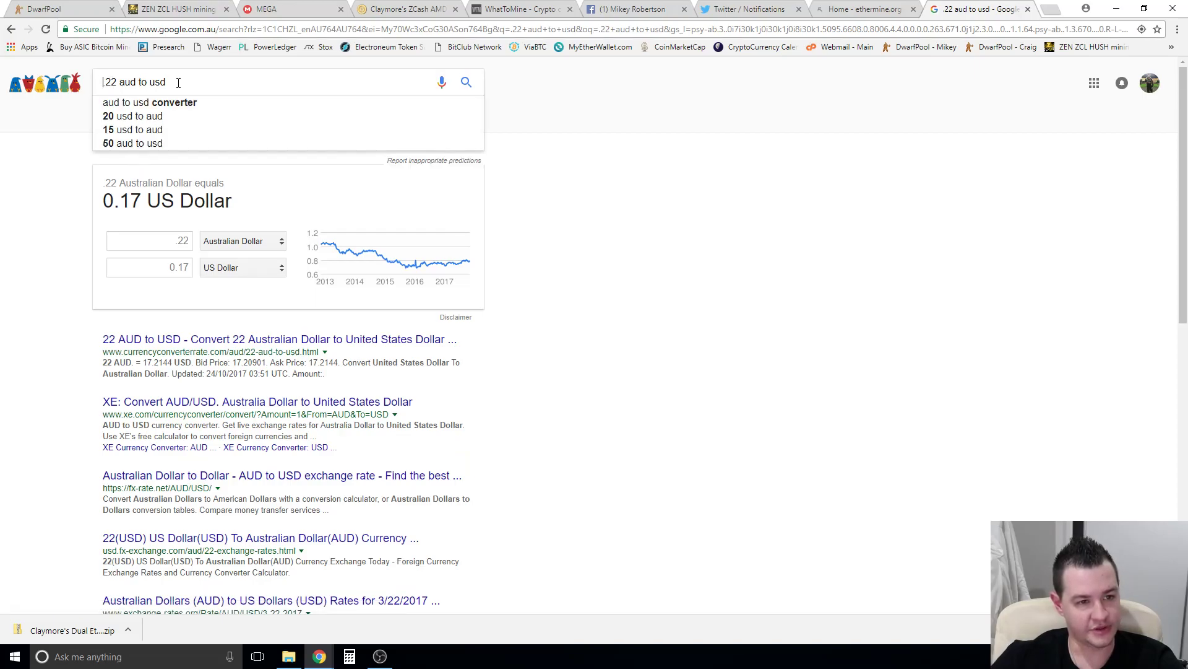
pyautogui.moveTo(165, 82); pyautogui.dragTo(109, 144)
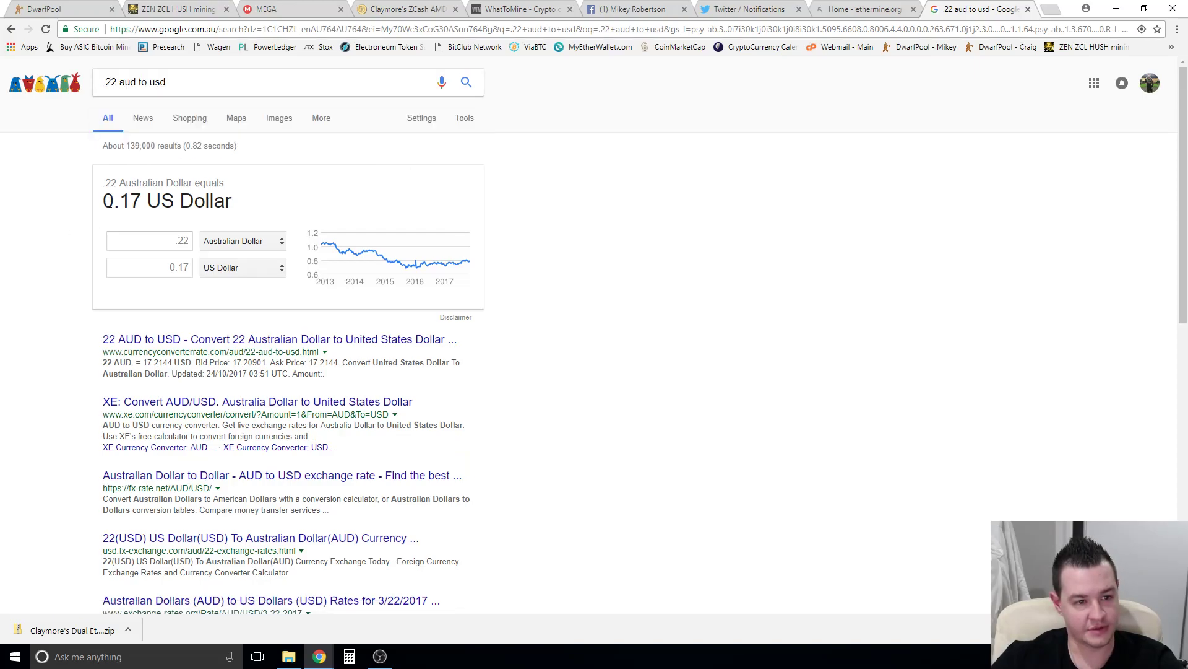
pyautogui.moveTo(104, 201); pyautogui.dragTo(245, 197)
pyautogui.click(245, 196)
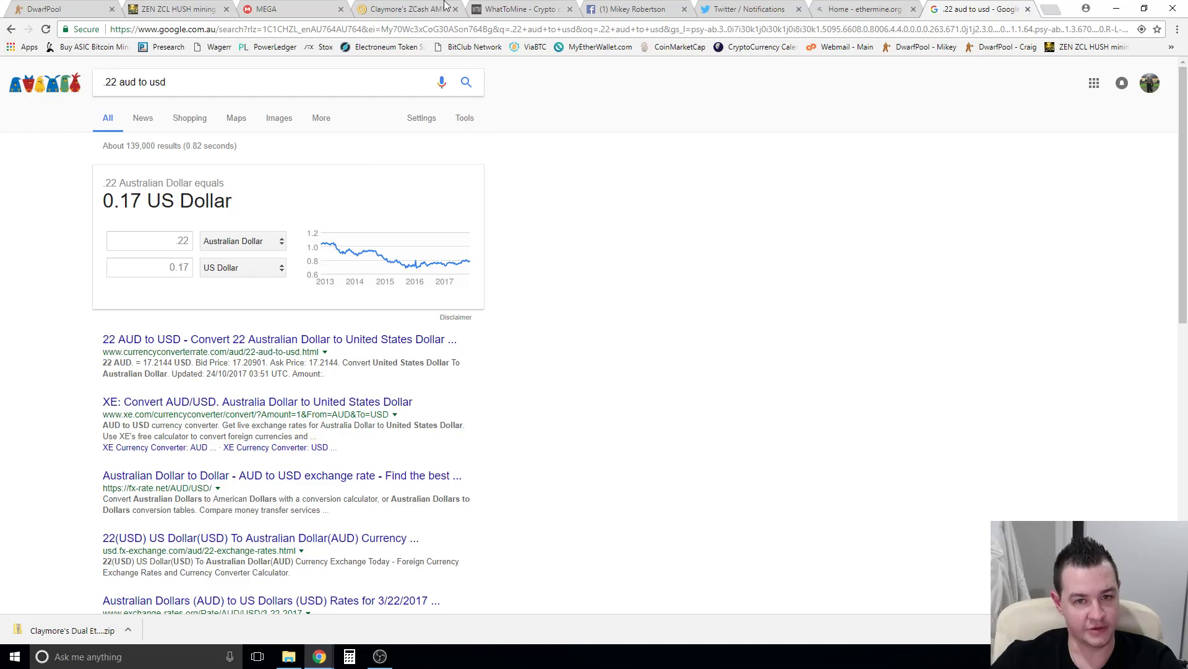
pyautogui.click(638, 8)
# Enter 0.17 $/kWh as electricity cost, recalculate, and check the Ethereum row's revenue and profit
pyautogui.click(533, 7)
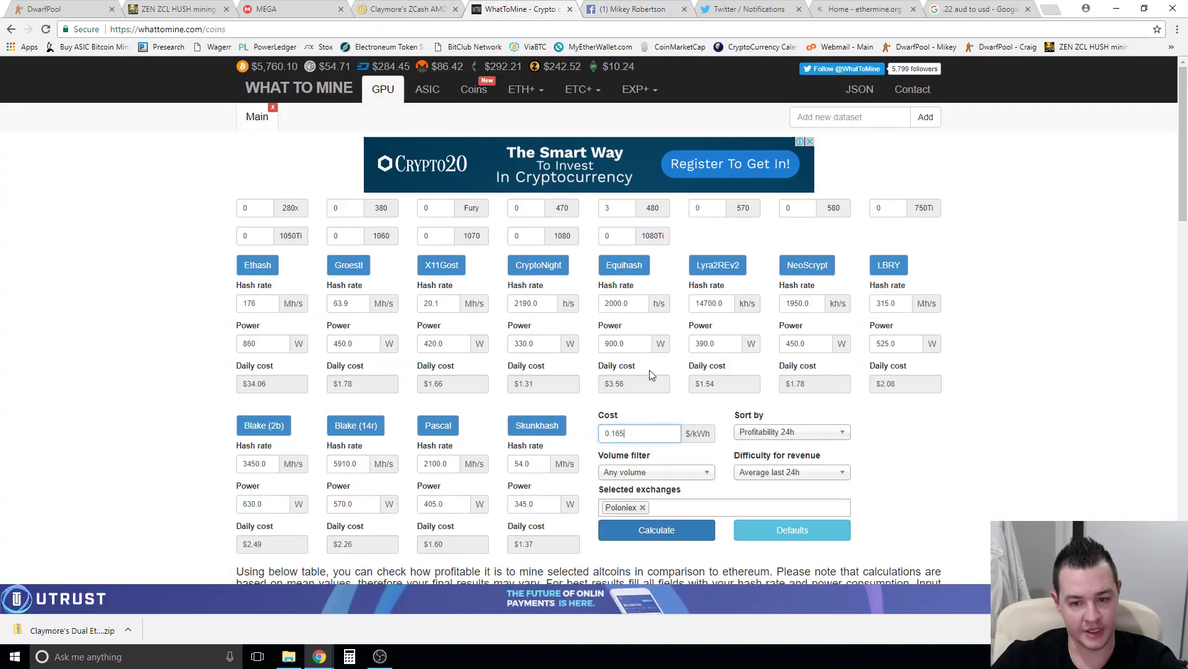
pyautogui.doubleClick(623, 431)
pyautogui.write('0.17')
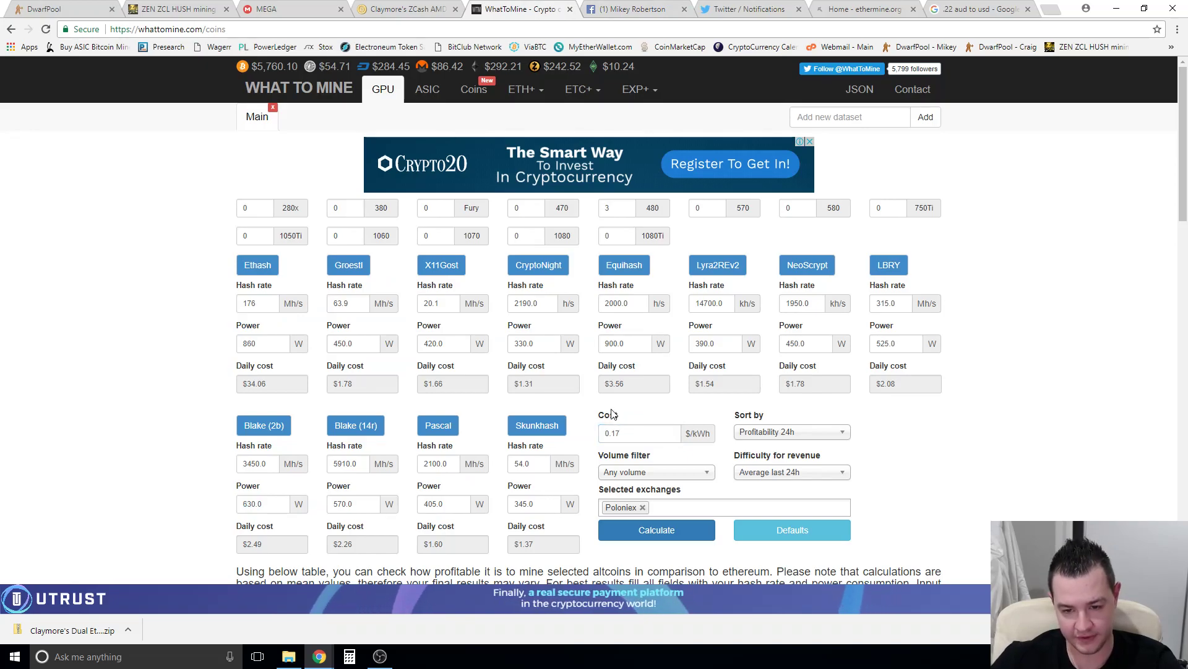
pyautogui.click(656, 530)
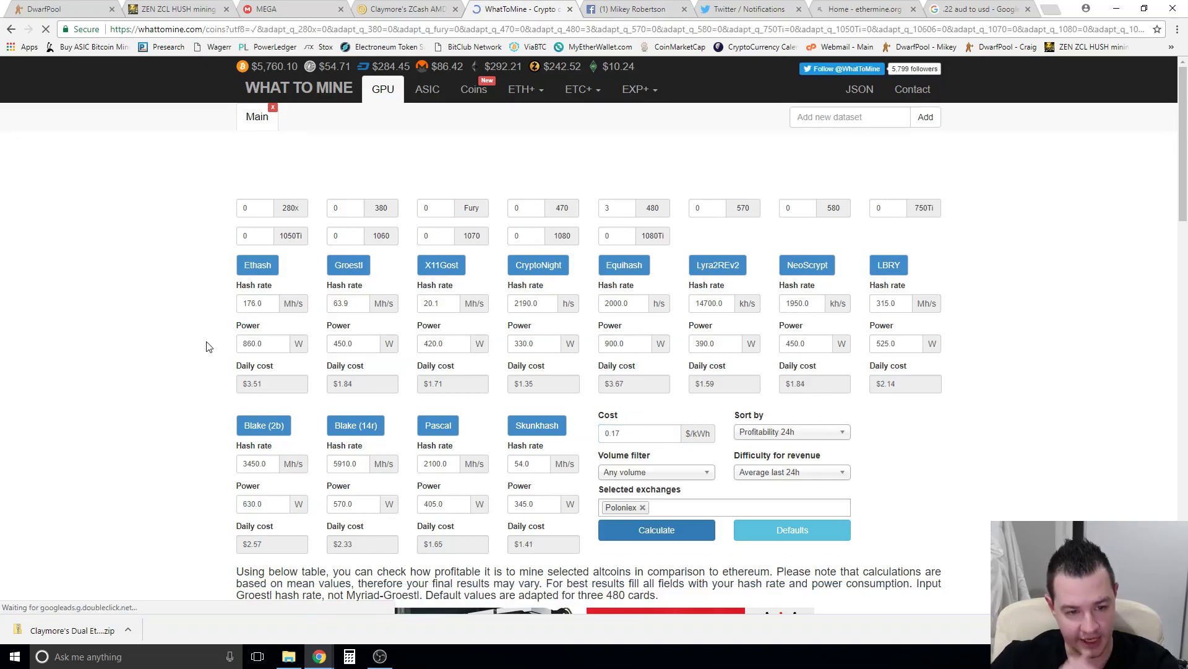
pyautogui.scroll(-8, 165, 342)
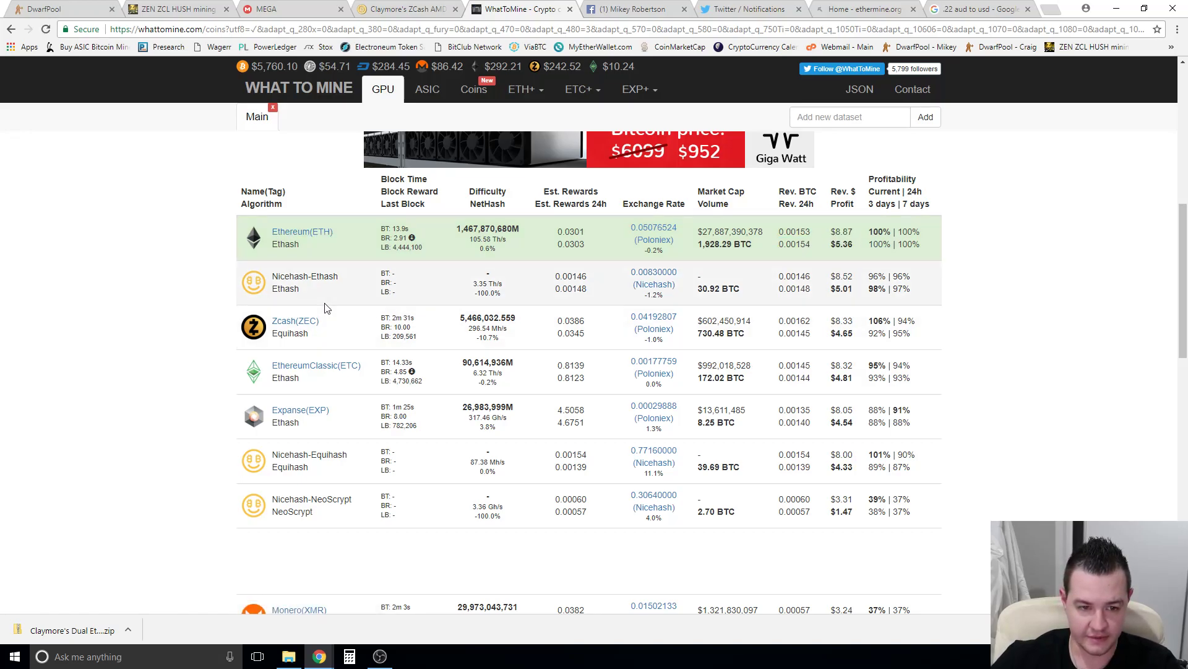
pyautogui.scroll(1, 303, 310)
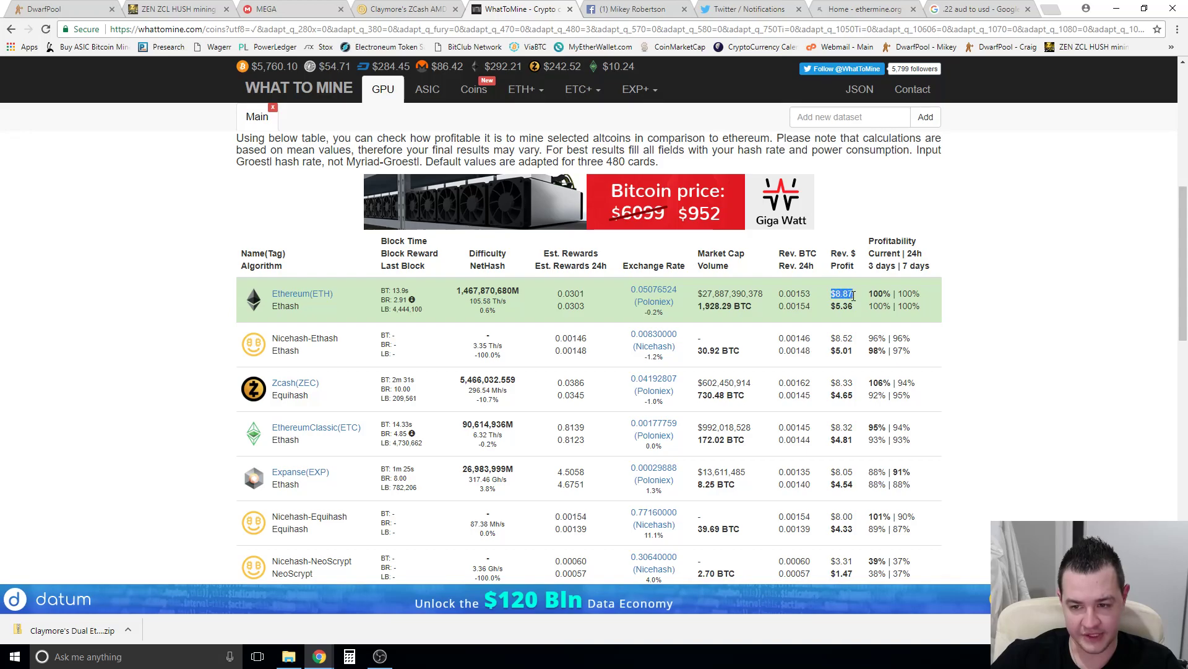
pyautogui.moveTo(830, 306); pyautogui.dragTo(922, 294)
pyautogui.click(844, 307)
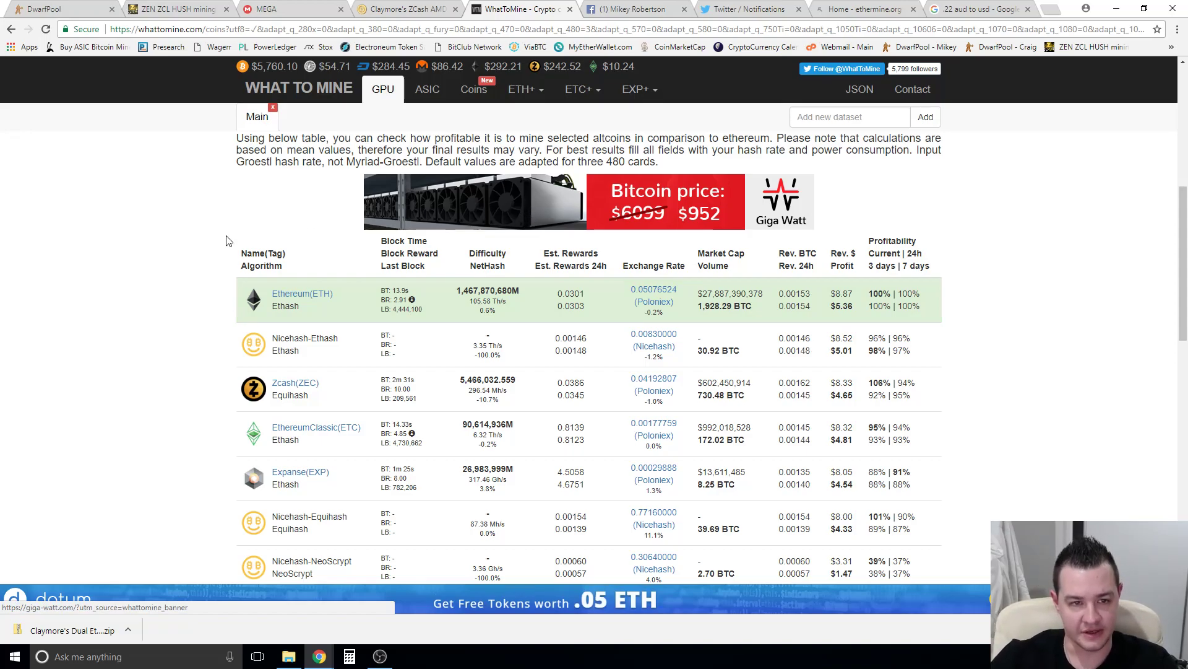
pyautogui.scroll(7, 155, 276)
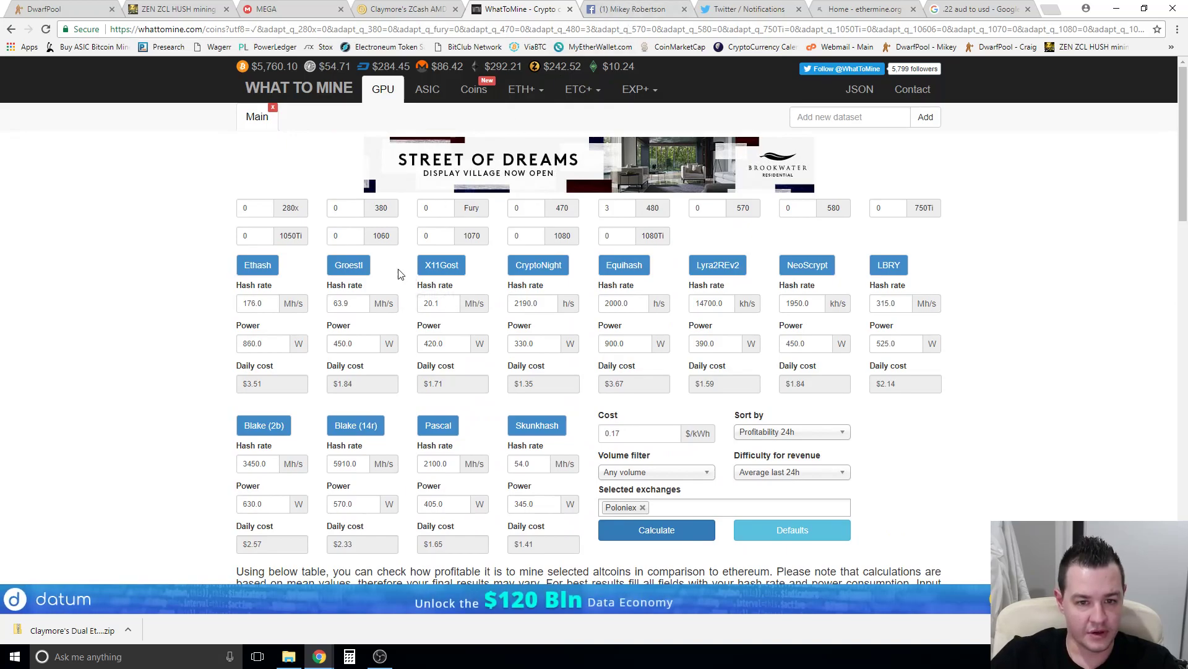
# Close the WhatToMine, Claymore forum and MEGA browser tabs
pyautogui.click(570, 11)
pyautogui.click(383, 15)
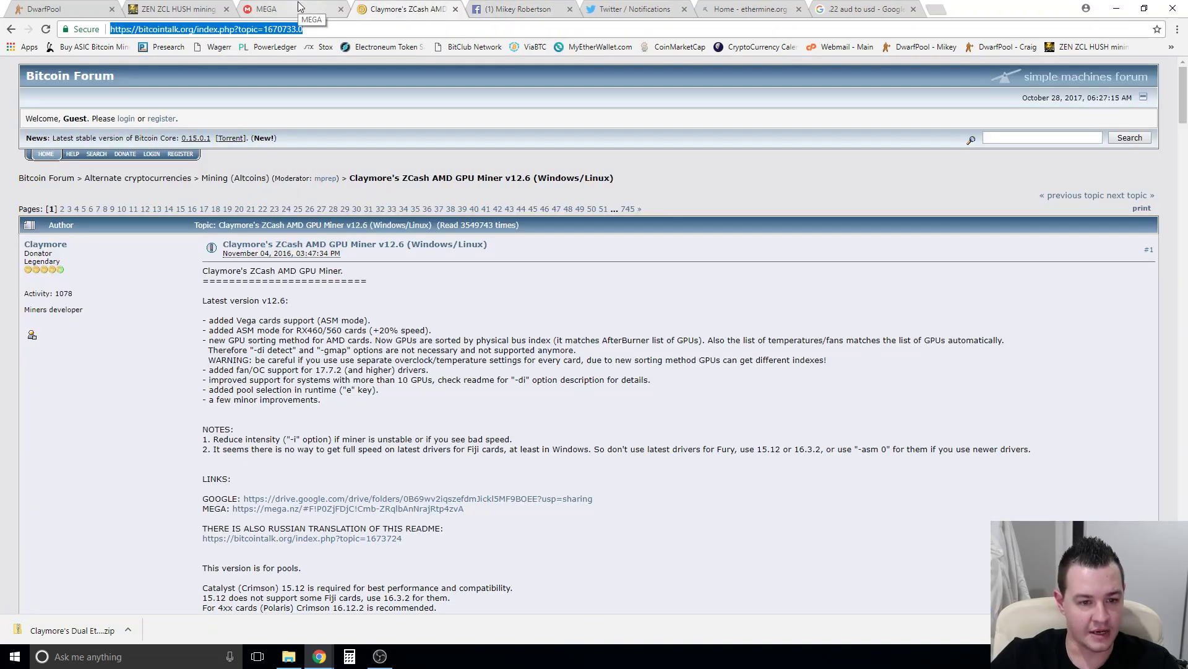
pyautogui.click(222, 252)
pyautogui.scroll(-2, 258, 317)
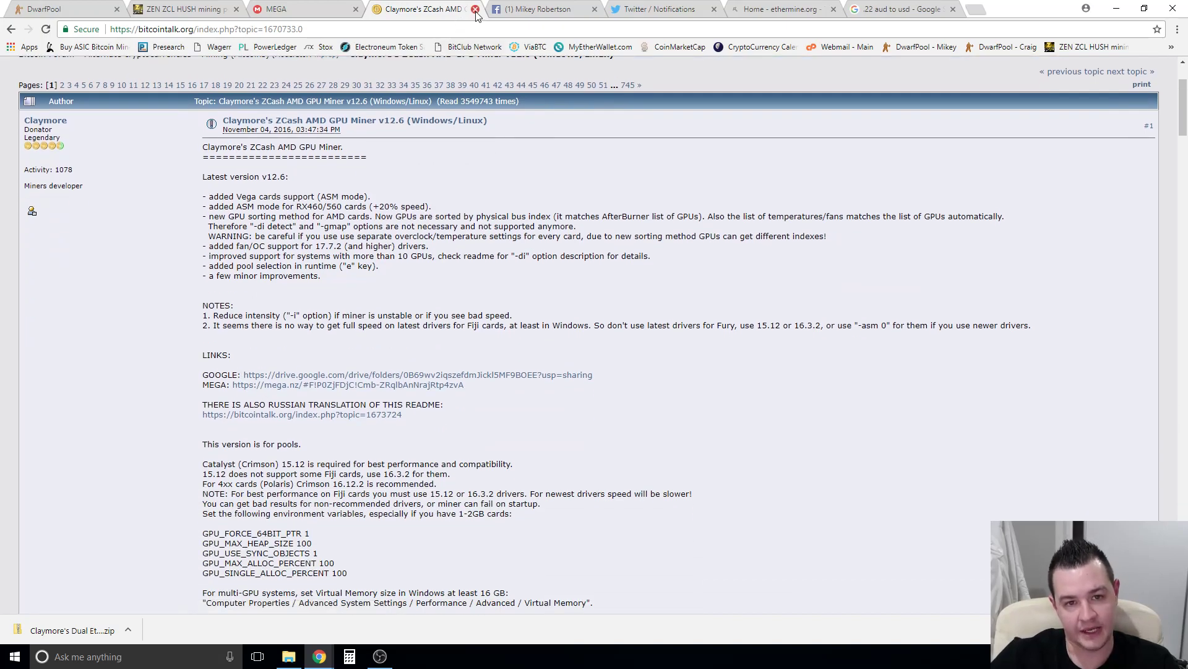
pyautogui.click(340, 13)
pyautogui.click(356, 12)
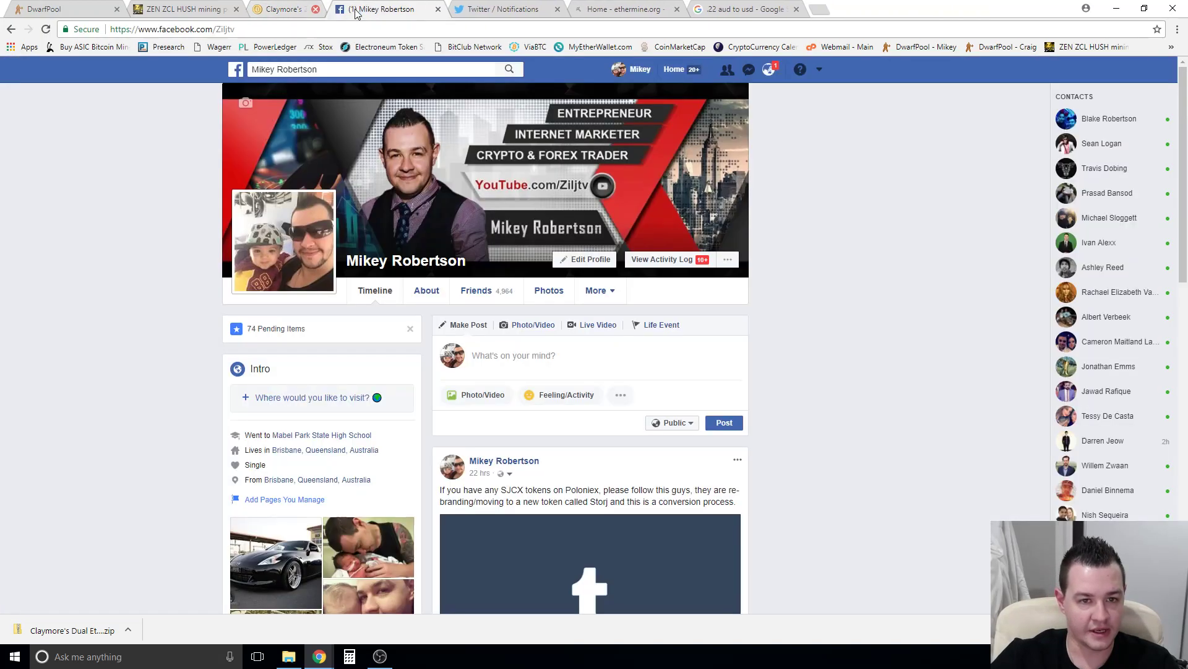
pyautogui.click(356, 12)
pyautogui.click(185, 9)
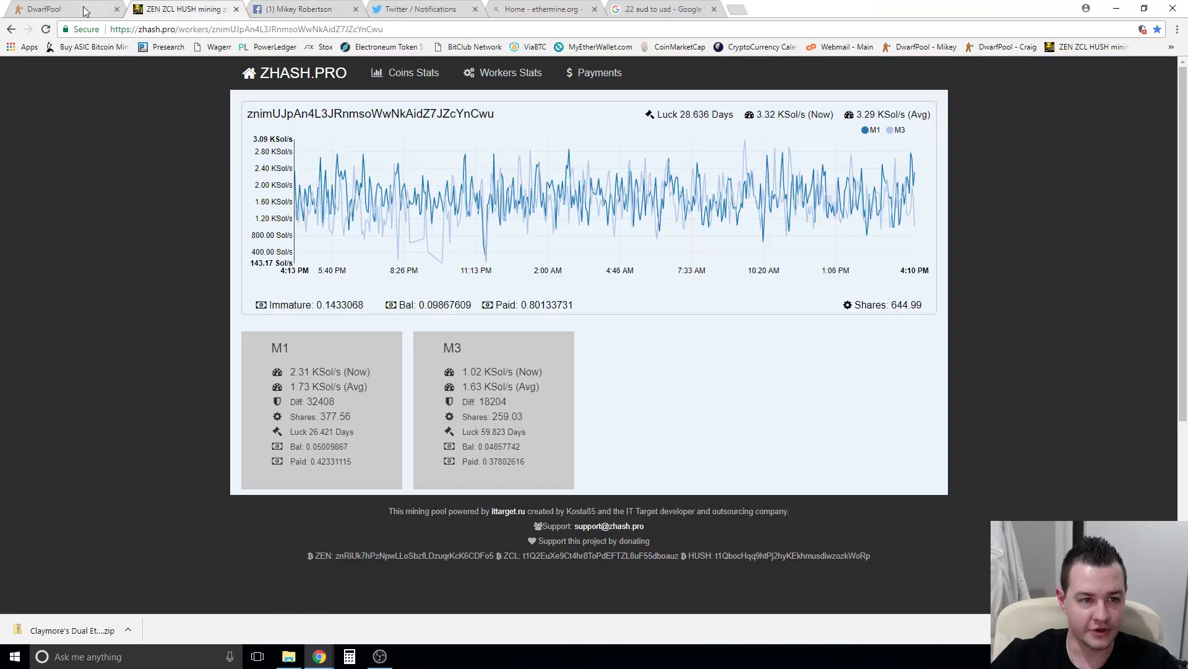
# Minimize the windows and open the Claymore's Zcash Miner v12.6 desktop folder
pyautogui.click(1116, 8)
pyautogui.click(1167, 8)
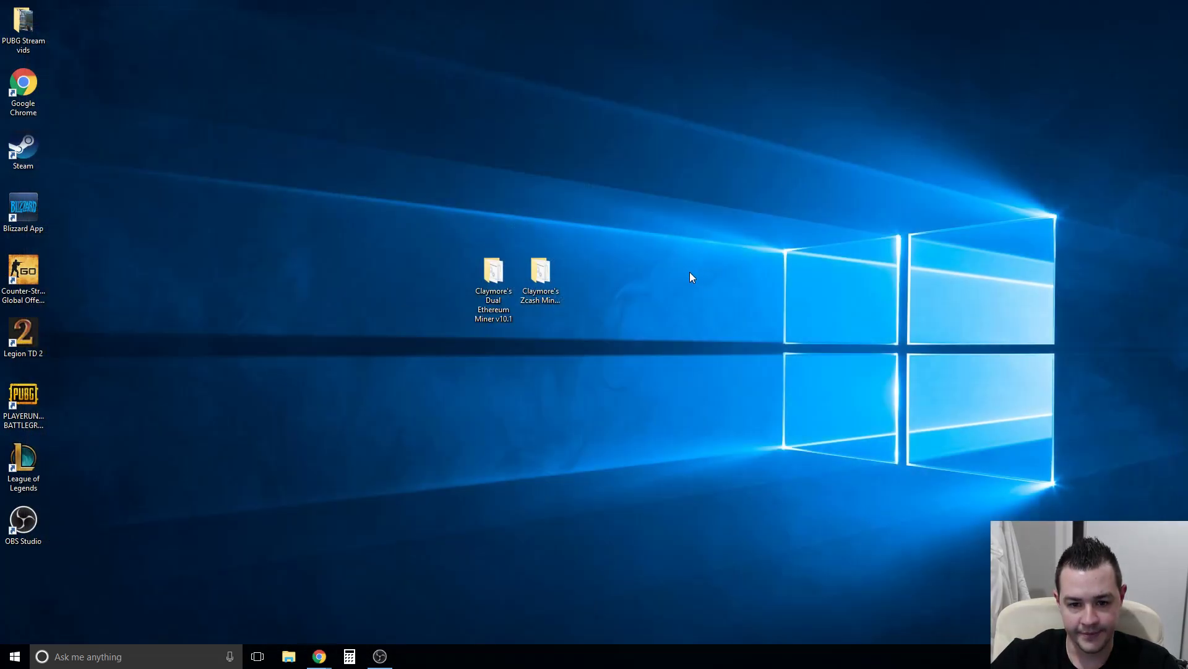
pyautogui.click(533, 283)
pyautogui.doubleClick(542, 276)
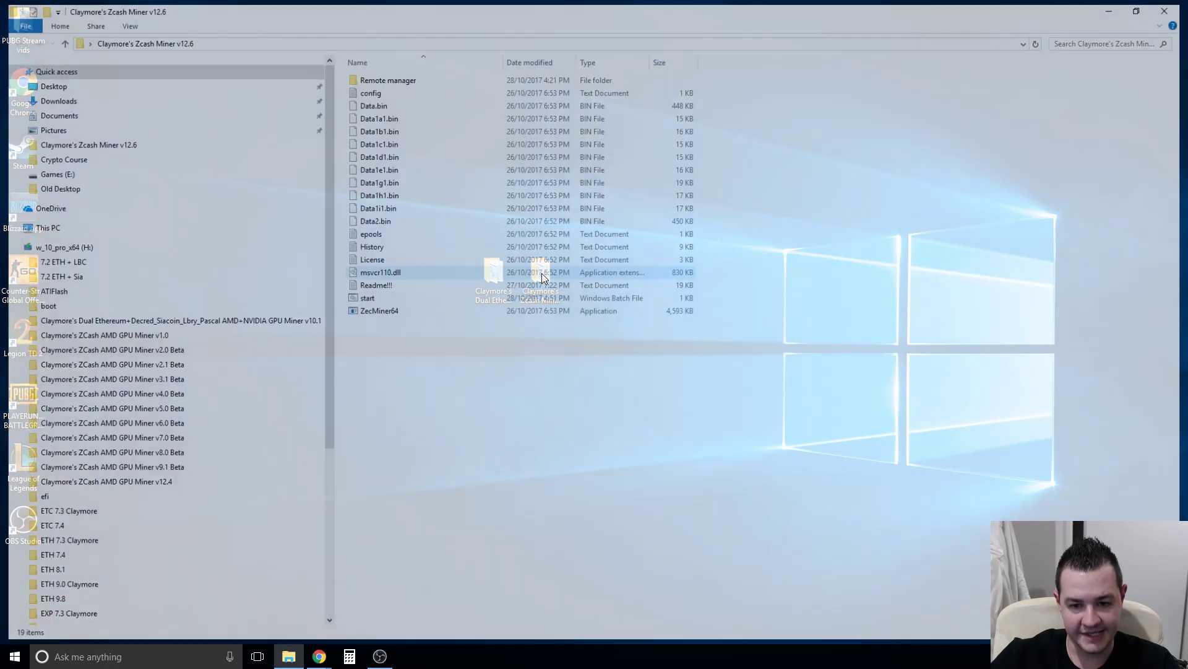
# Open start.bat in Notepad and look over the five setx lines and the ZecMiner64 command
pyautogui.rightClick(361, 298)
pyautogui.click(387, 320)
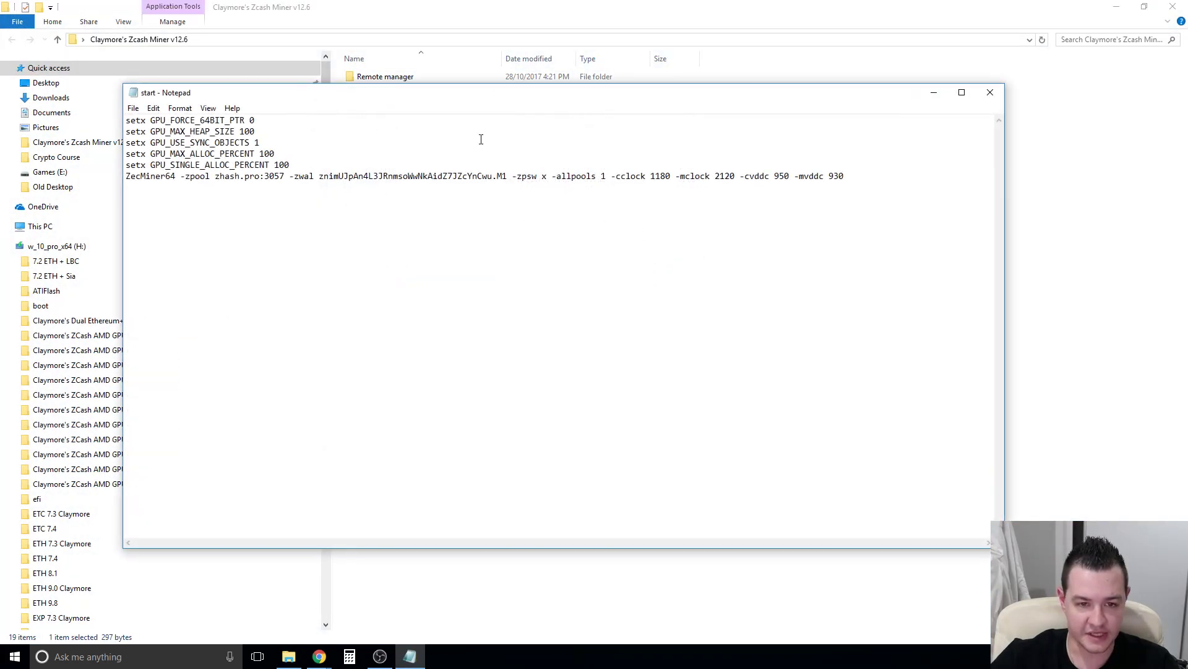
pyautogui.moveTo(497, 94); pyautogui.dragTo(496, 83)
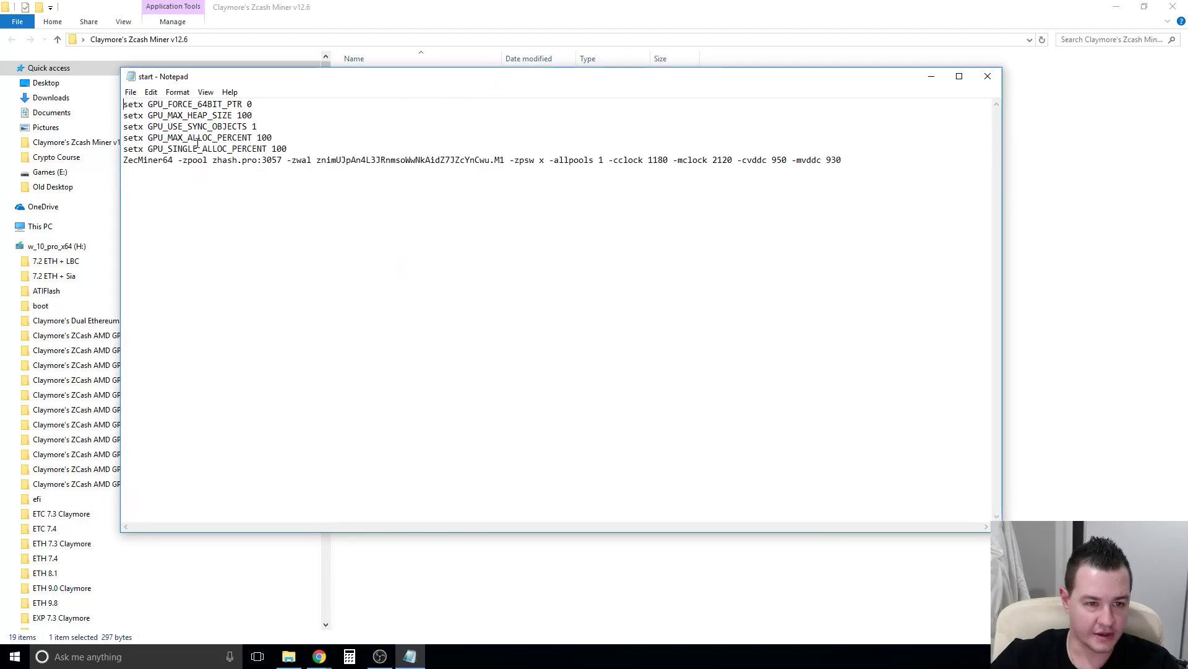
pyautogui.moveTo(123, 104); pyautogui.dragTo(297, 144)
pyautogui.click(298, 144)
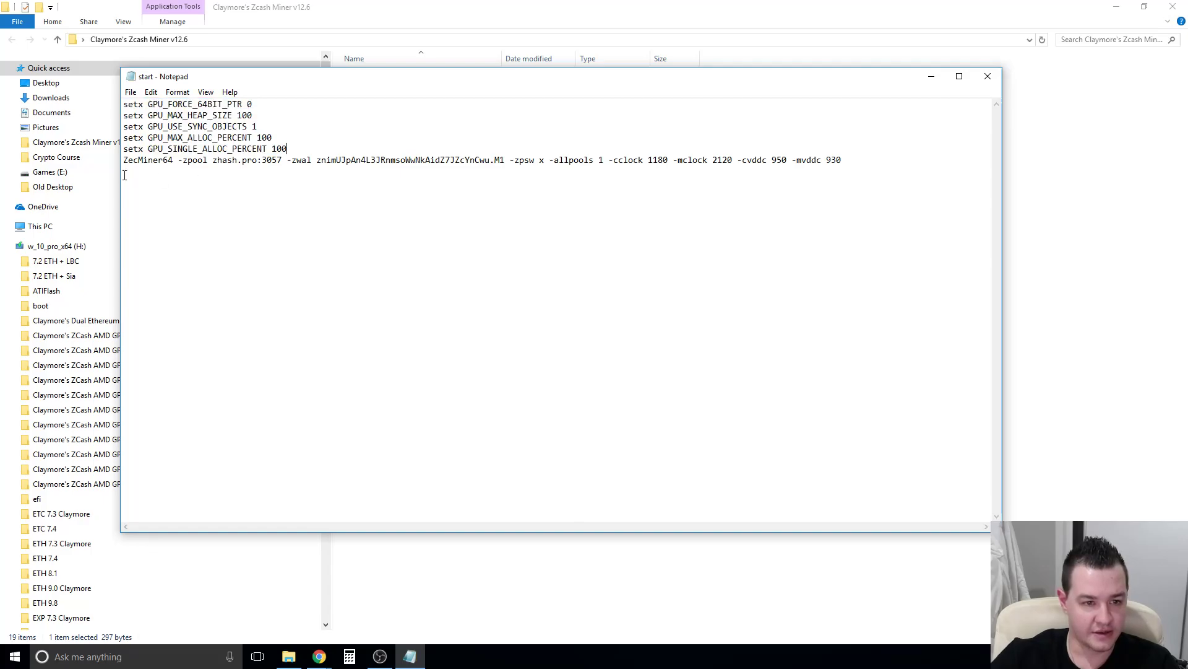
pyautogui.moveTo(125, 161); pyautogui.dragTo(873, 159)
pyautogui.click(873, 159)
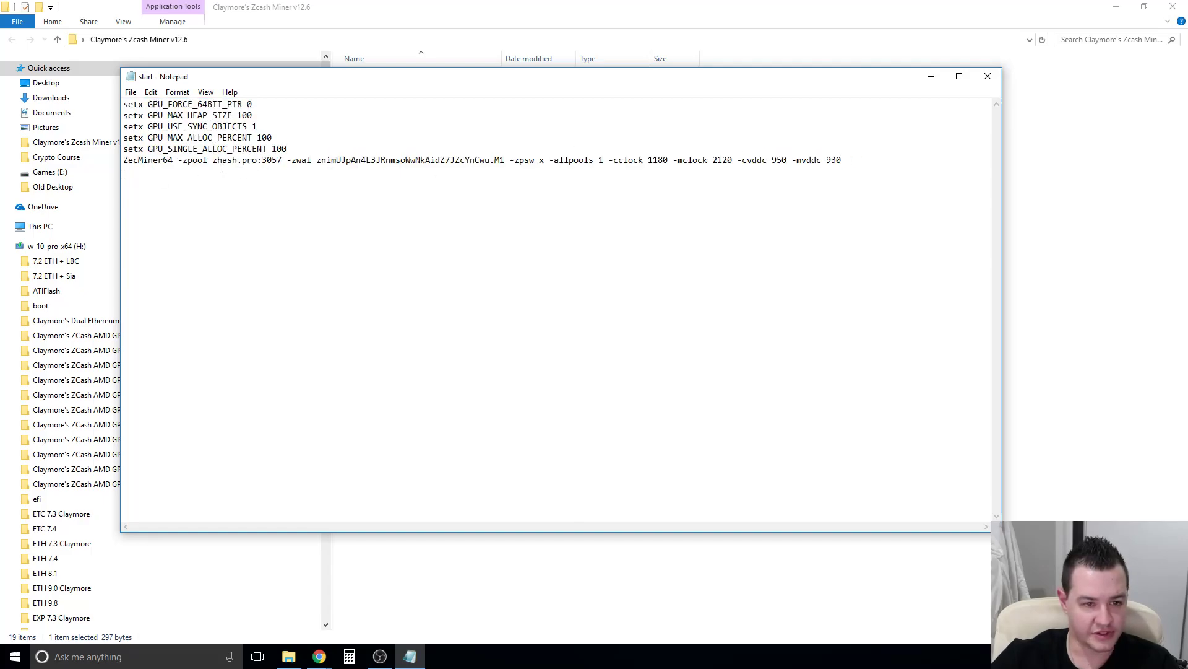
# Review the ZecMiner64 pool zhash.pro:3057, wallet address, -allpools 1 and clock/voltage settings
pyautogui.doubleClick(183, 161)
pyautogui.moveTo(212, 160); pyautogui.dragTo(490, 161)
pyautogui.click(440, 161)
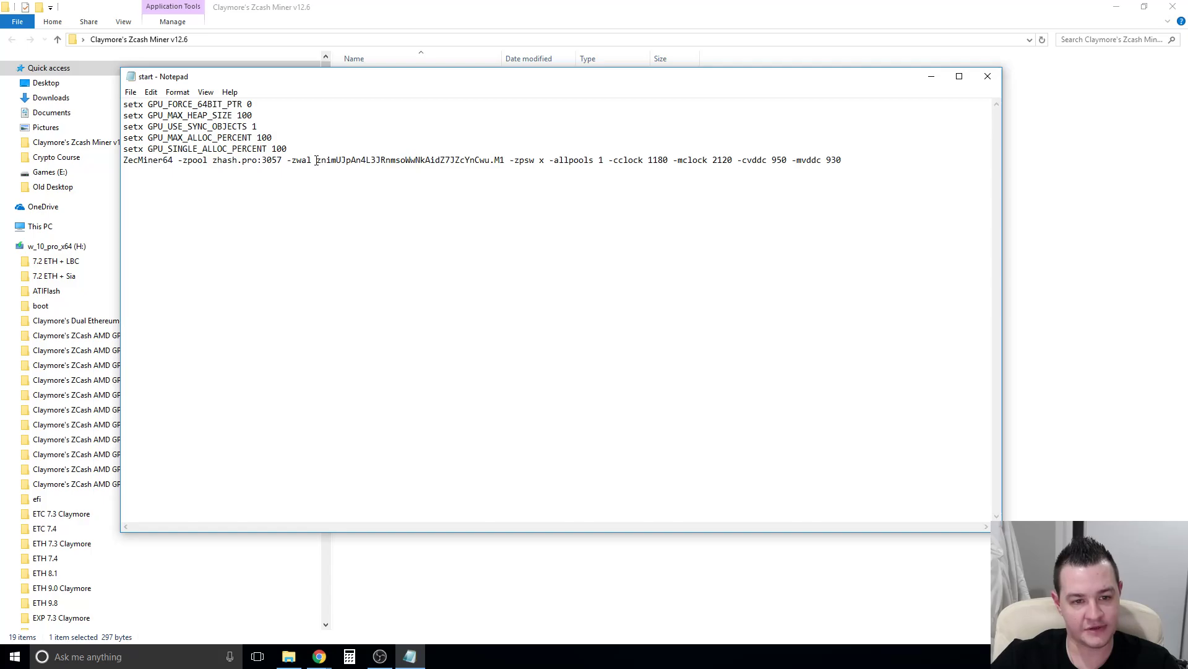
pyautogui.moveTo(316, 160); pyautogui.dragTo(486, 159)
pyautogui.click(490, 160)
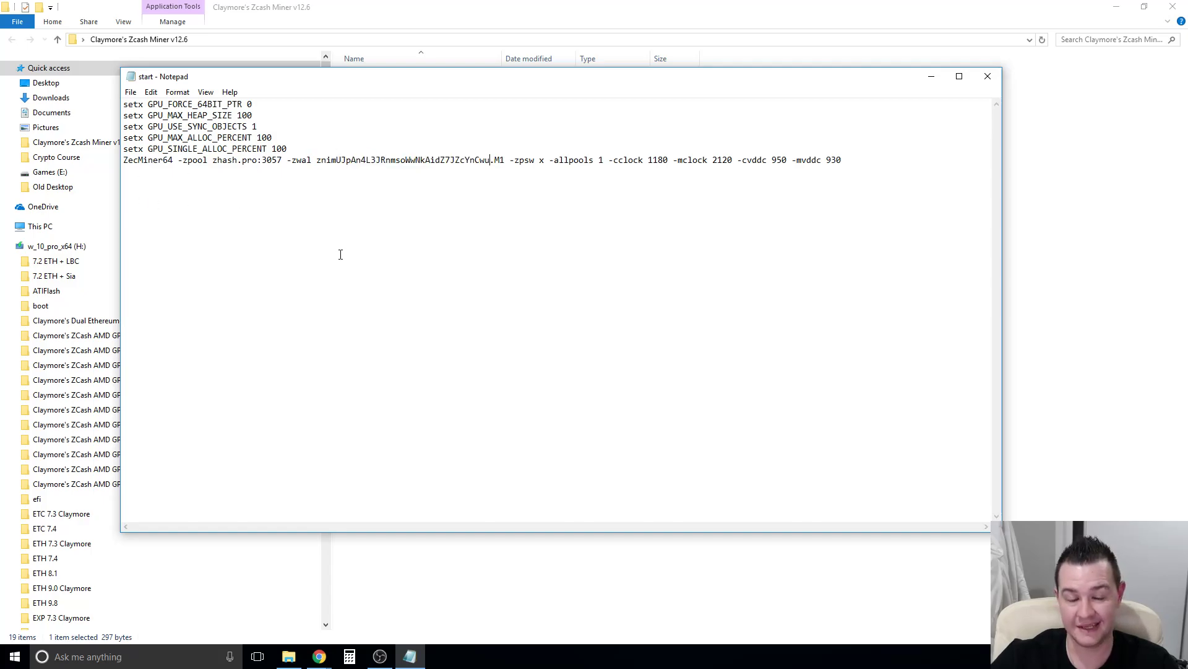
pyautogui.moveTo(346, 162); pyautogui.dragTo(475, 161)
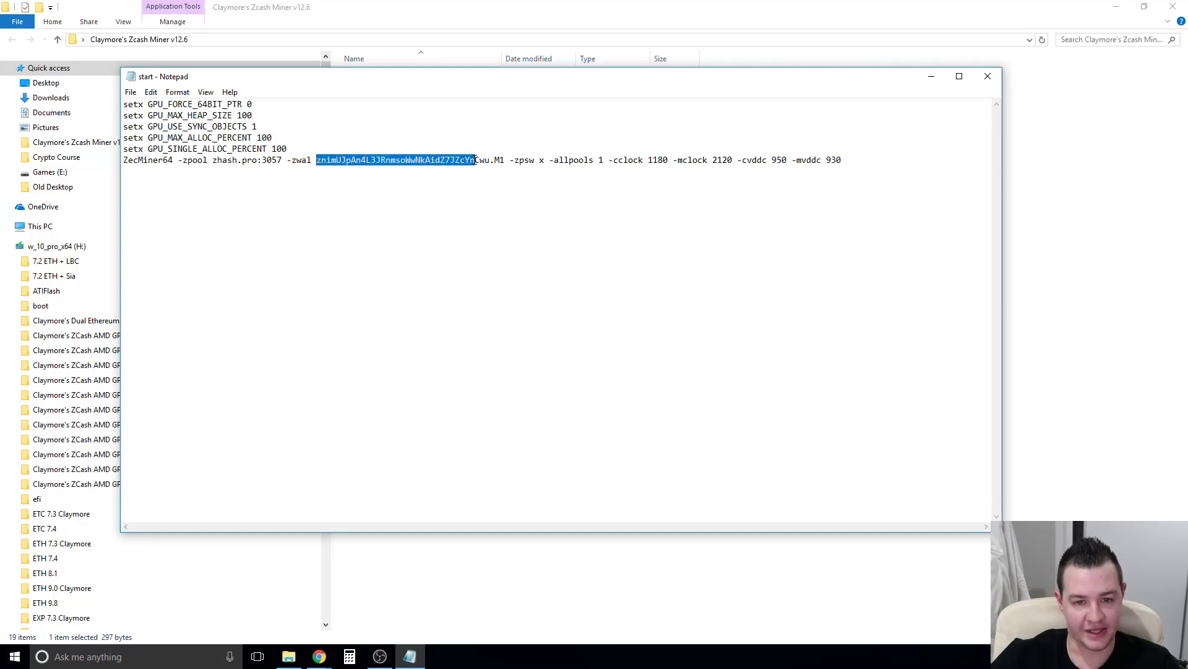
pyautogui.click(491, 161)
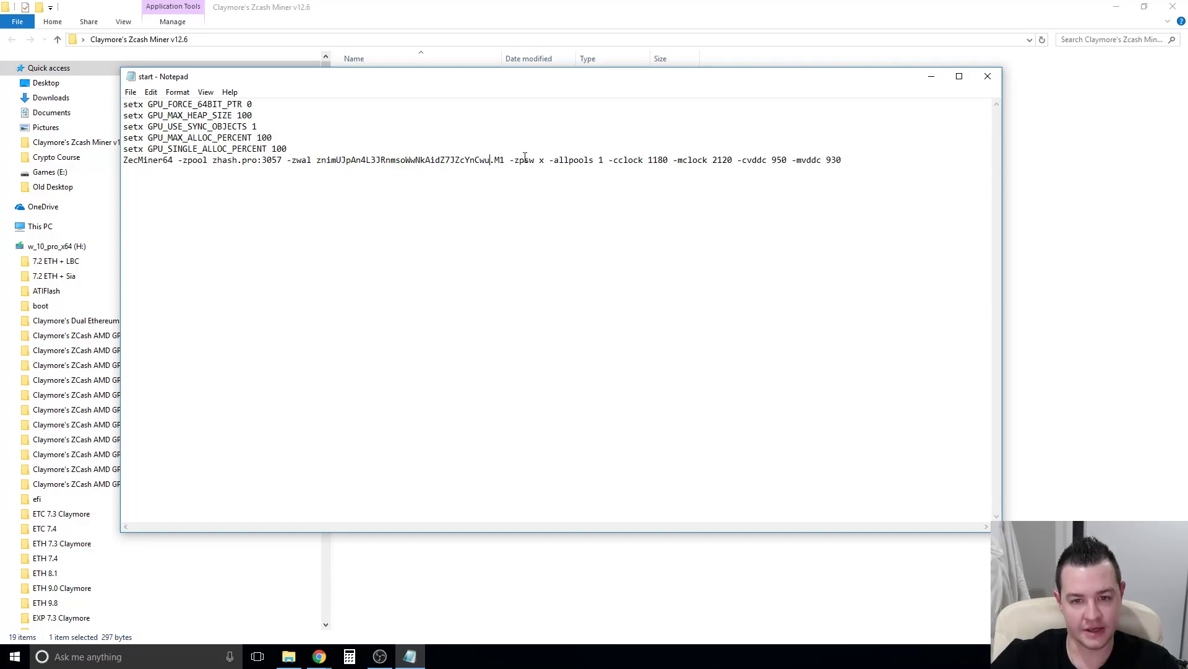
pyautogui.moveTo(552, 160); pyautogui.dragTo(605, 160)
pyautogui.click(606, 160)
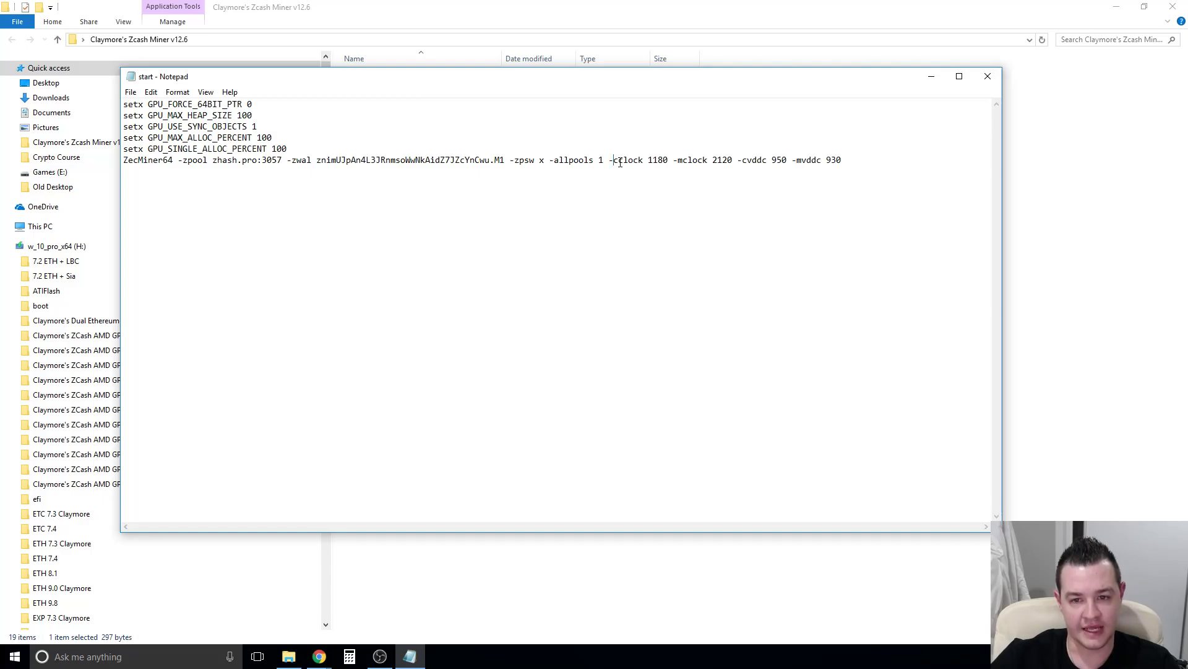
pyautogui.moveTo(621, 162); pyautogui.dragTo(845, 161)
pyautogui.click(848, 159)
pyautogui.moveTo(610, 161); pyautogui.dragTo(832, 160)
pyautogui.click(853, 161)
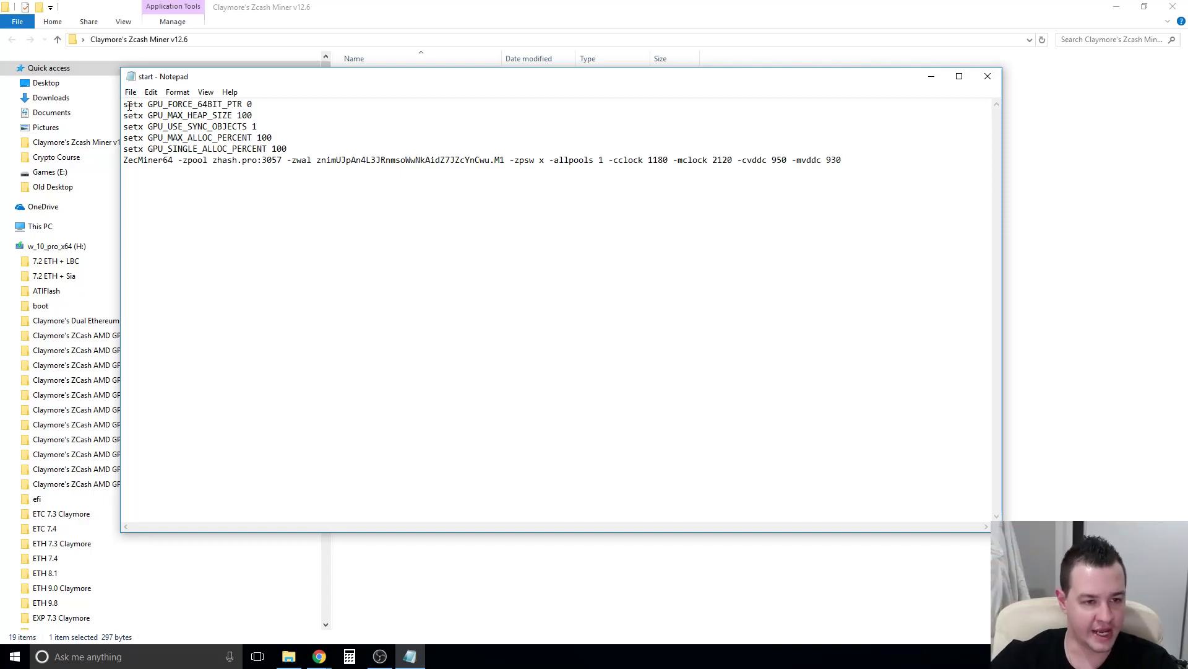
# Select the entire file contents to review it once more
pyautogui.moveTo(124, 103); pyautogui.dragTo(843, 159)
pyautogui.click(843, 158)
pyautogui.moveTo(124, 103); pyautogui.dragTo(865, 155)
pyautogui.click(865, 154)
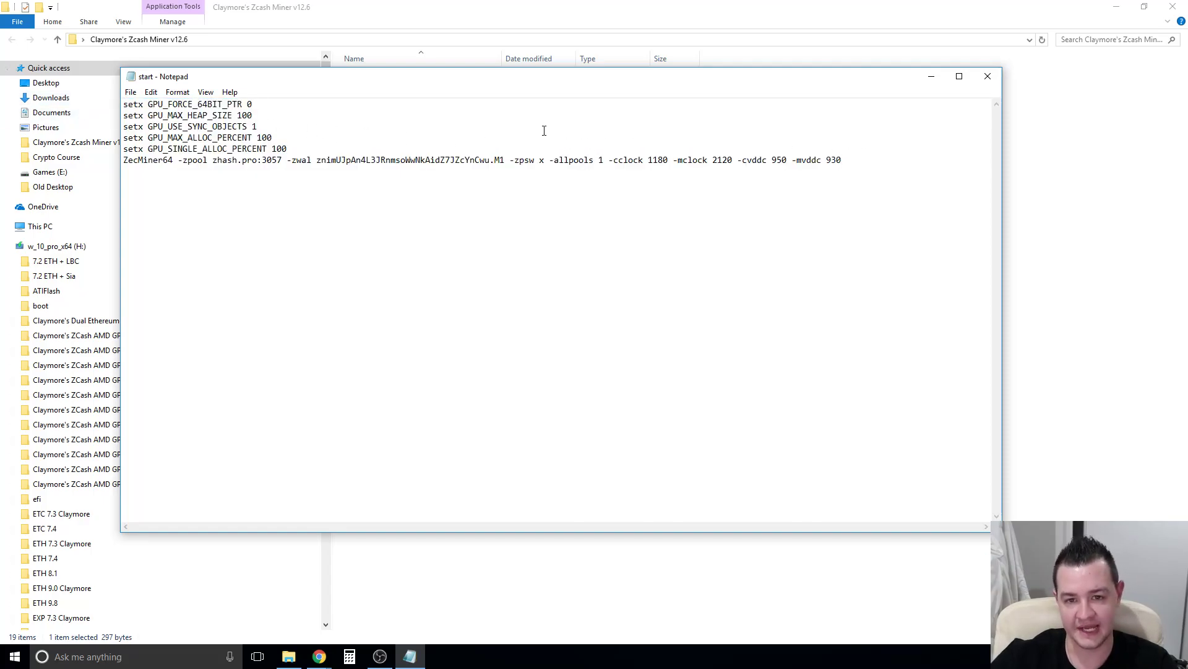
# Load WhatToMine in a new tab and note that Zcash uses the Equihash algorithm
pyautogui.moveTo(319, 656)
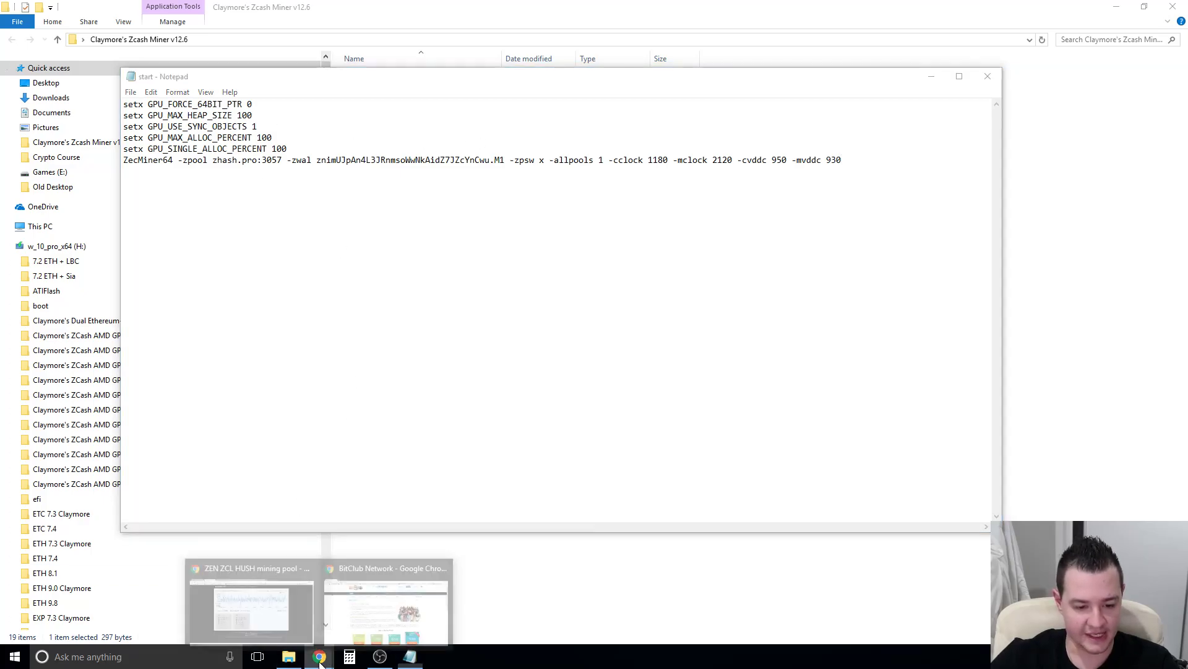
pyautogui.click(273, 599)
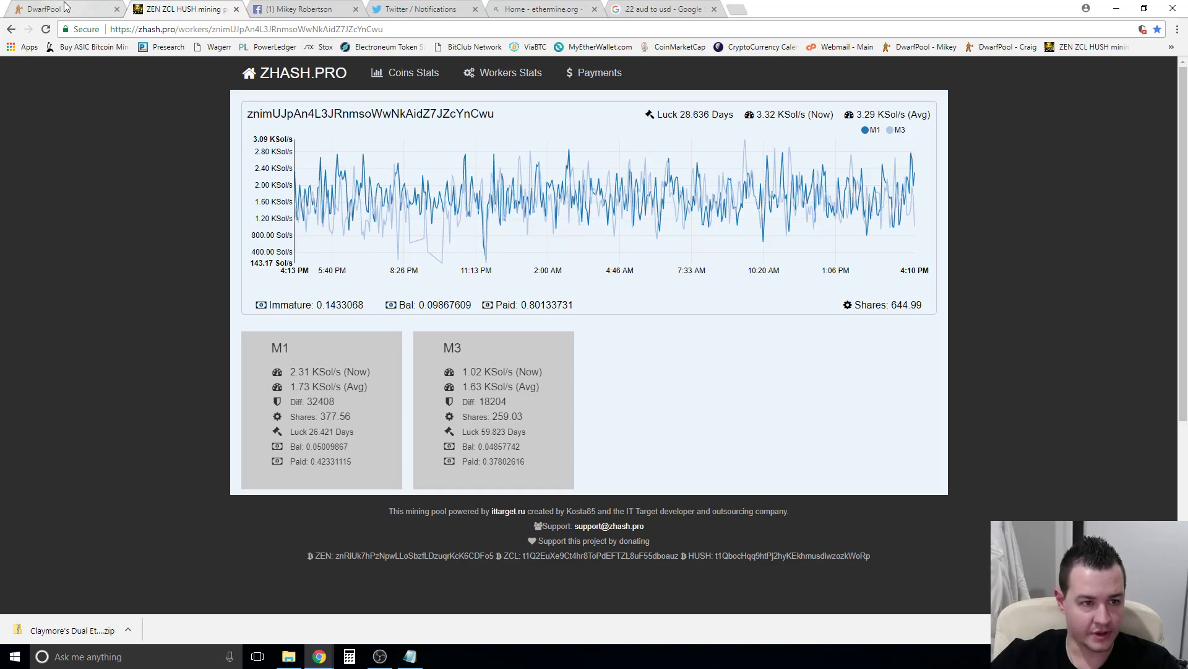
pyautogui.click(737, 10)
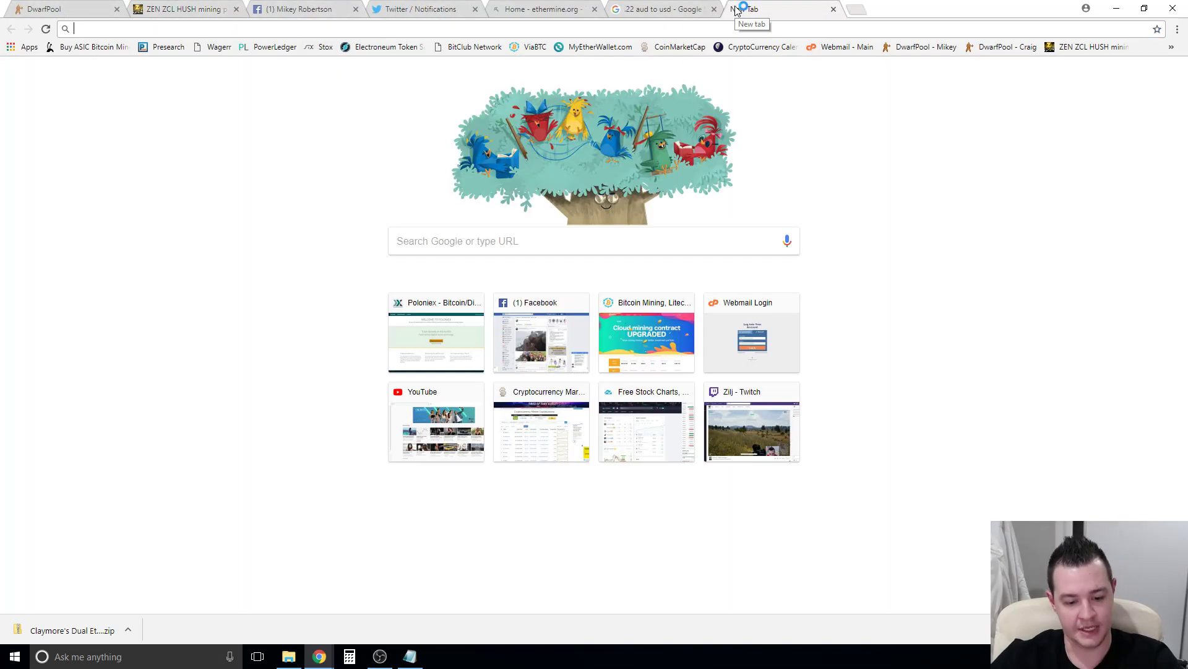
pyautogui.write('what')
pyautogui.press('Return')
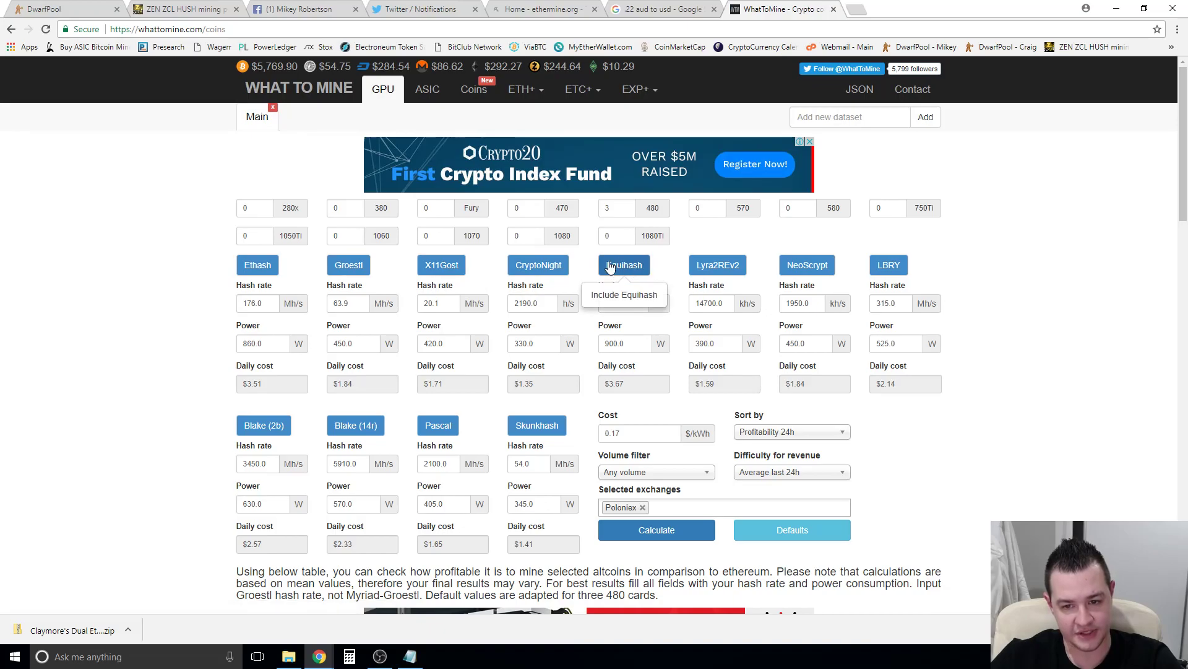
pyautogui.scroll(-8, 170, 352)
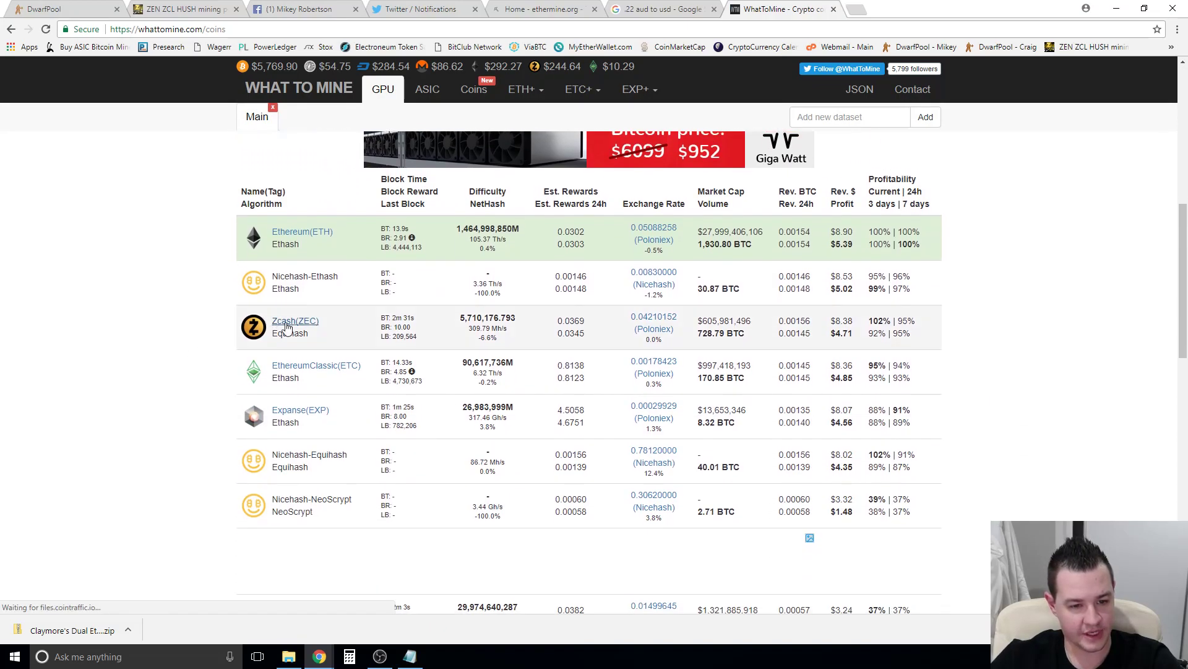
pyautogui.doubleClick(296, 335)
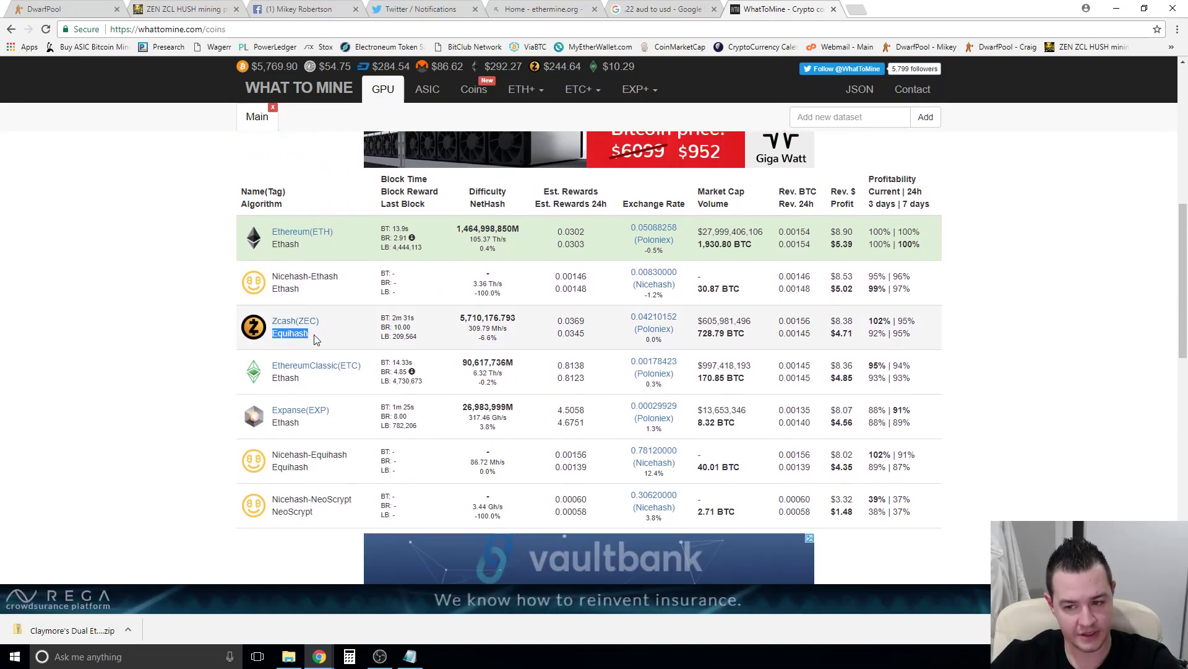
pyautogui.click(194, 332)
pyautogui.scroll(10, 194, 332)
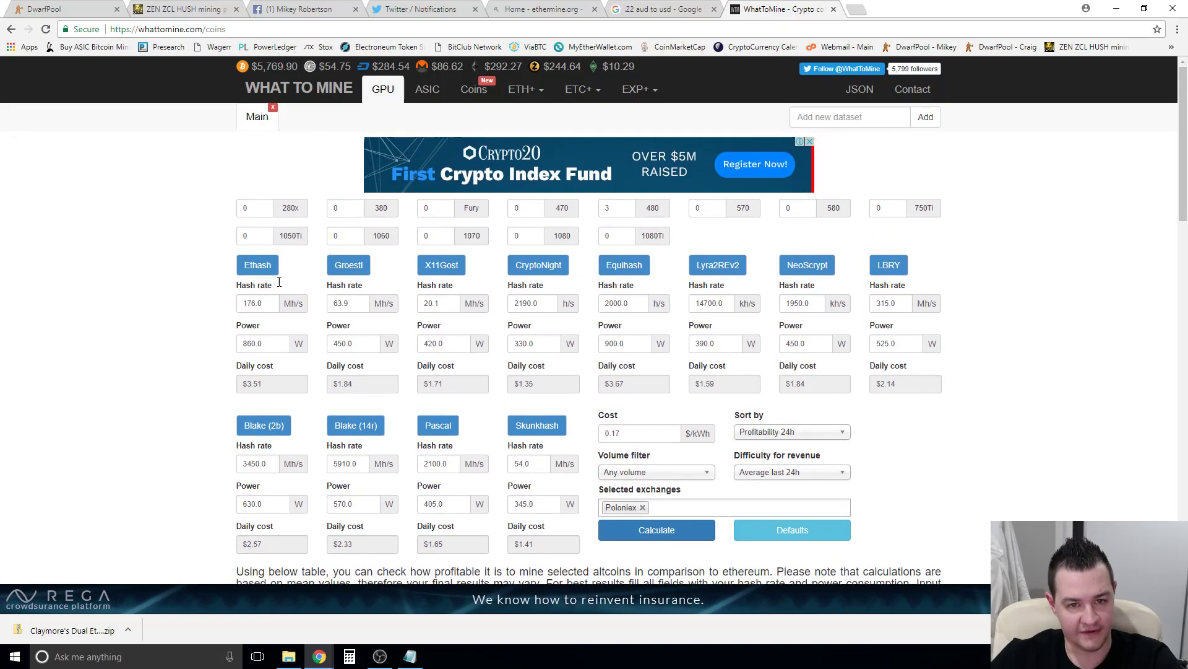
# Filter the coin list by 'ze' and open the Zencash (ZEN) calculator
pyautogui.click(479, 93)
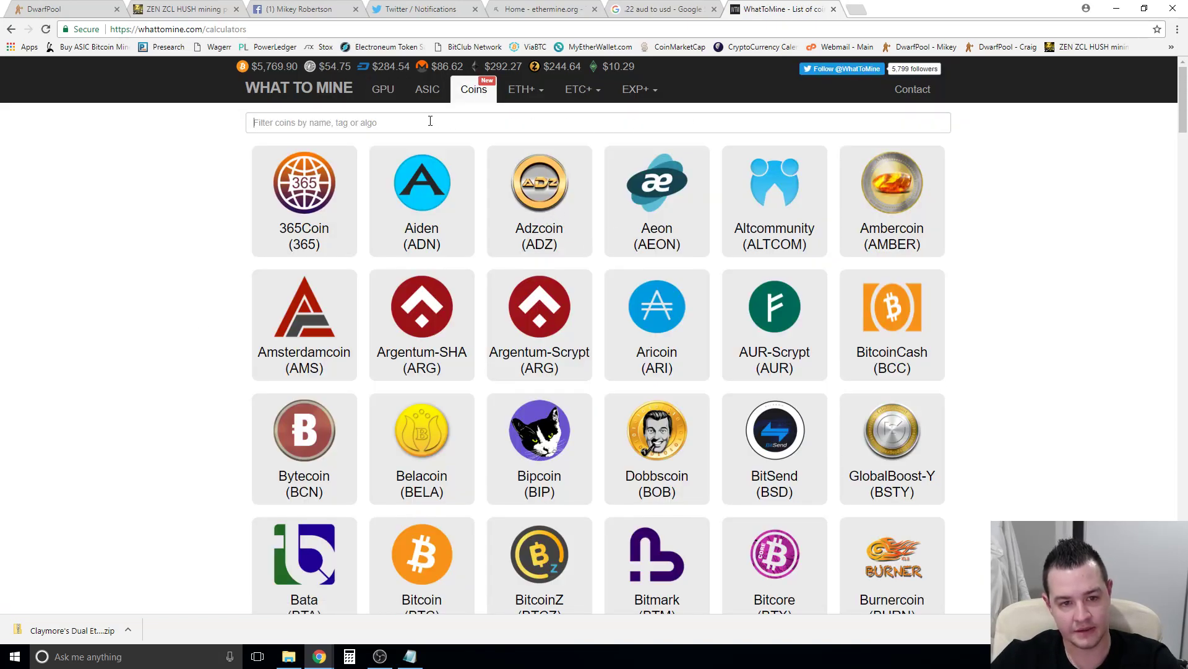
pyautogui.click(430, 122)
pyautogui.write('zen')
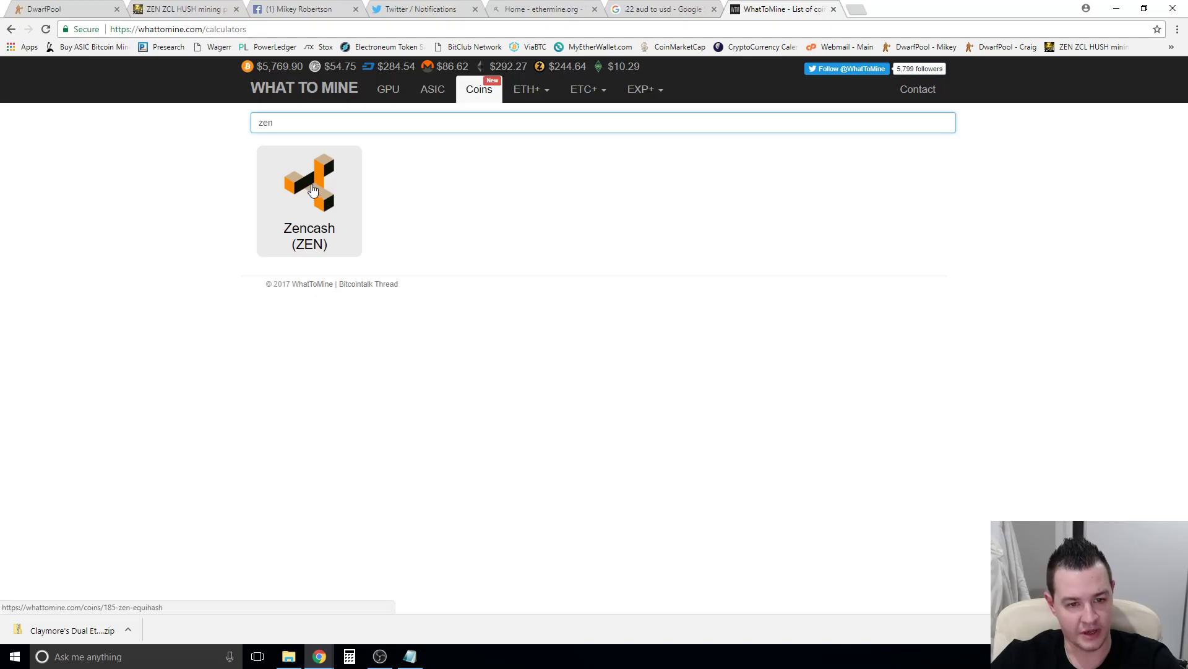
pyautogui.click(310, 184)
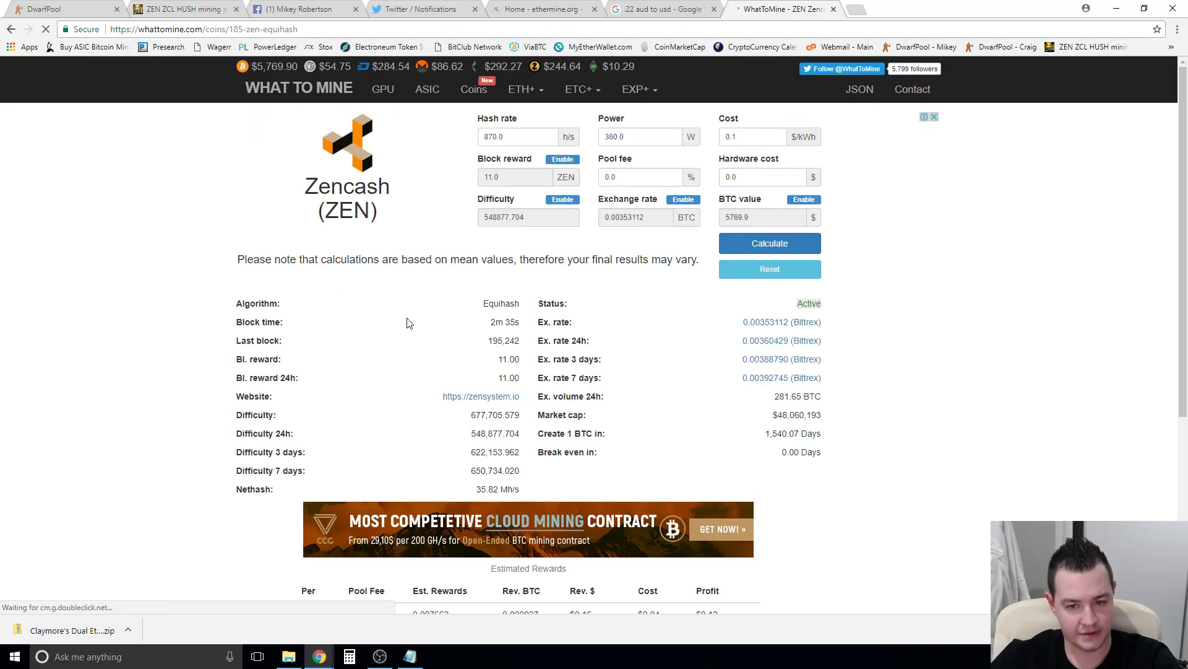
# Confirm the Zencash page lists Equihash as its algorithm
pyautogui.moveTo(327, 313); pyautogui.dragTo(508, 305)
pyautogui.click(503, 306)
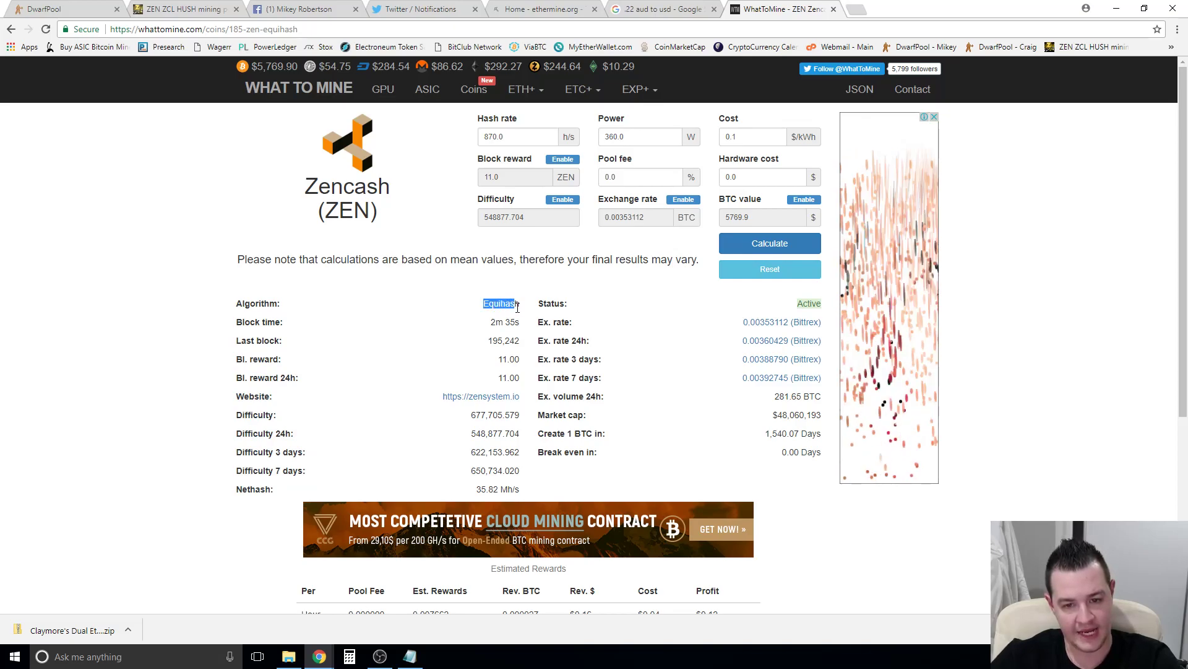
pyautogui.moveTo(489, 305); pyautogui.dragTo(519, 306)
pyautogui.click(495, 306)
pyautogui.doubleClick(495, 306)
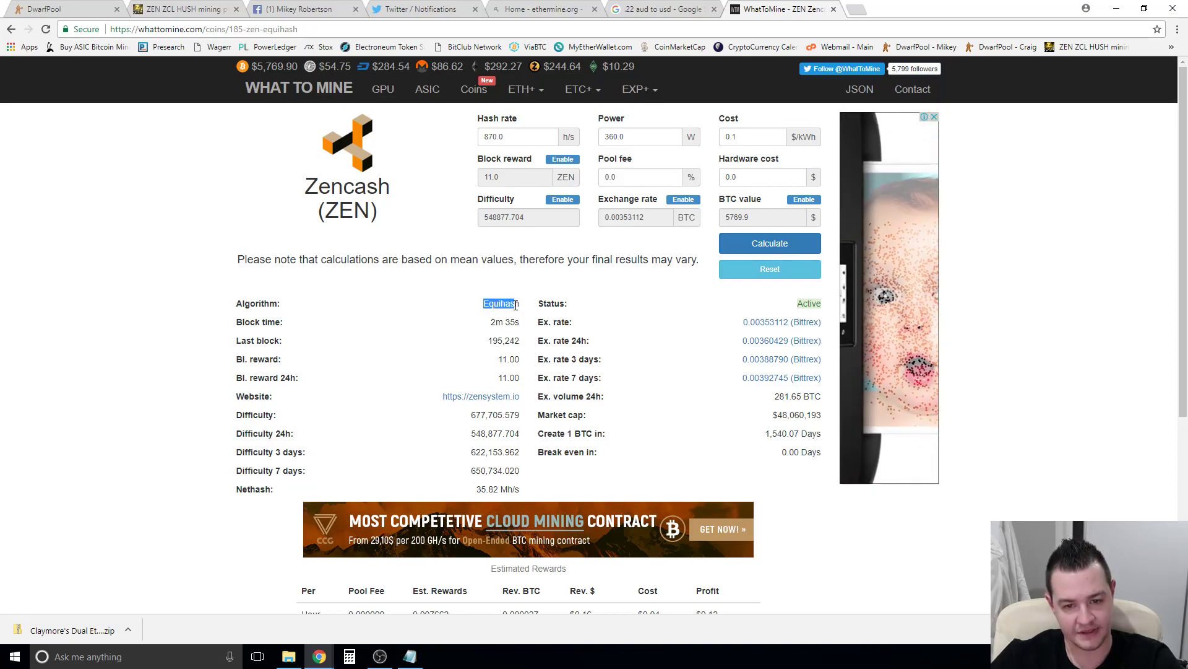
pyautogui.click(495, 306)
pyautogui.doubleClick(494, 306)
pyautogui.click(496, 305)
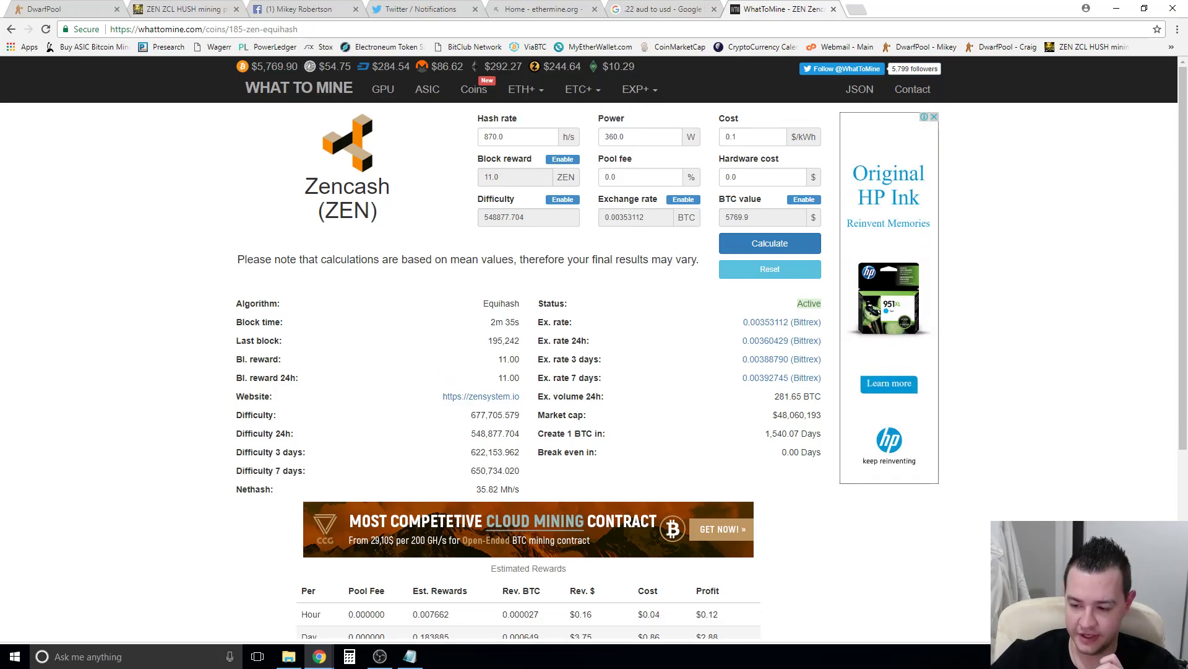
# Close the zhash.pro and DwarfPool worker tabs
pyautogui.click(532, 9)
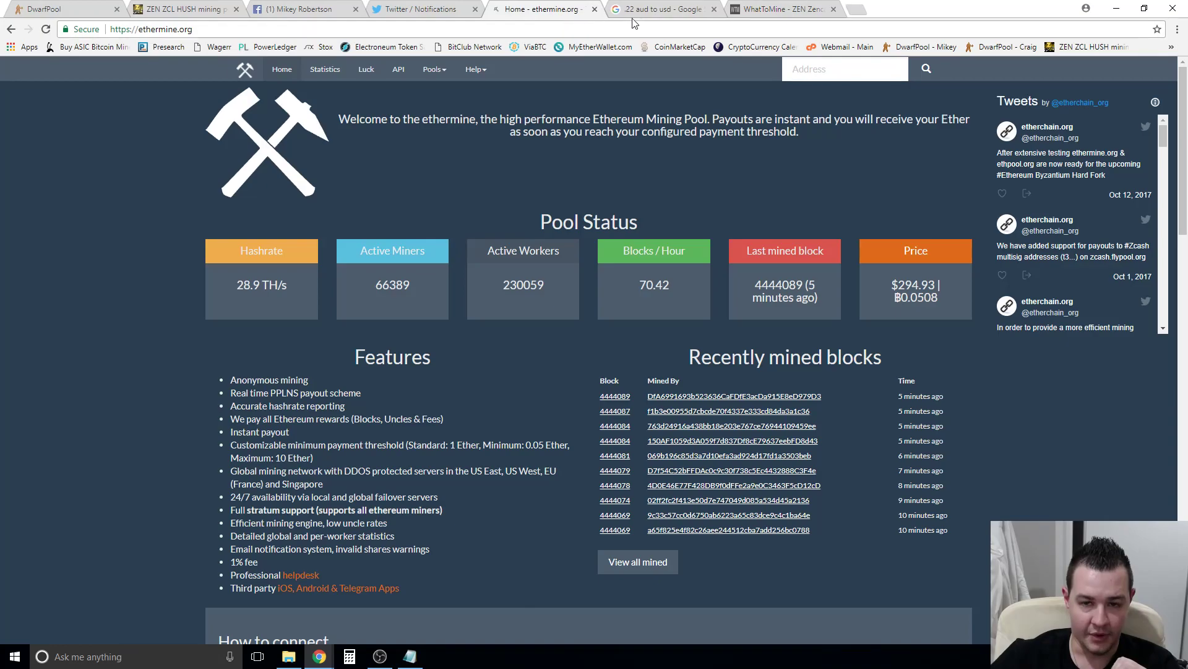
pyautogui.click(432, 11)
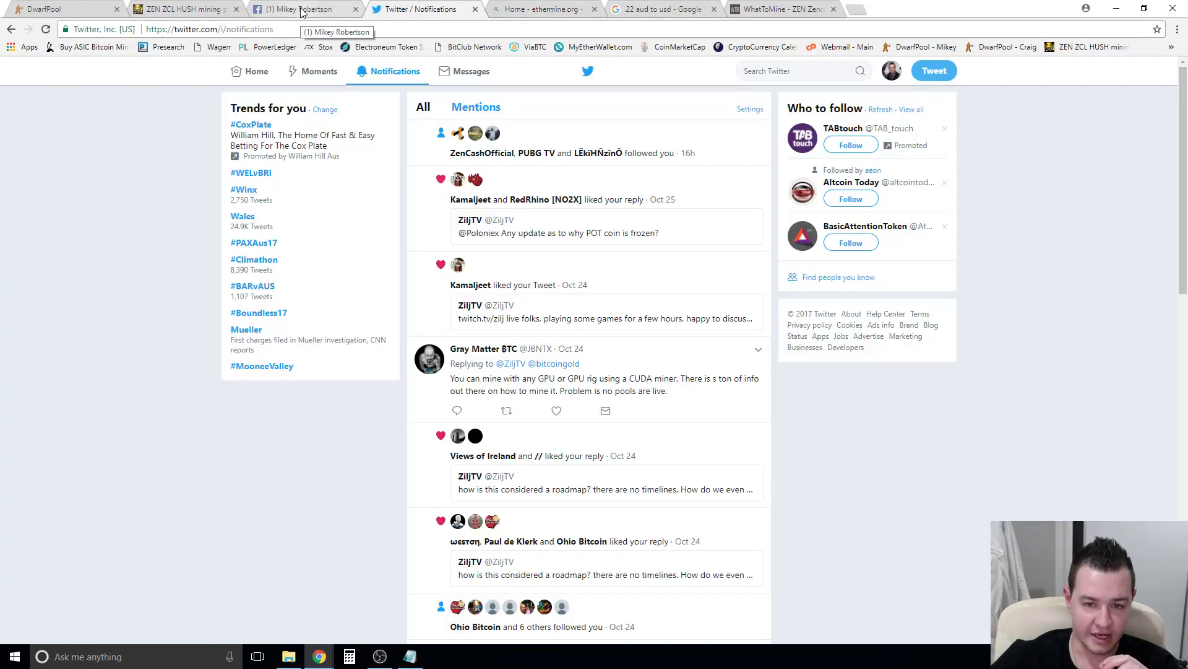
pyautogui.click(303, 9)
pyautogui.click(210, 9)
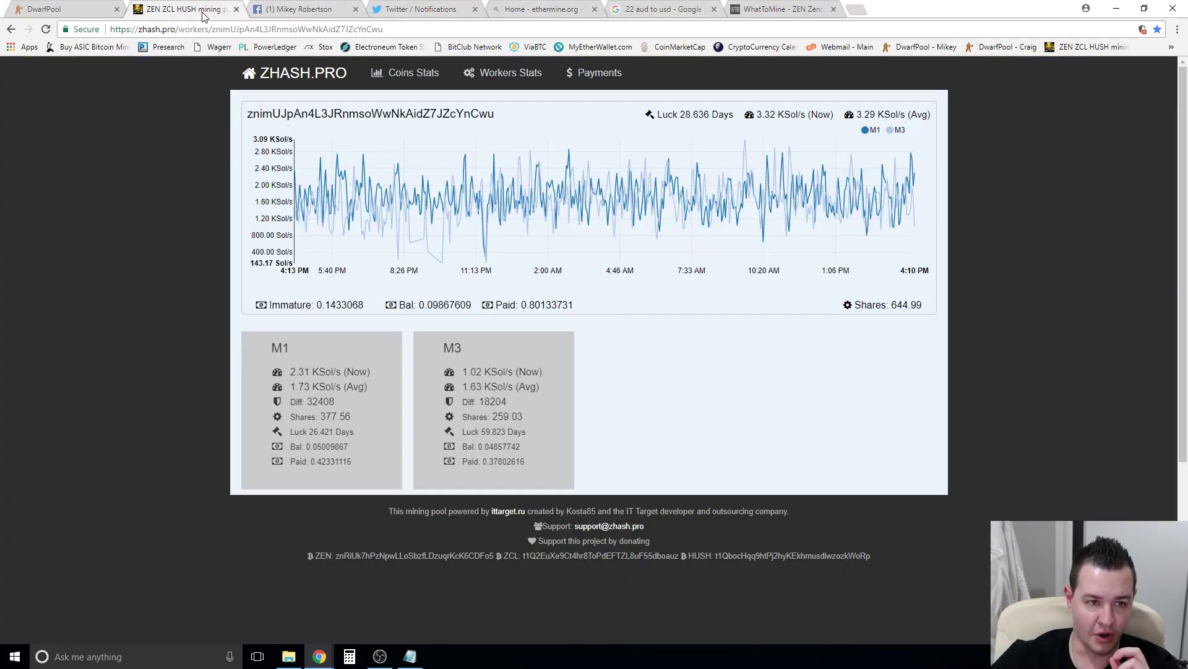
pyautogui.click(236, 9)
pyautogui.click(87, 12)
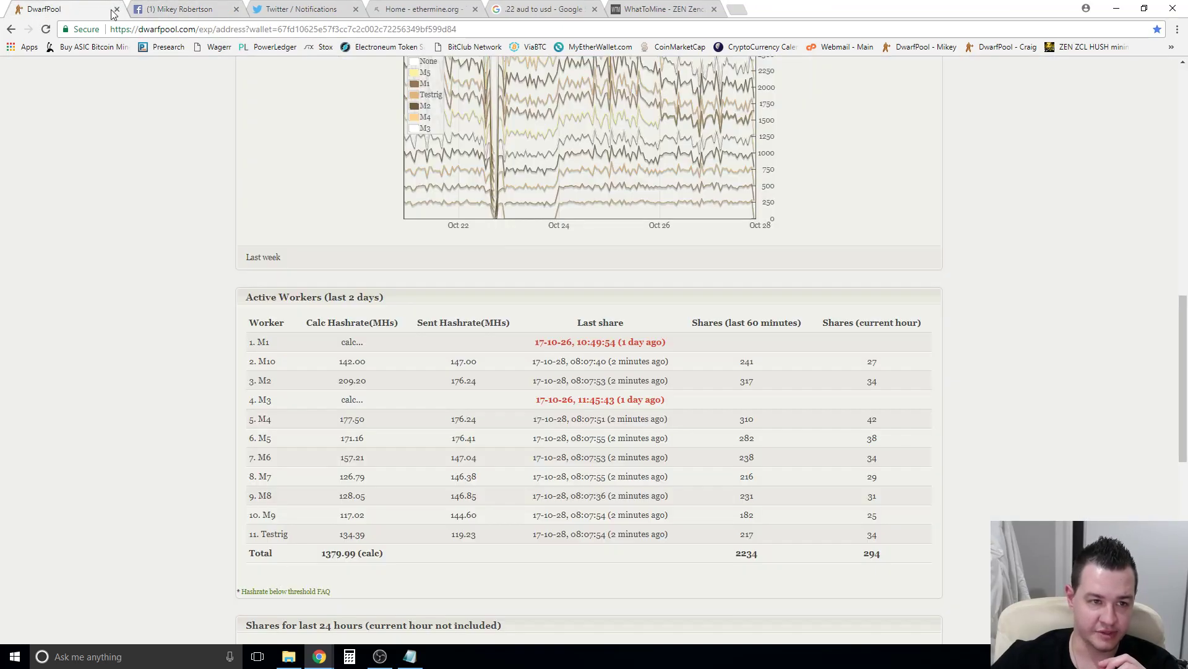
pyautogui.click(116, 10)
# Minimize Chrome and close the Zcash start file and miner folder
pyautogui.click(1116, 8)
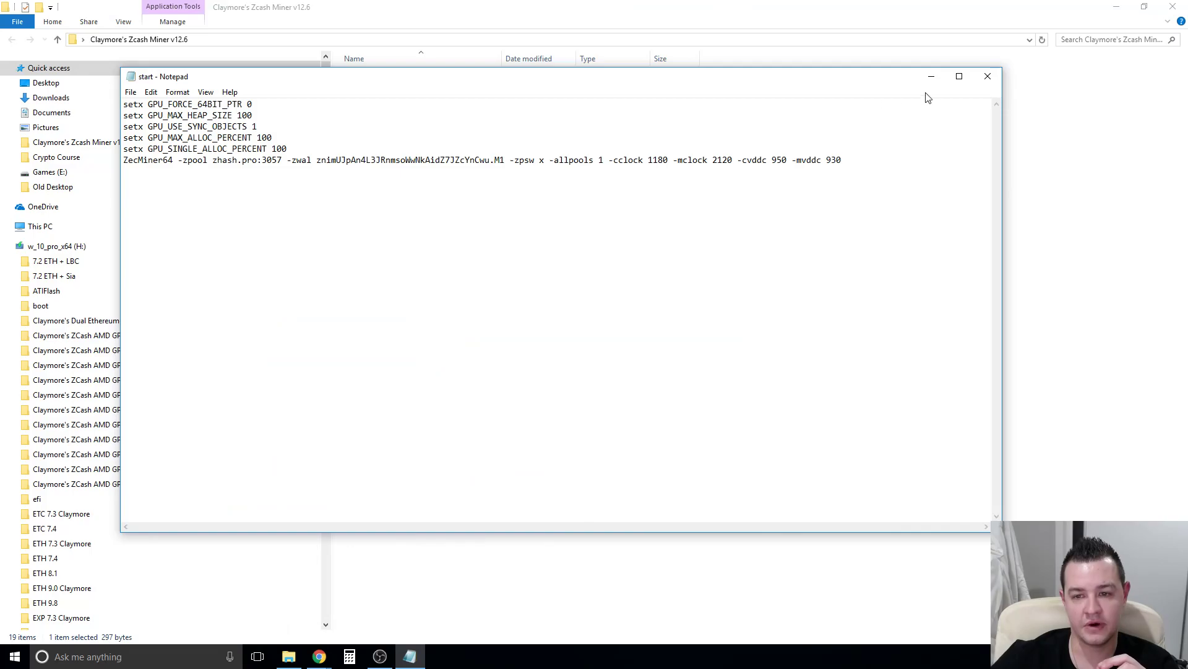
pyautogui.click(988, 76)
pyautogui.click(1173, 7)
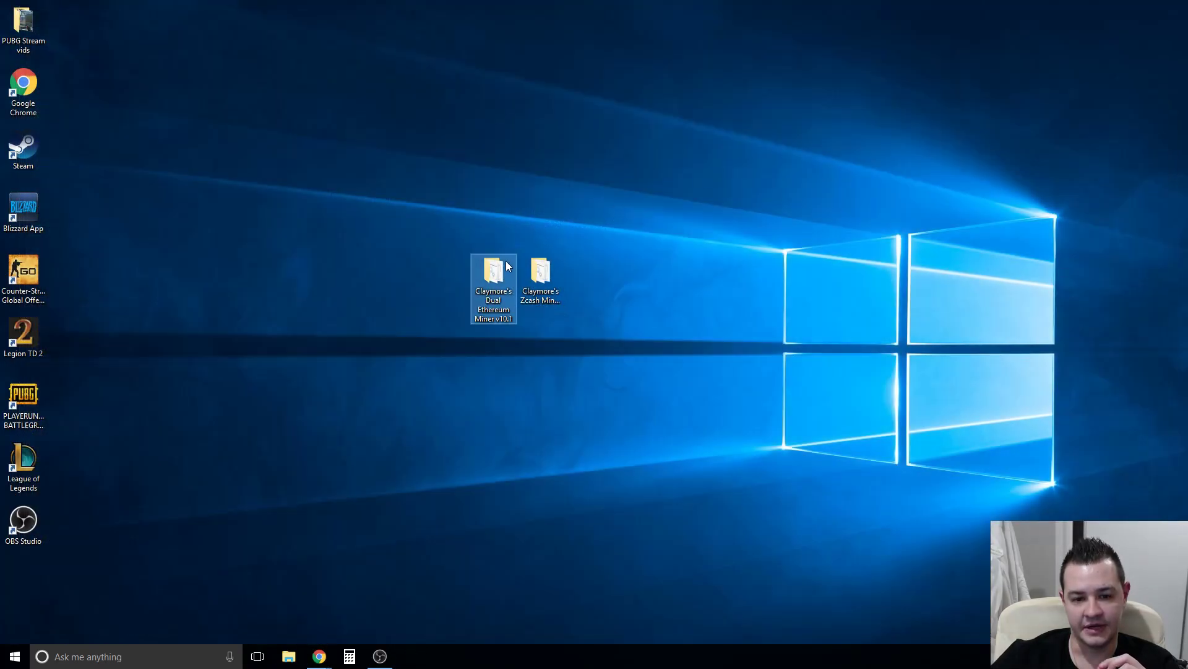
# Open start.bat from the Claymore's Dual Ethereum Miner v10.1 folder in Notepad
pyautogui.doubleClick(493, 270)
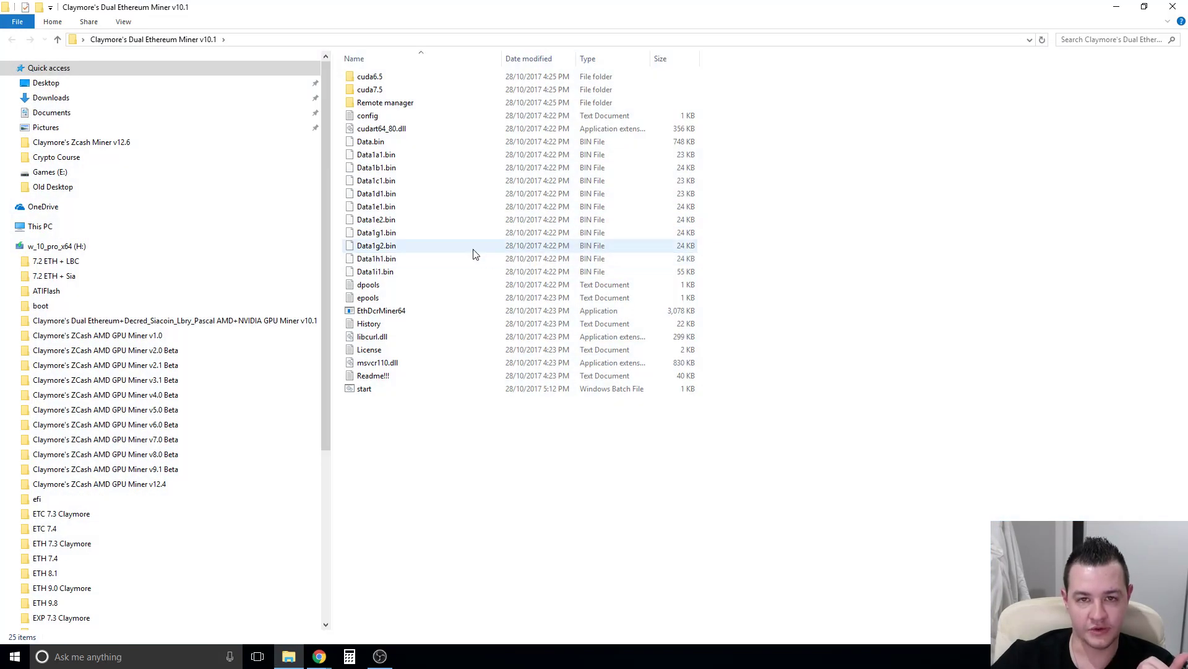
pyautogui.rightClick(364, 391)
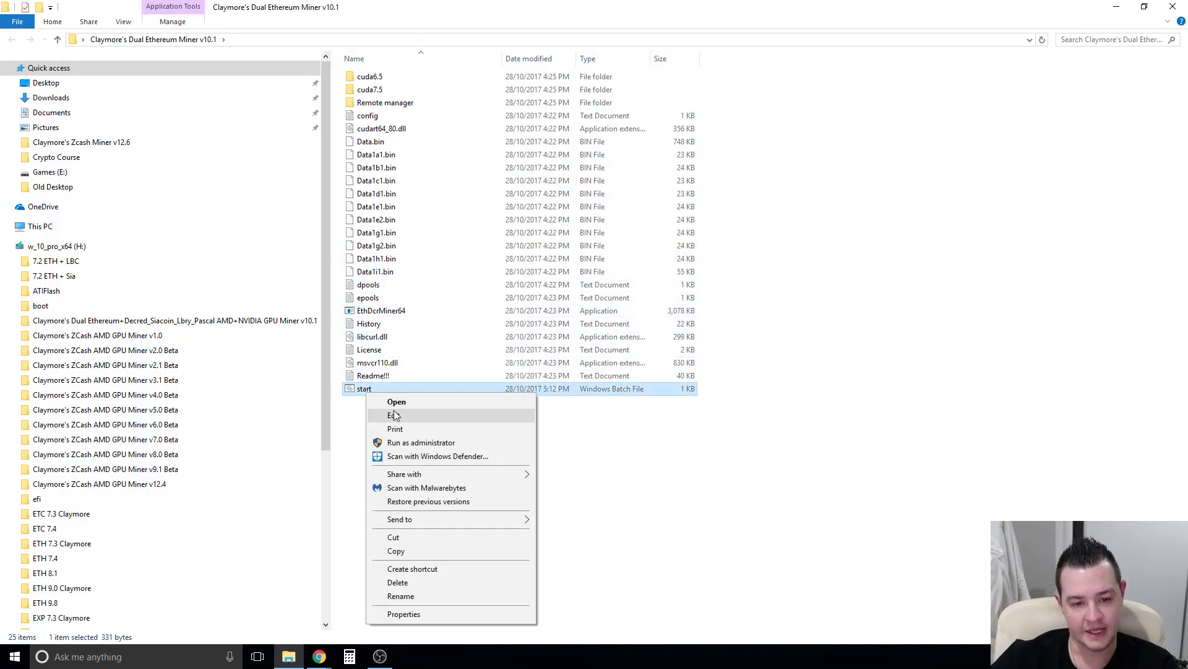
pyautogui.click(390, 417)
# Review the settings from -epsw to the line end, then the whole batch file
pyautogui.moveTo(636, 160); pyautogui.dragTo(1032, 164)
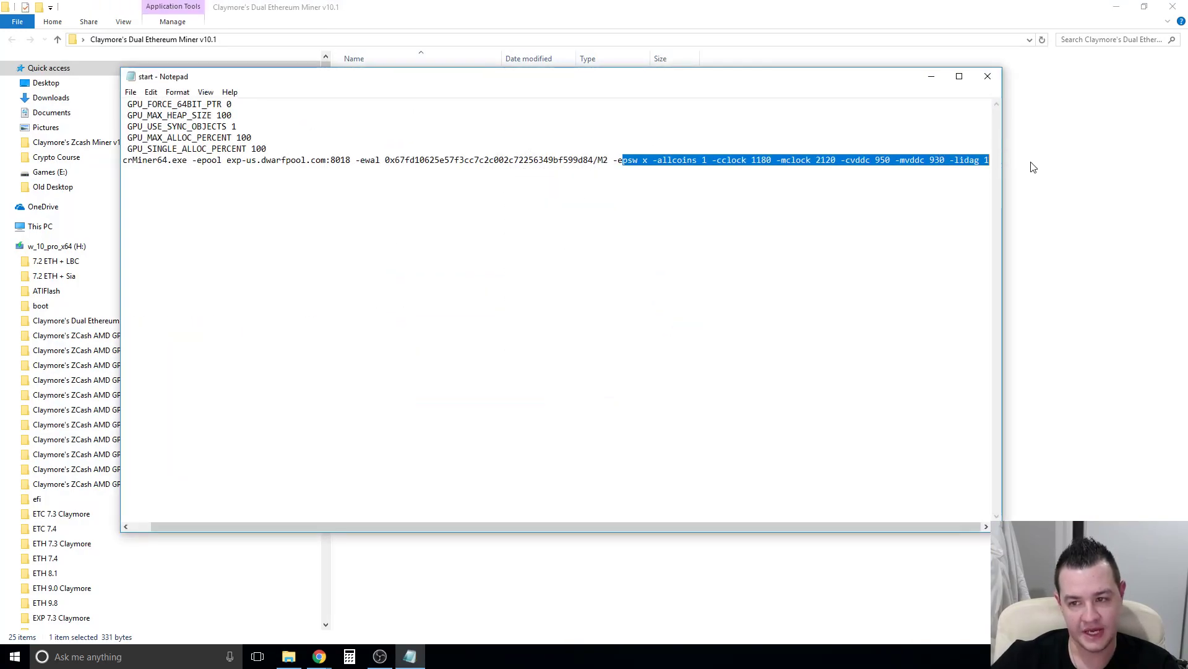
pyautogui.click(681, 241)
pyautogui.moveTo(612, 162); pyautogui.dragTo(1004, 162)
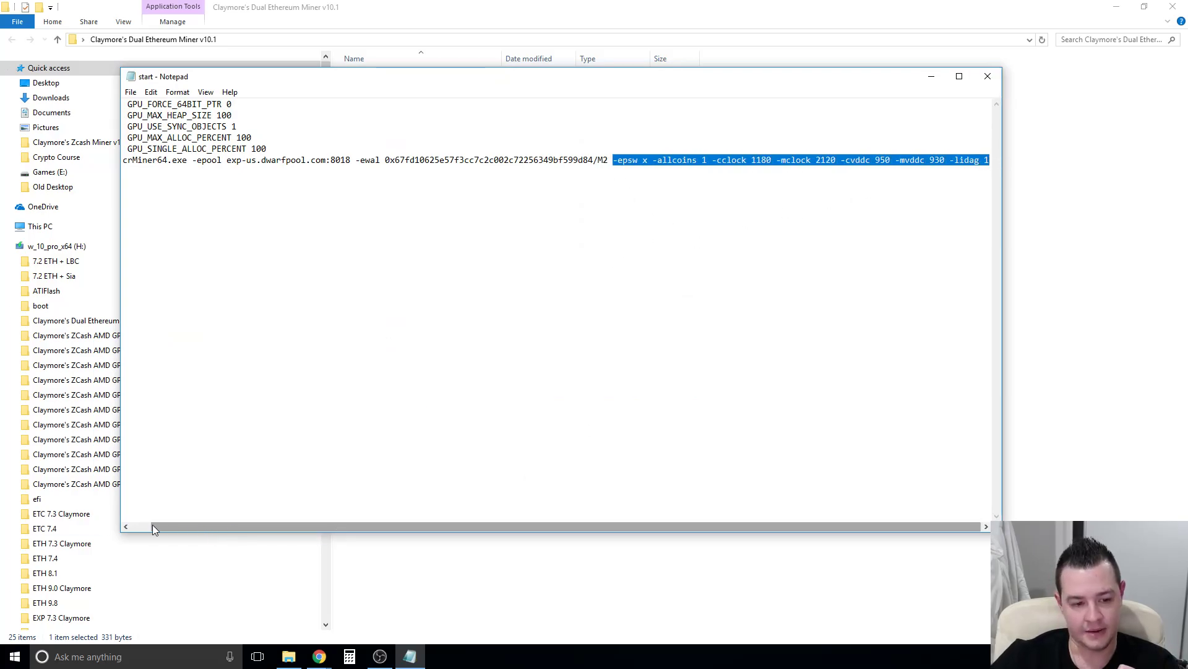
pyautogui.moveTo(153, 526); pyautogui.dragTo(131, 527)
pyautogui.moveTo(125, 104); pyautogui.dragTo(560, 308)
pyautogui.click(560, 308)
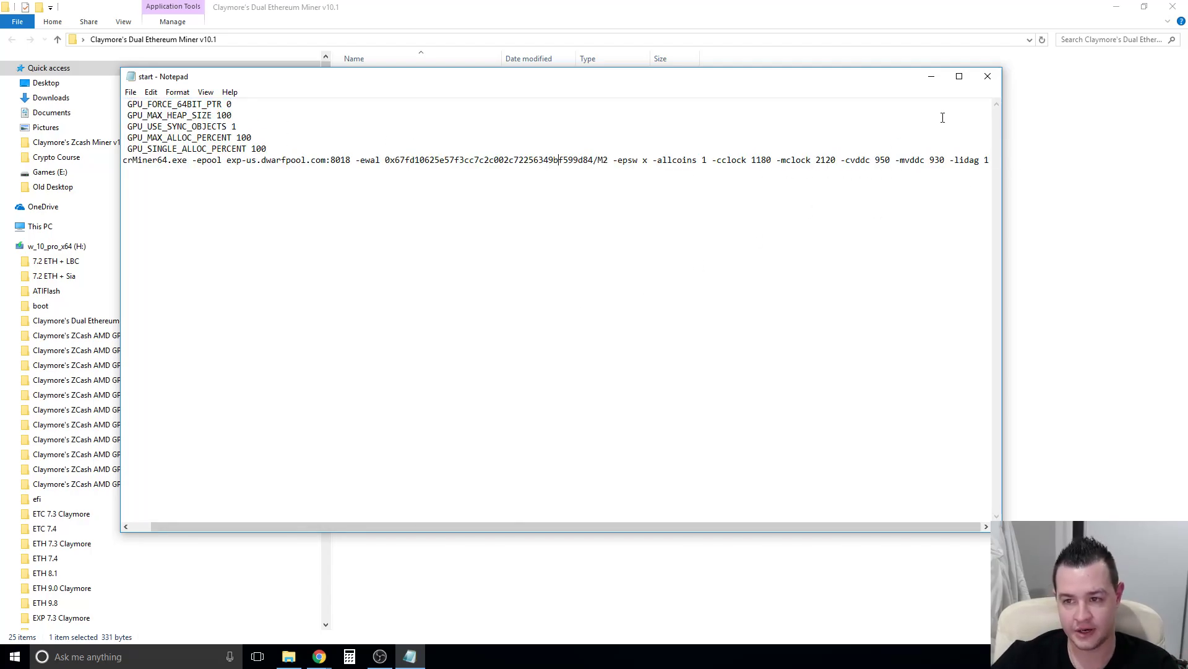
# Bring the Chrome window forward and move from the Facebook page to the Twitter notifications tab
pyautogui.moveTo(319, 656)
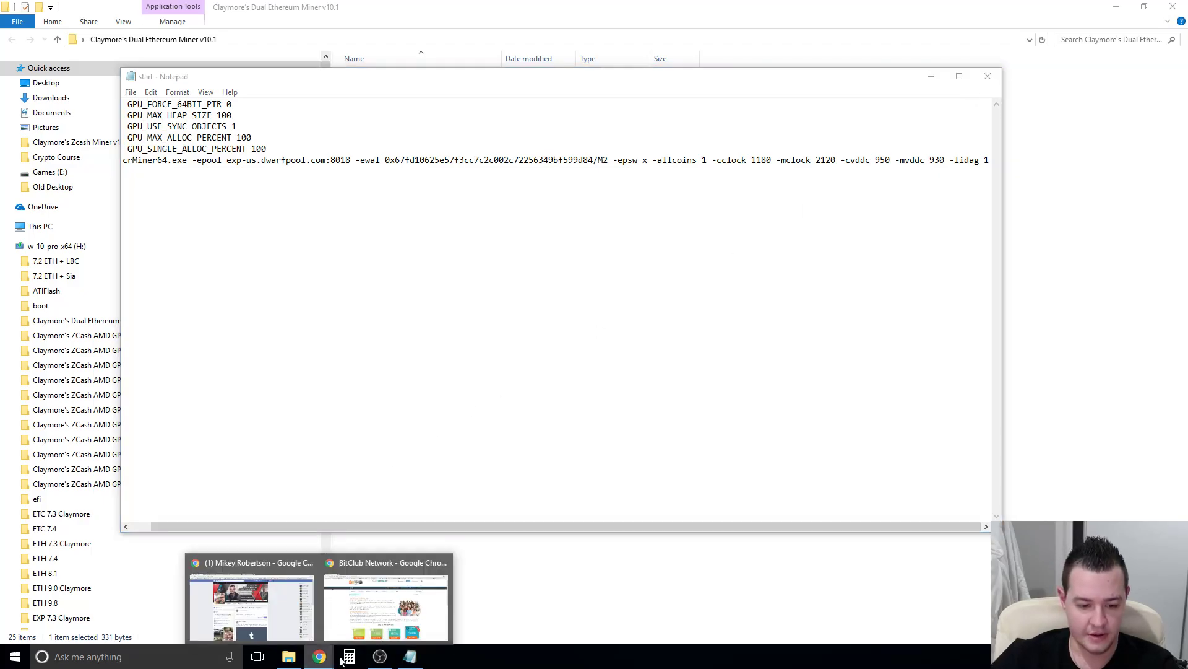
pyautogui.click(247, 594)
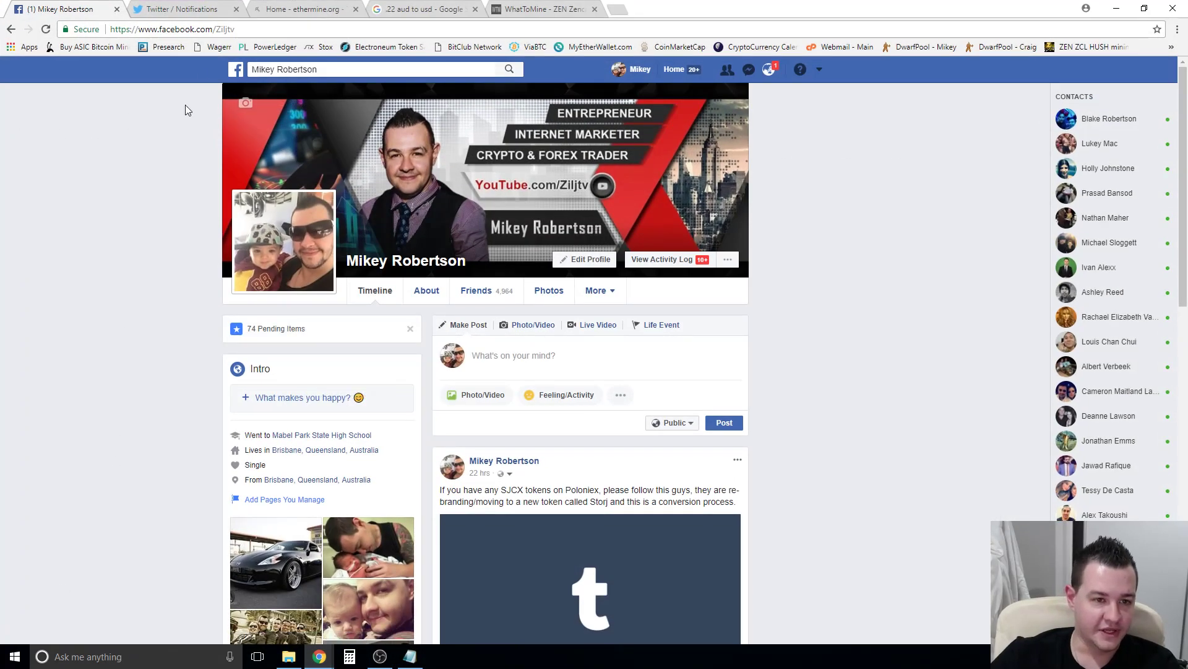
pyautogui.click(218, 30)
pyautogui.press('Right')
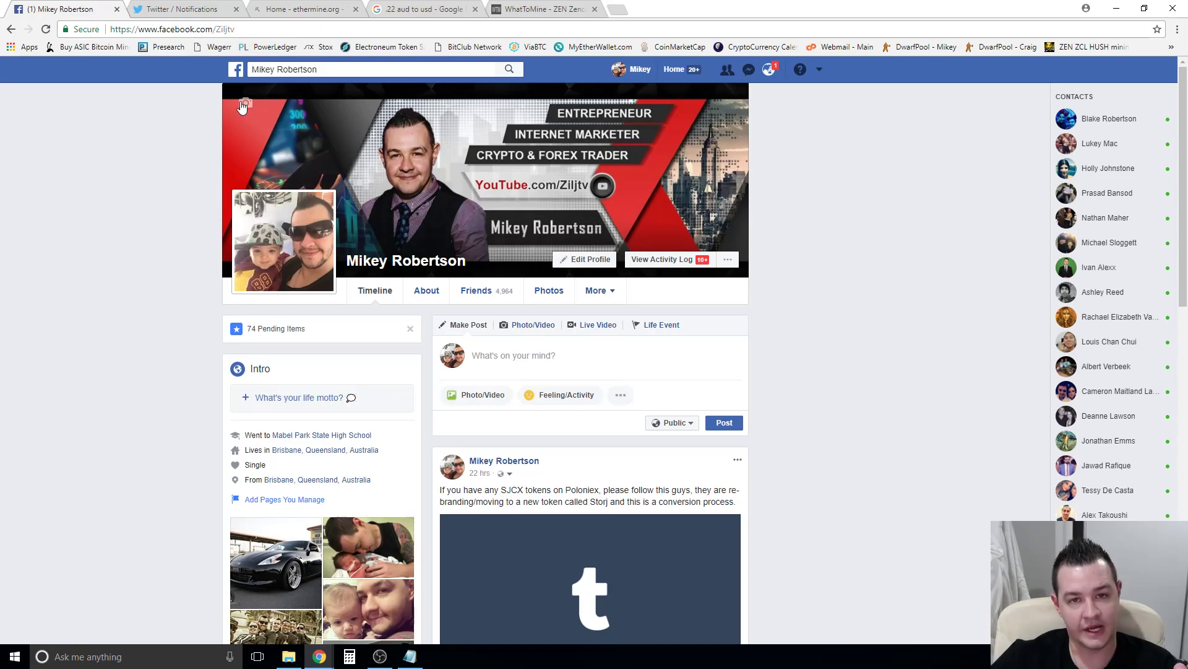
pyautogui.click(193, 9)
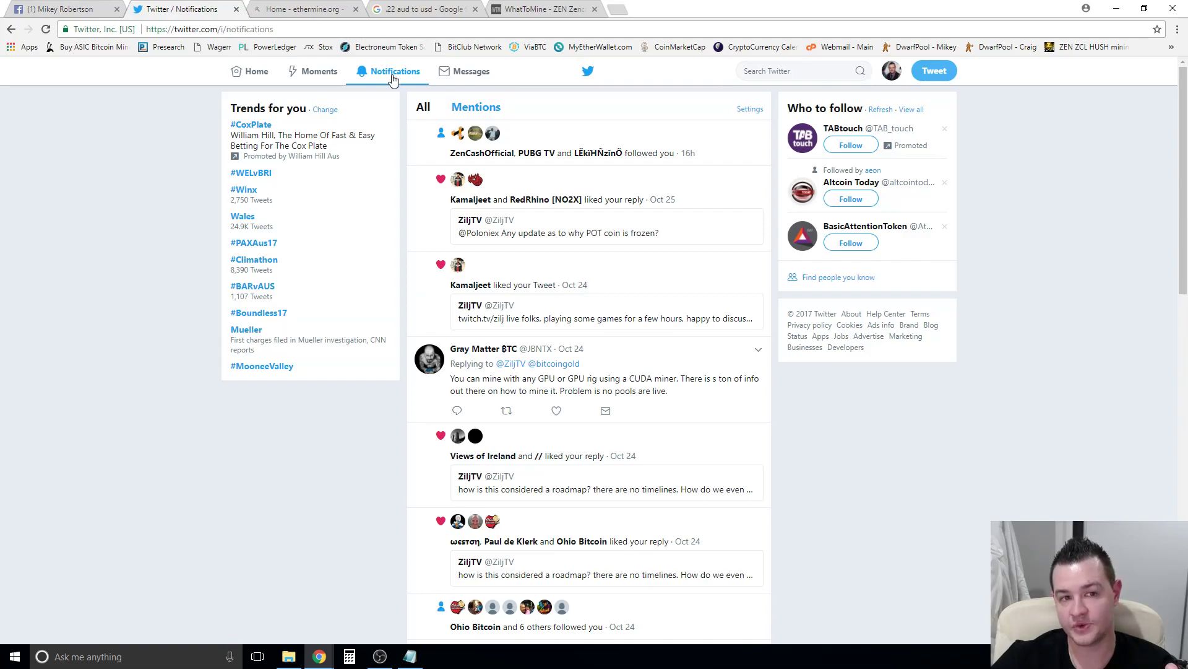
# Load youtube.com in a new tab and briefly check its account menu
pyautogui.click(618, 9)
pyautogui.write('youtube.com')
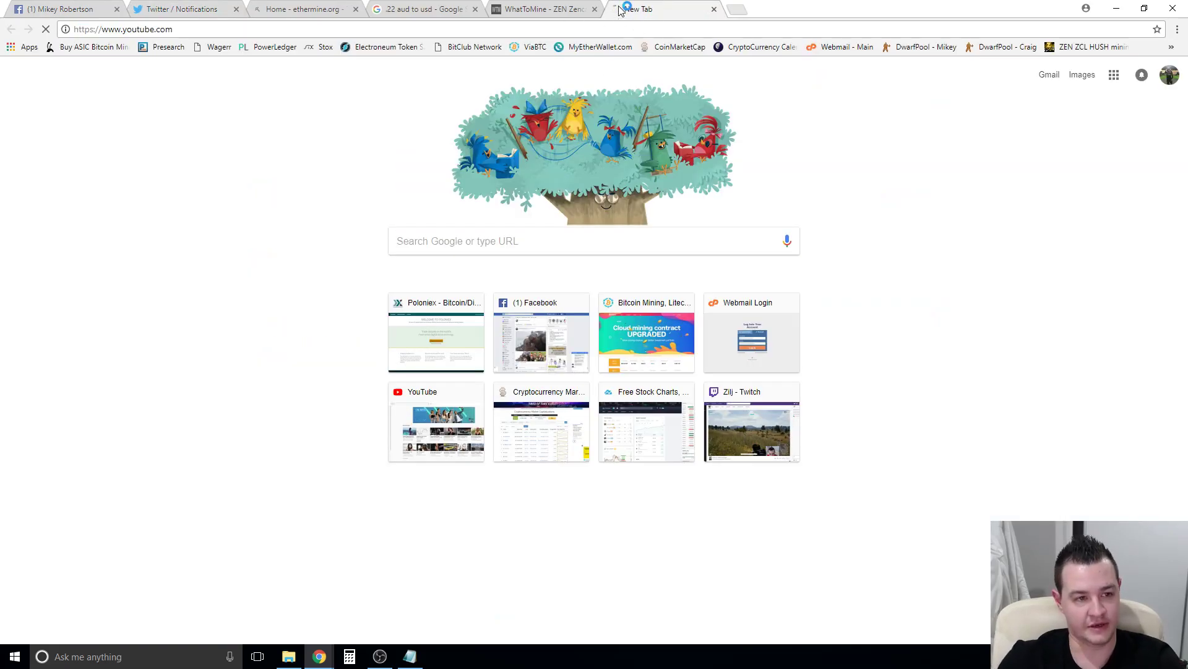
pyautogui.press('Return')
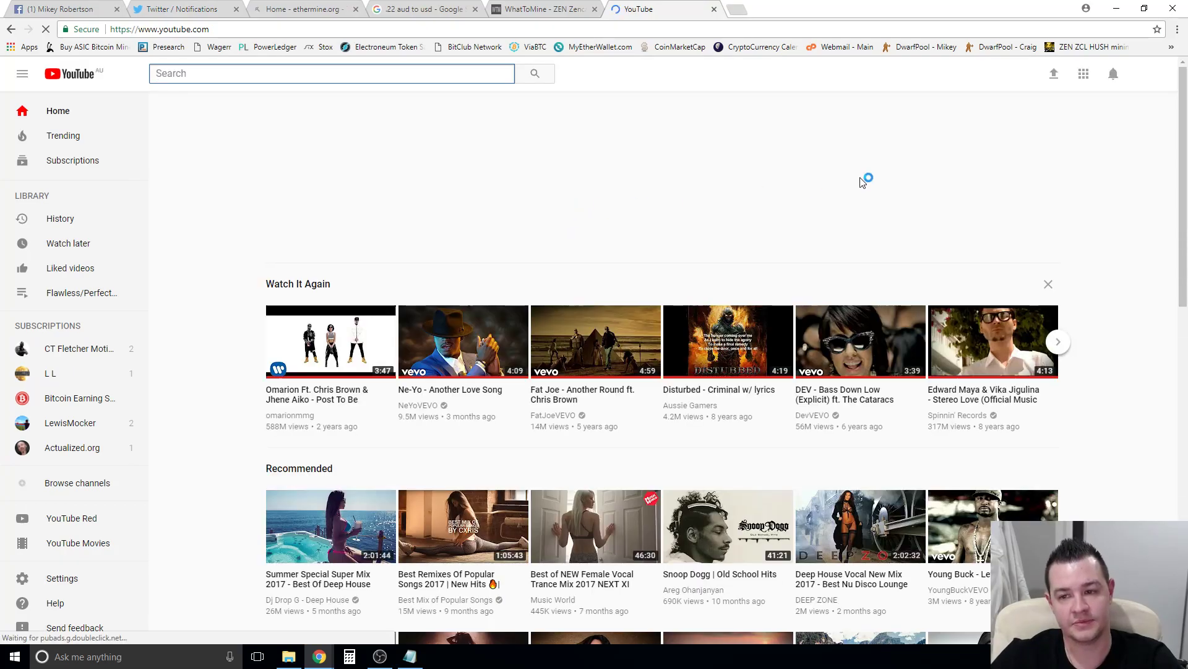
pyautogui.click(1149, 77)
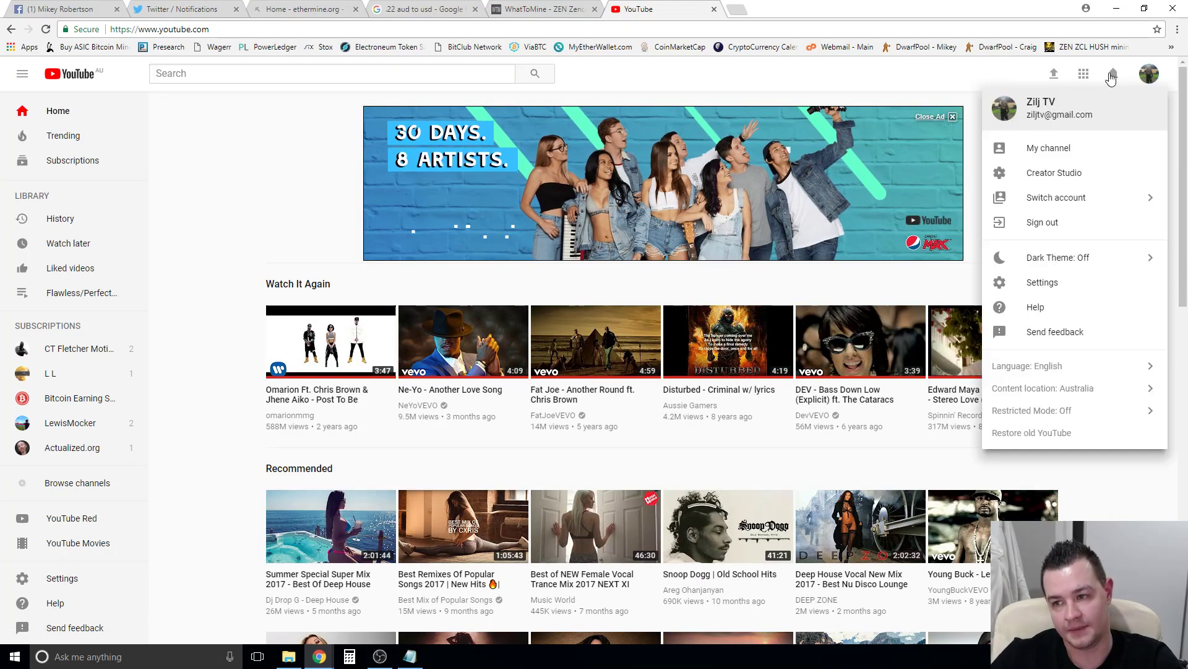
pyautogui.click(642, 85)
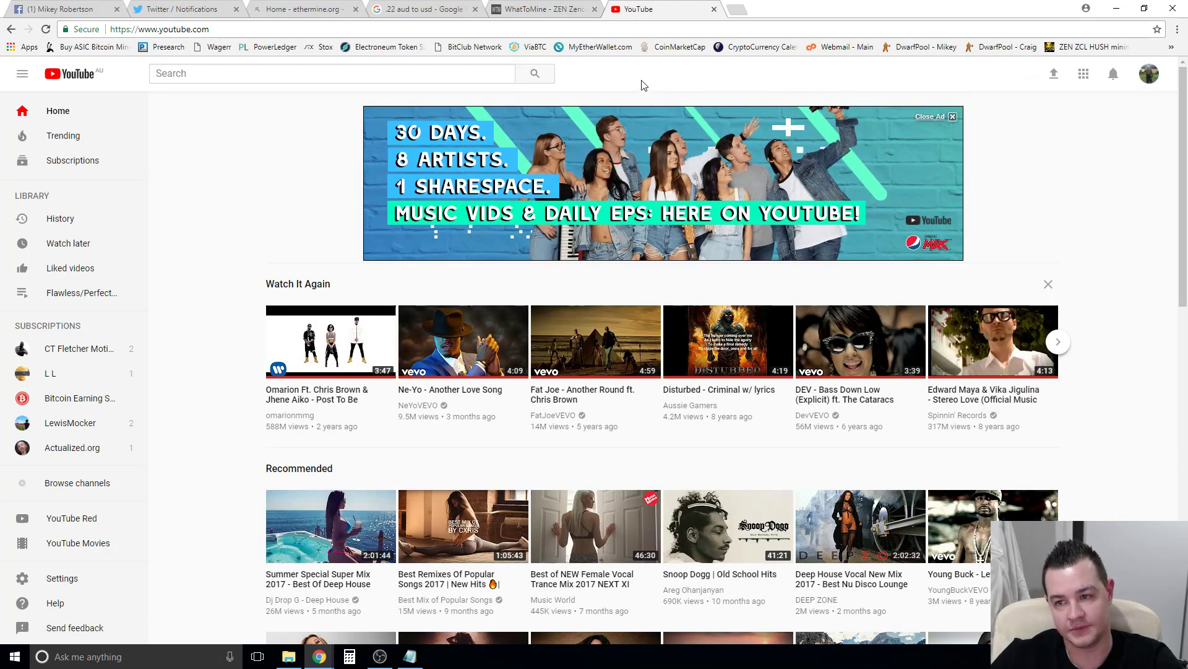
# Close the AUD-to-USD search tab and leave the ethermine.org pool page showing
pyautogui.click(548, 9)
pyautogui.click(421, 9)
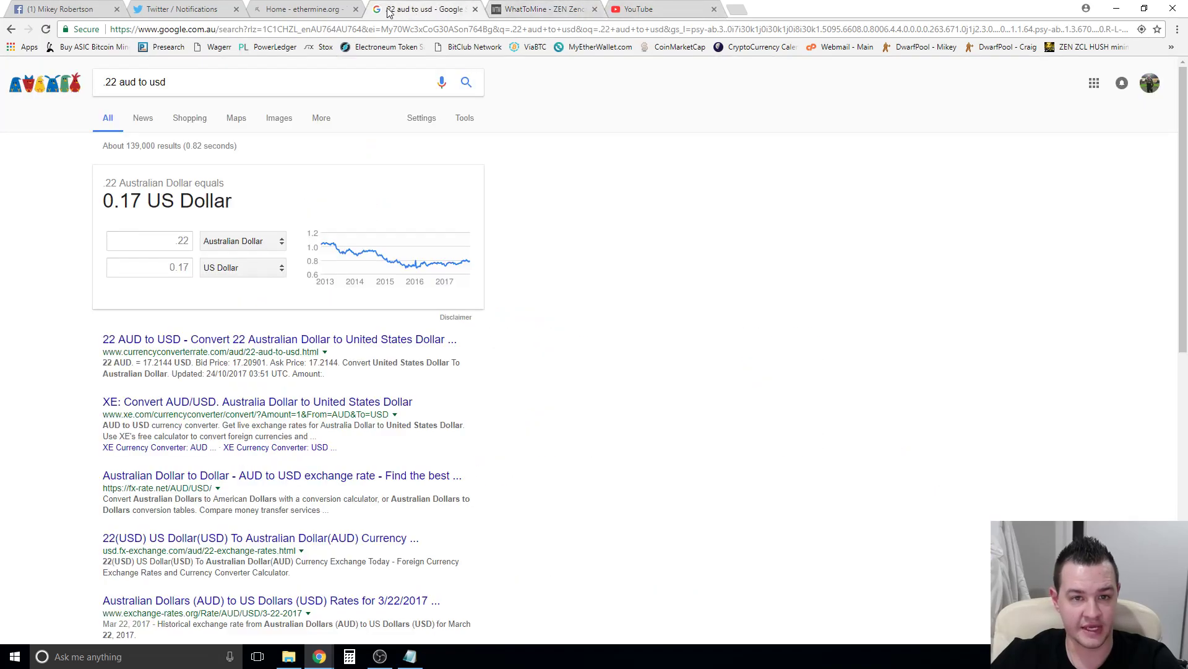
pyautogui.click(330, 9)
pyautogui.click(406, 9)
pyautogui.click(475, 9)
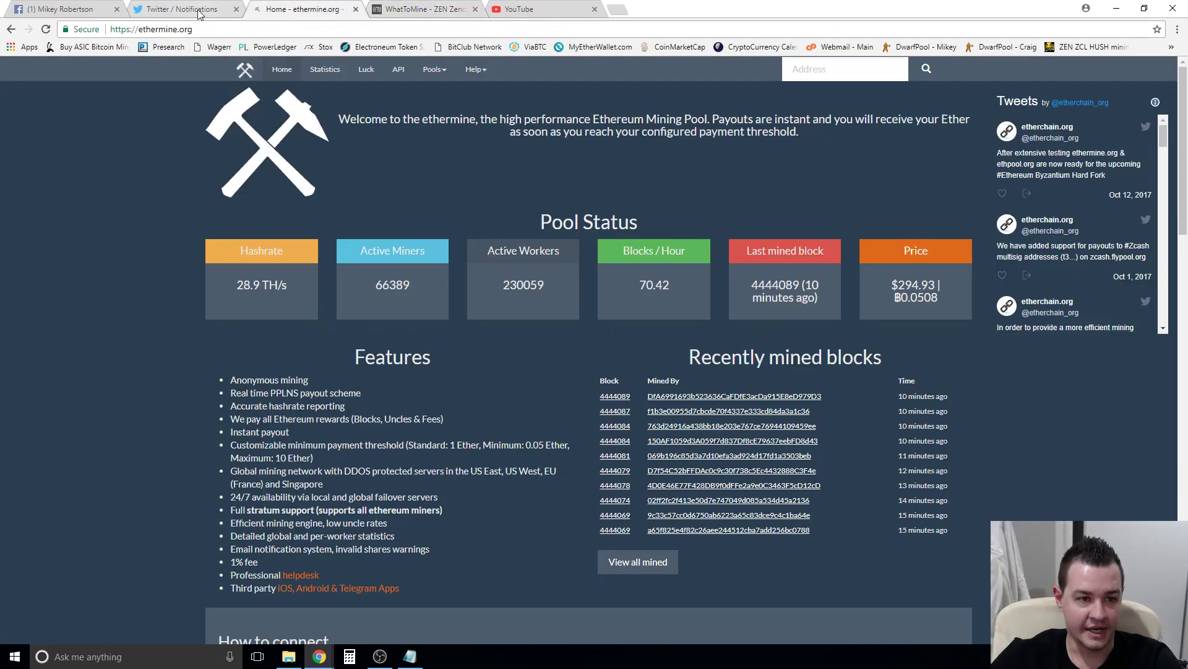